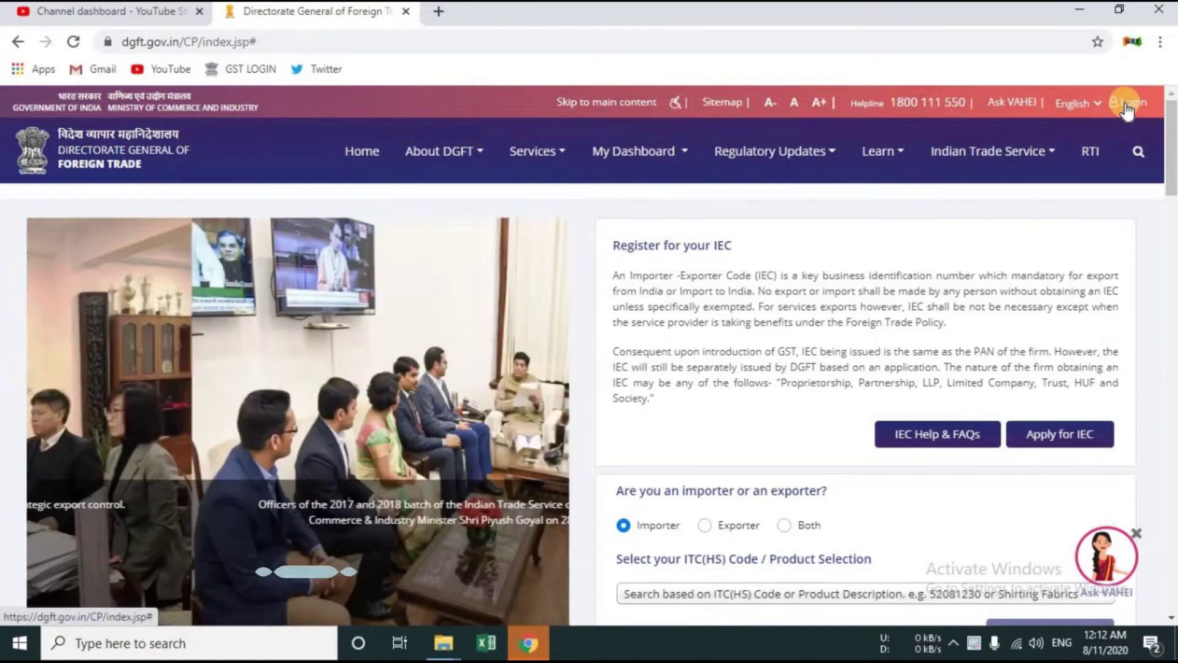
# Step: Log in on the LOGIN tab with the registered email, account password and the displayed CAPTCHA code
pyautogui.click(1059, 434)
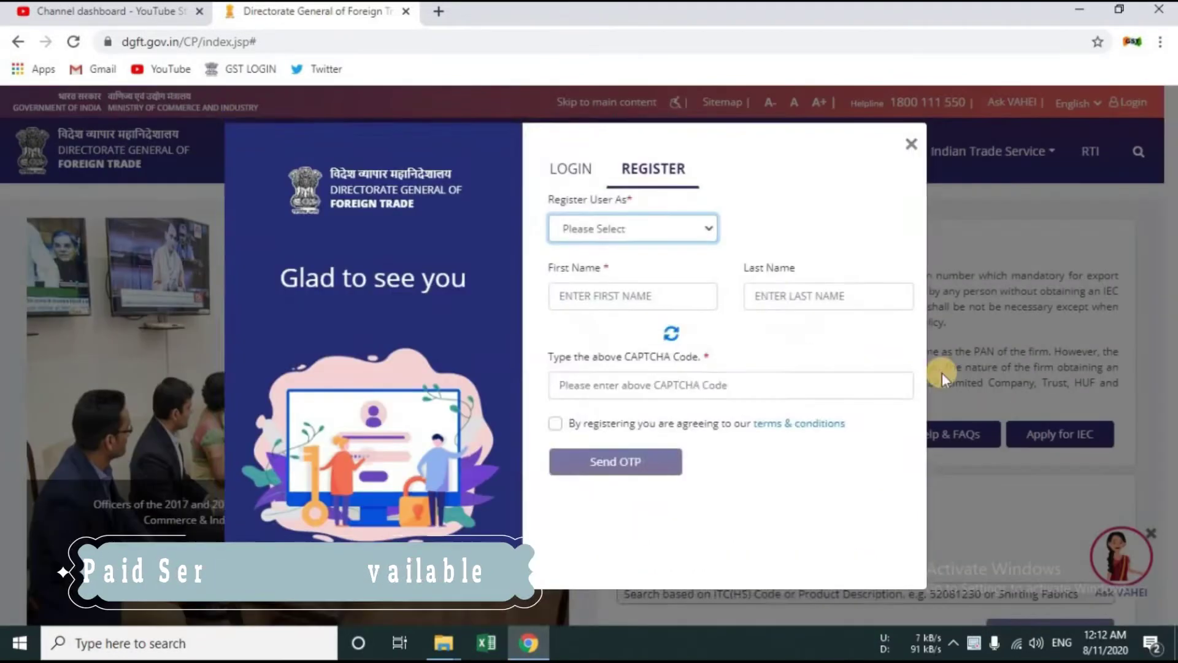
pyautogui.click(563, 157)
pyautogui.click(626, 250)
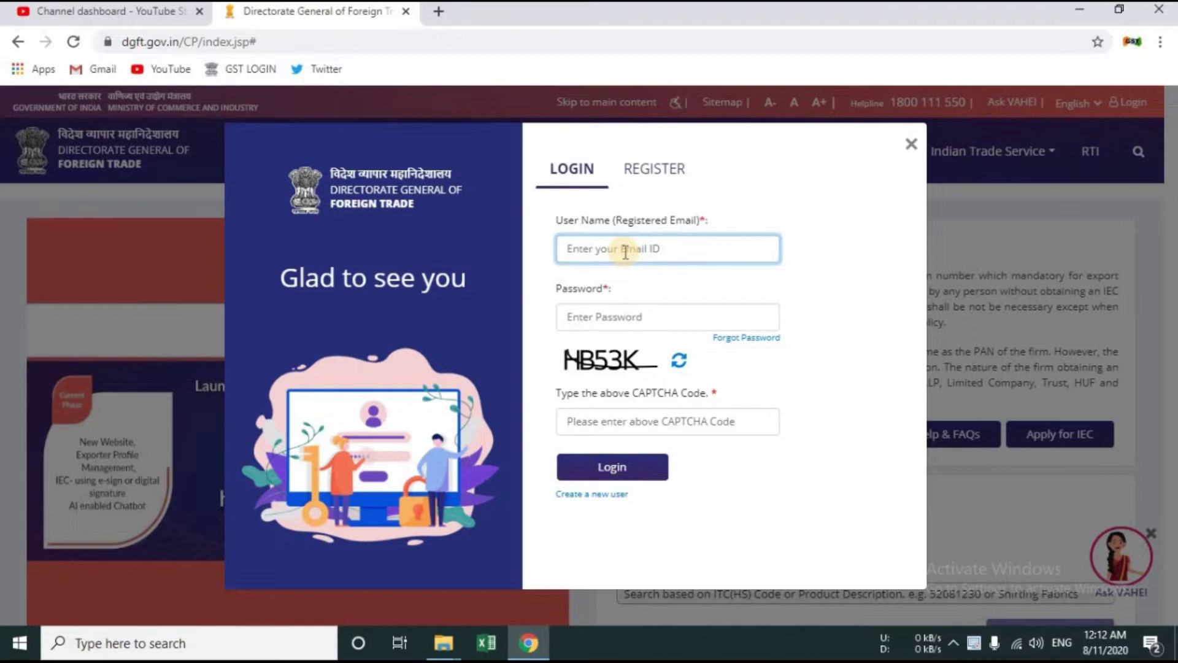
pyautogui.hotkey('ctrl', 'v')
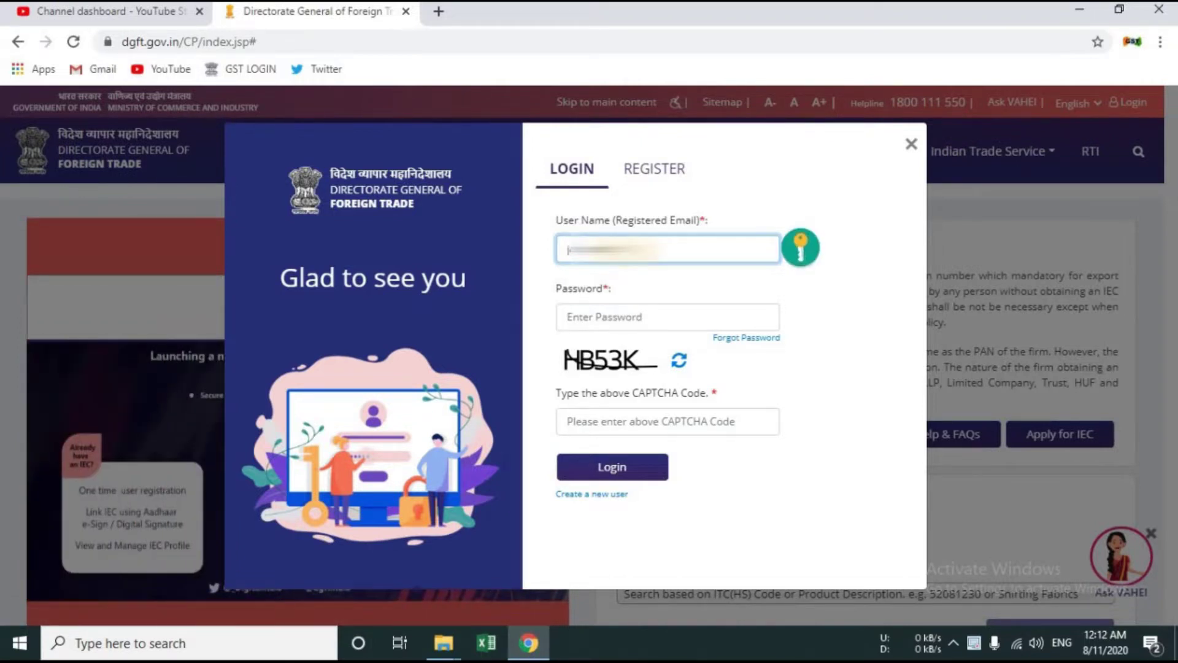
pyautogui.write('a')
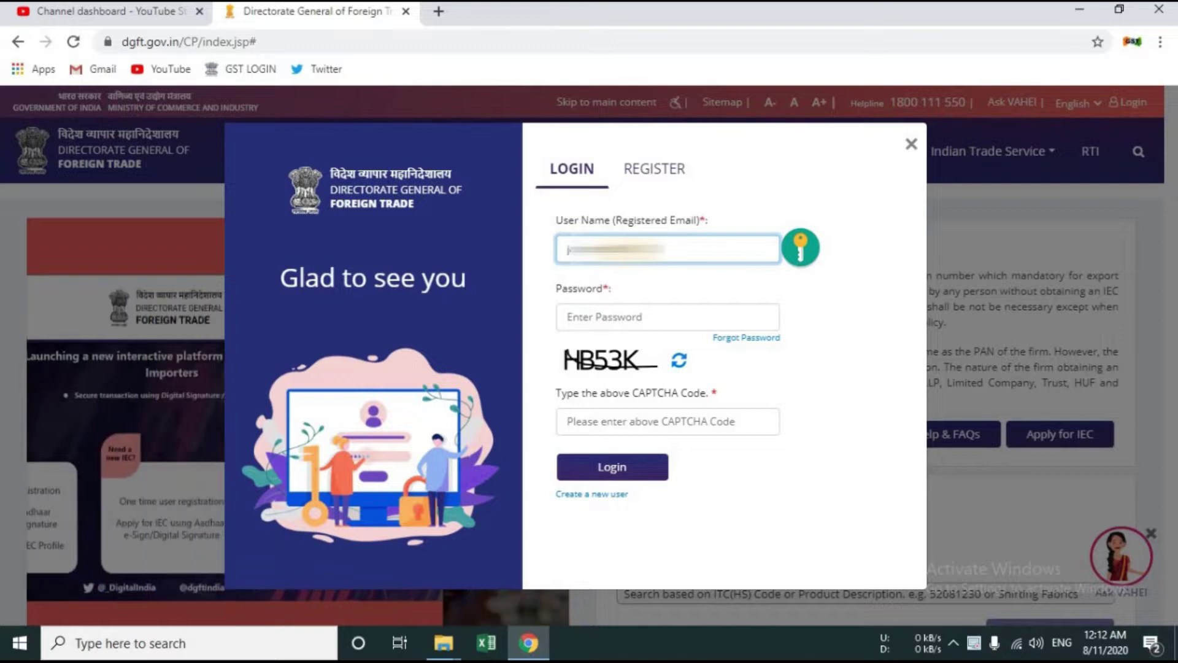
pyautogui.write('il.com')
pyautogui.click(568, 316)
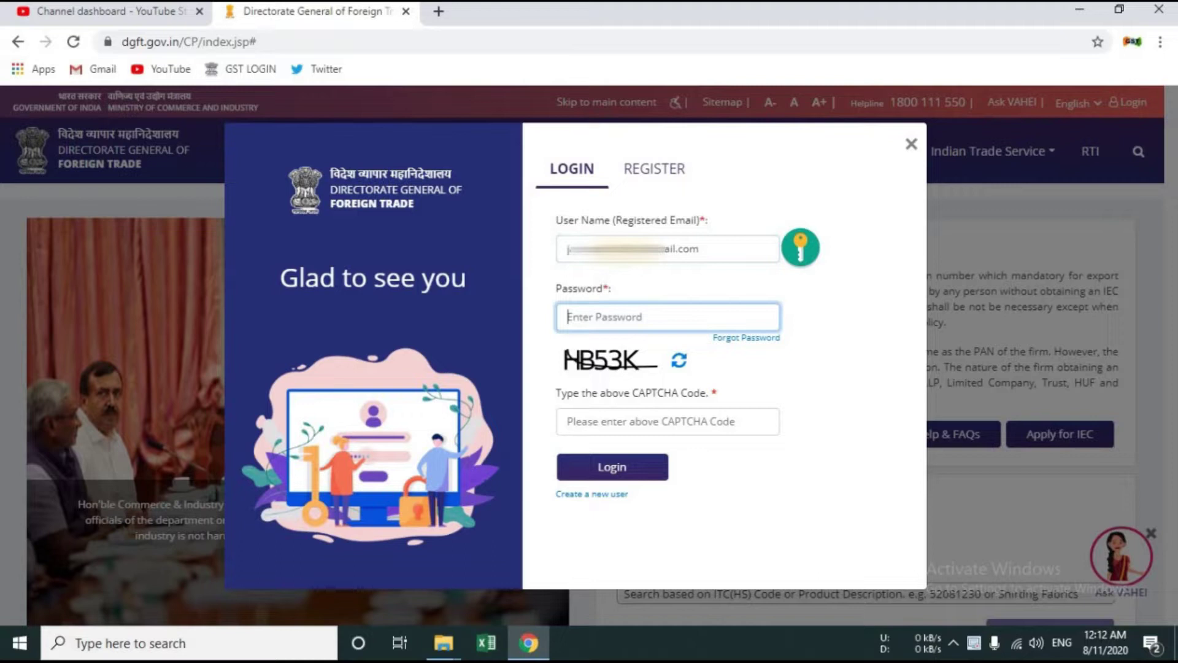
pyautogui.write('•')
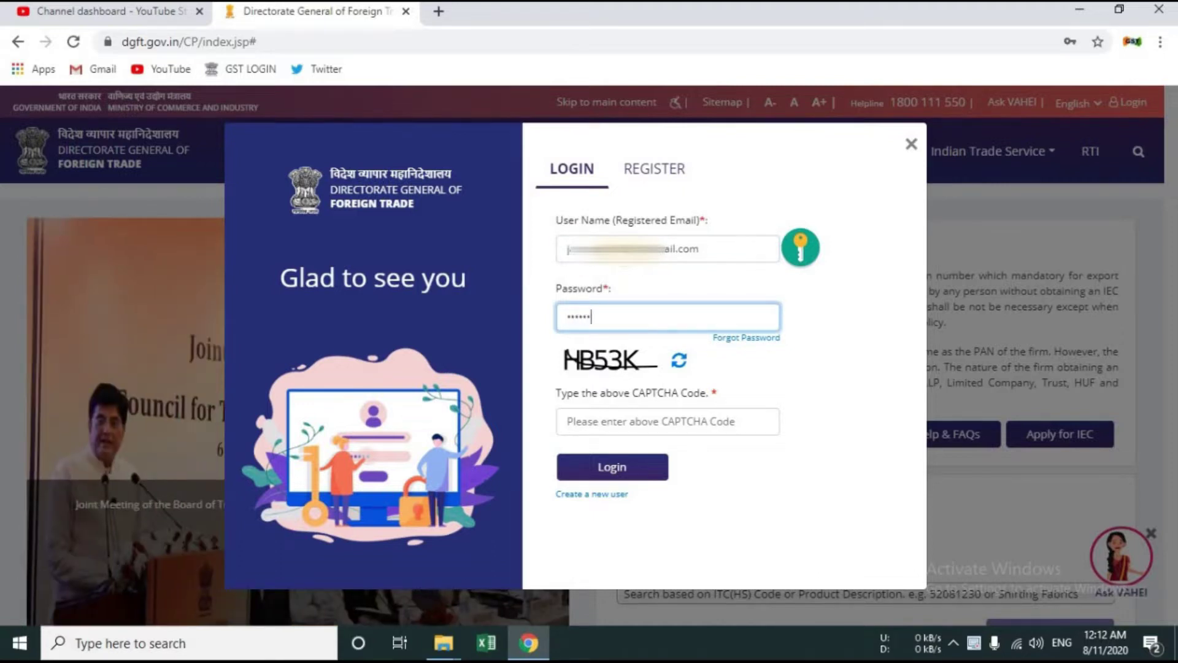
pyautogui.write('•••••••••')
pyautogui.press('Tab')
pyautogui.press('Tab')
pyautogui.press('Tab')
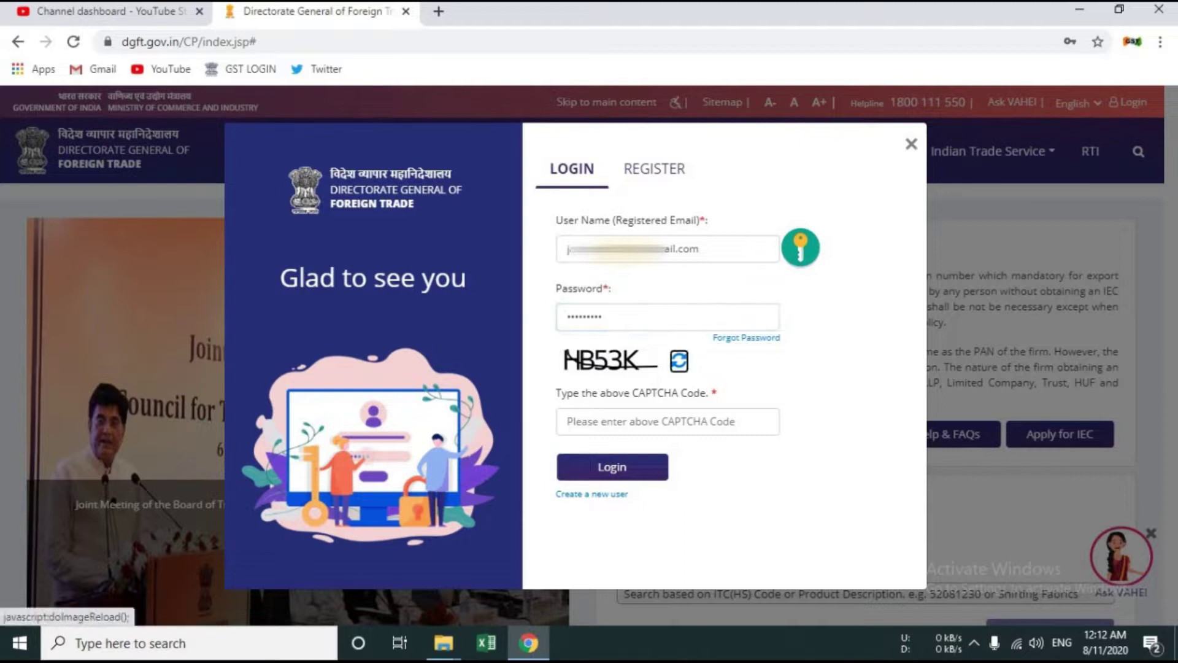
pyautogui.write('NB53K')
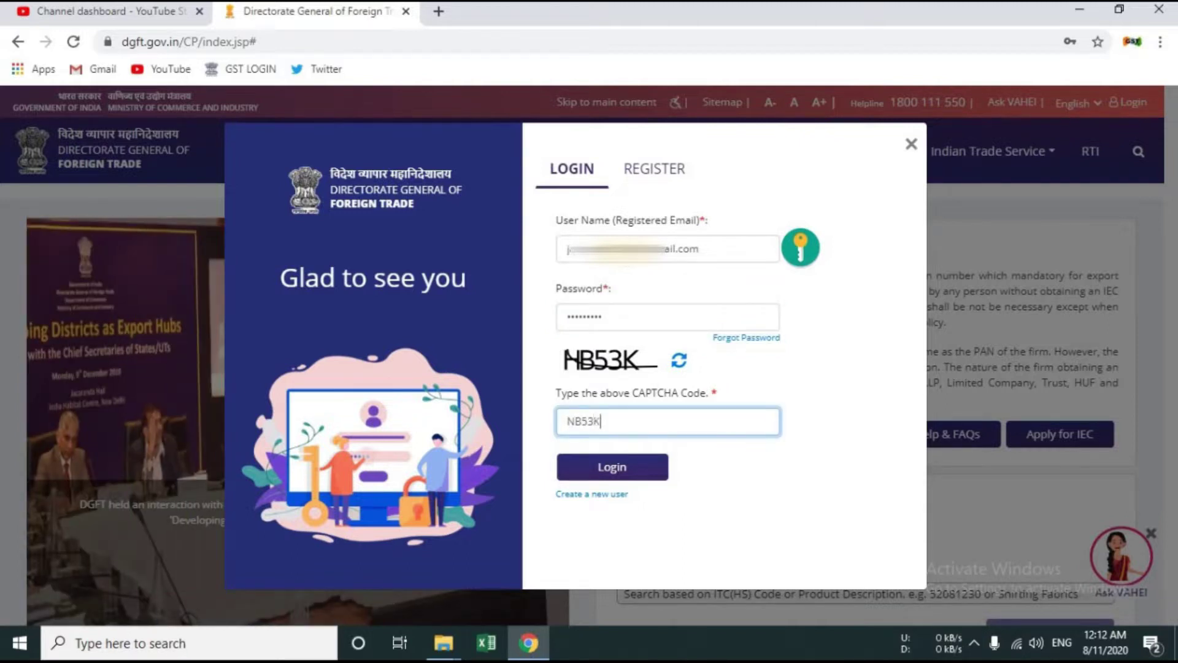
pyautogui.click(635, 470)
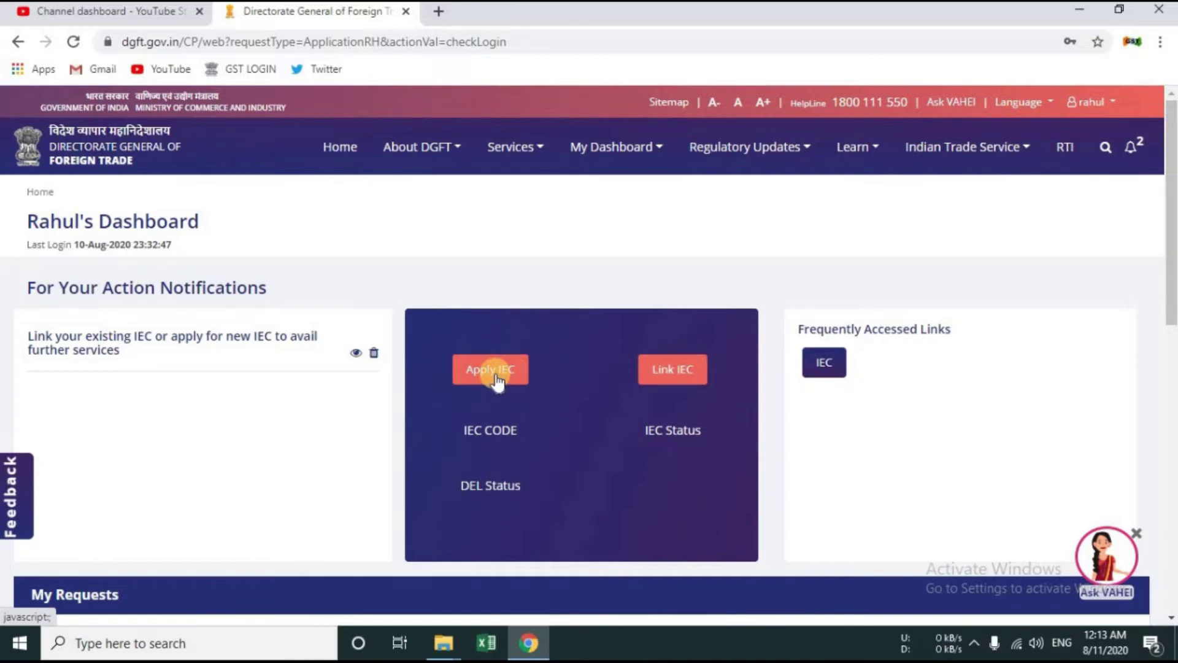
# Step: Choose Apply IEC on the dashboard and bring the Start Fresh Application button into view
pyautogui.click(491, 371)
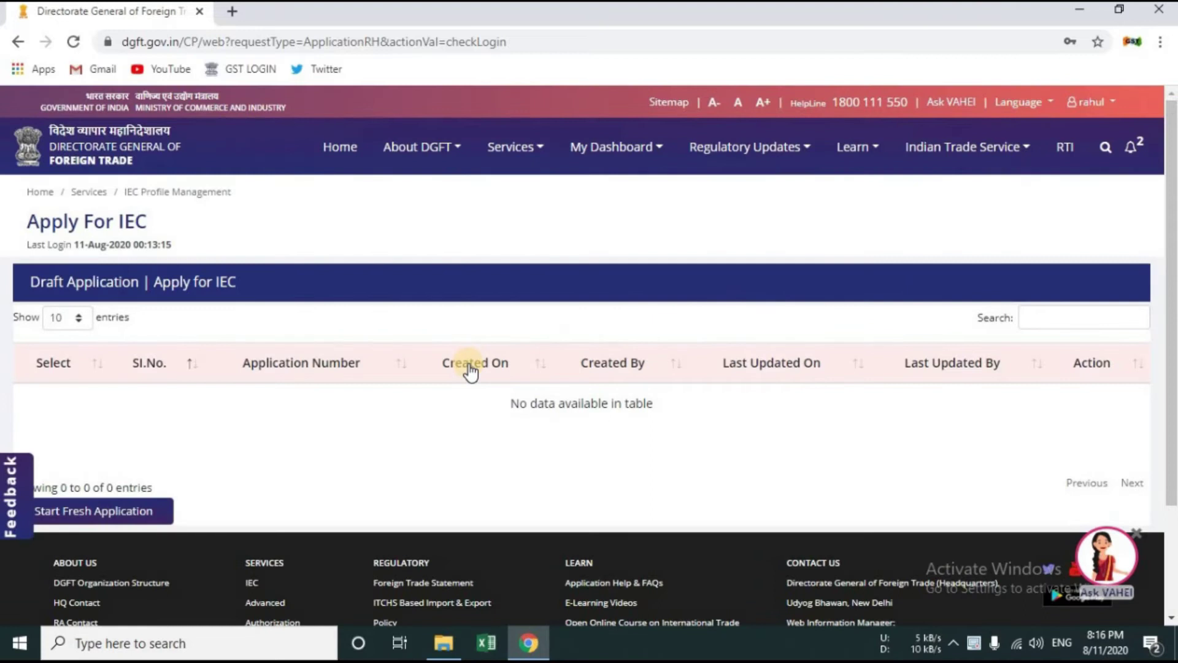
pyautogui.scroll(-2, 213, 377)
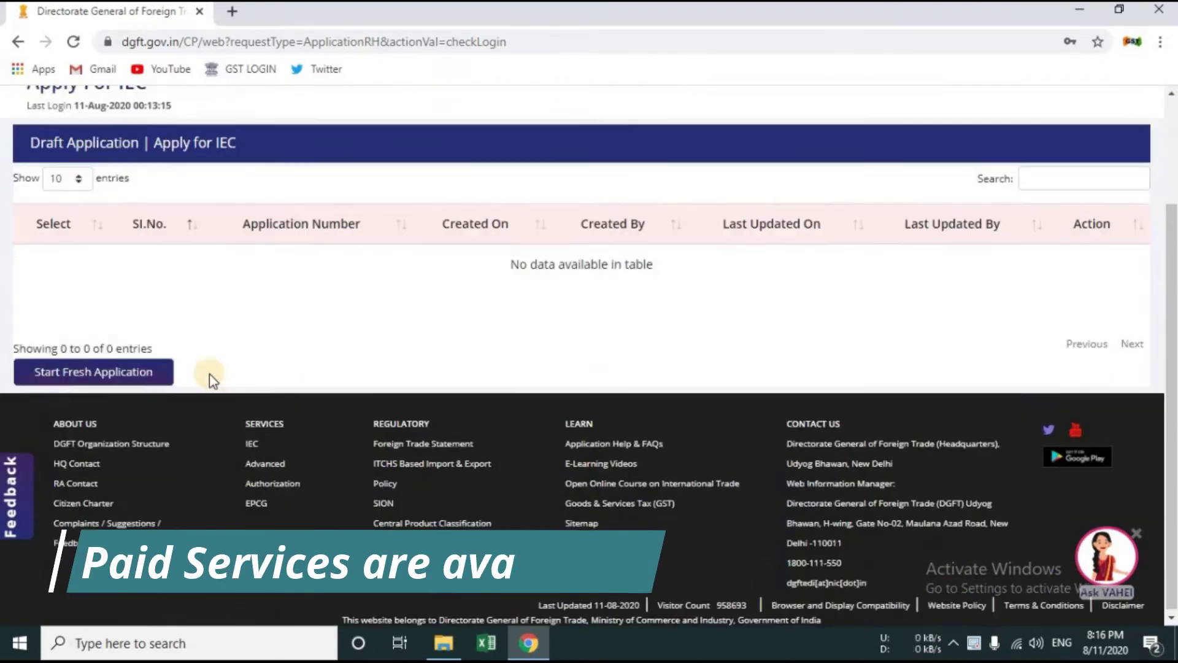
# Step: Start a fresh application as a Proprietorship with firm name Jangid Associates
pyautogui.click(89, 382)
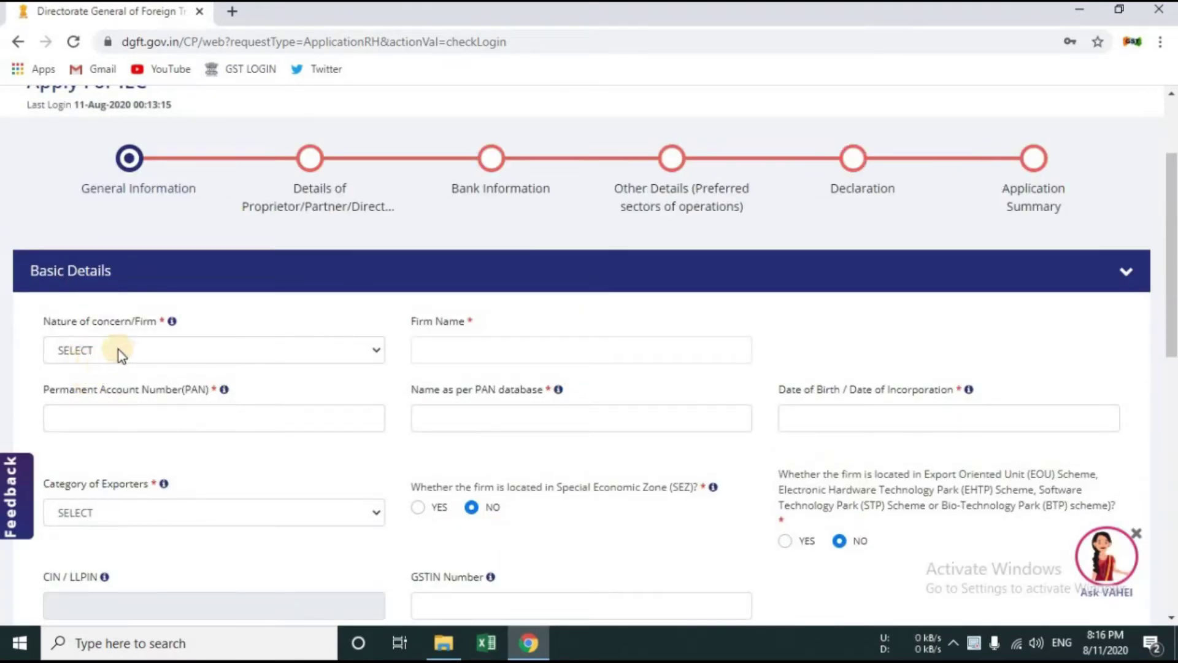
pyautogui.click(192, 353)
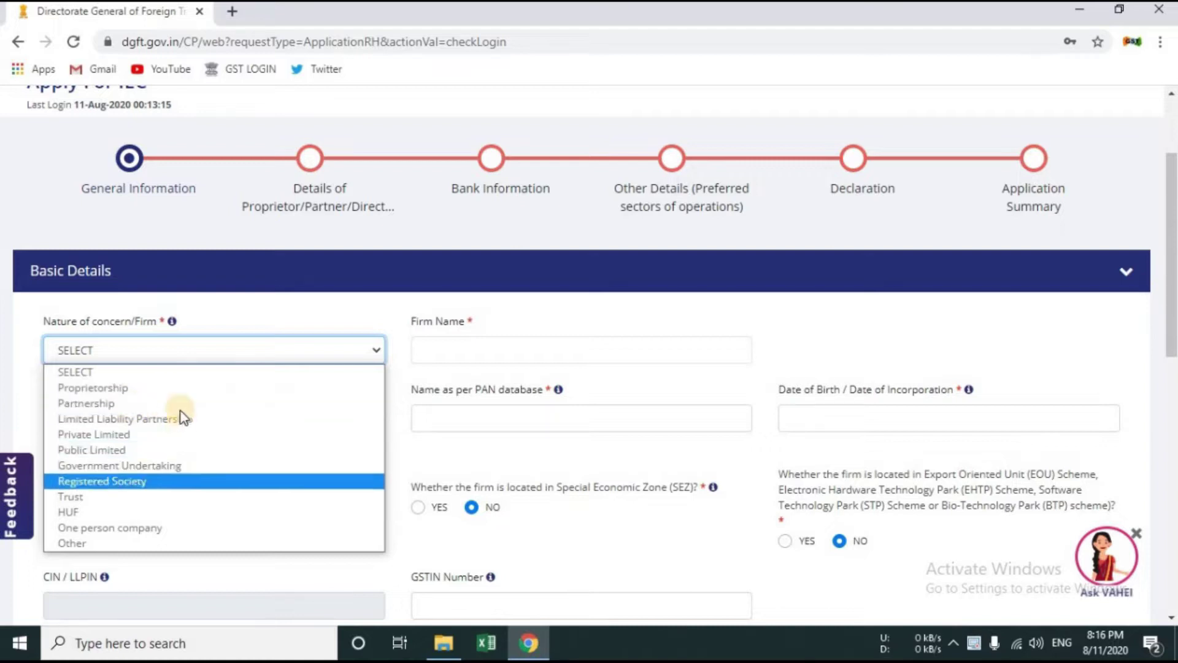
pyautogui.click(196, 391)
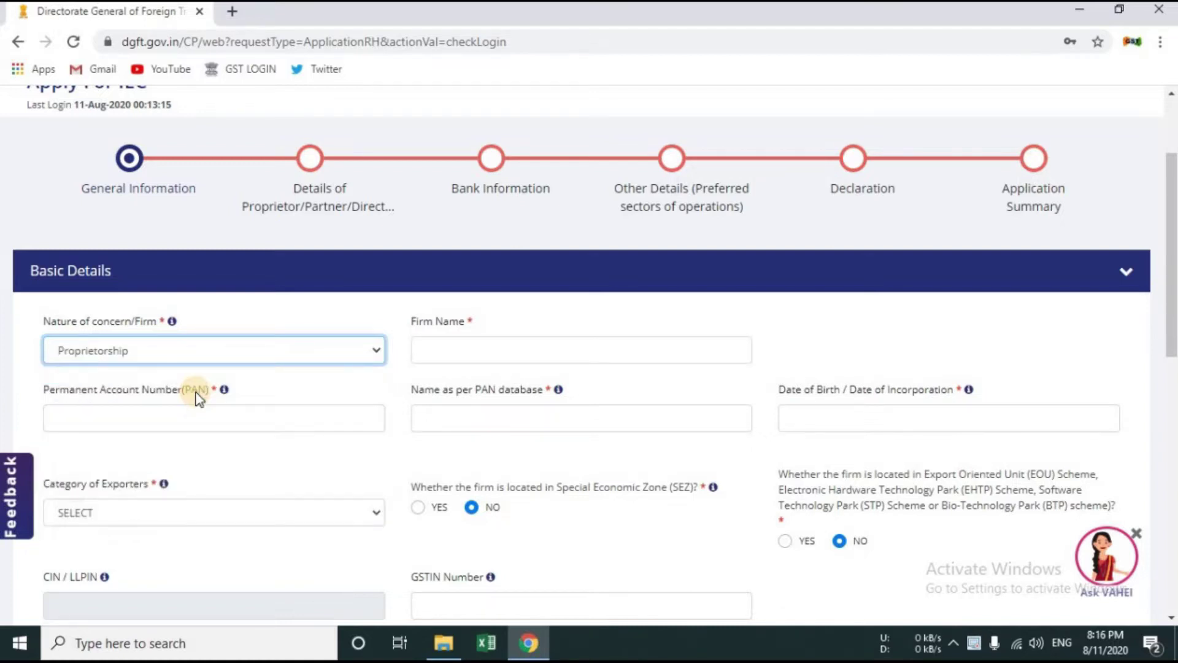
pyautogui.press('Tab')
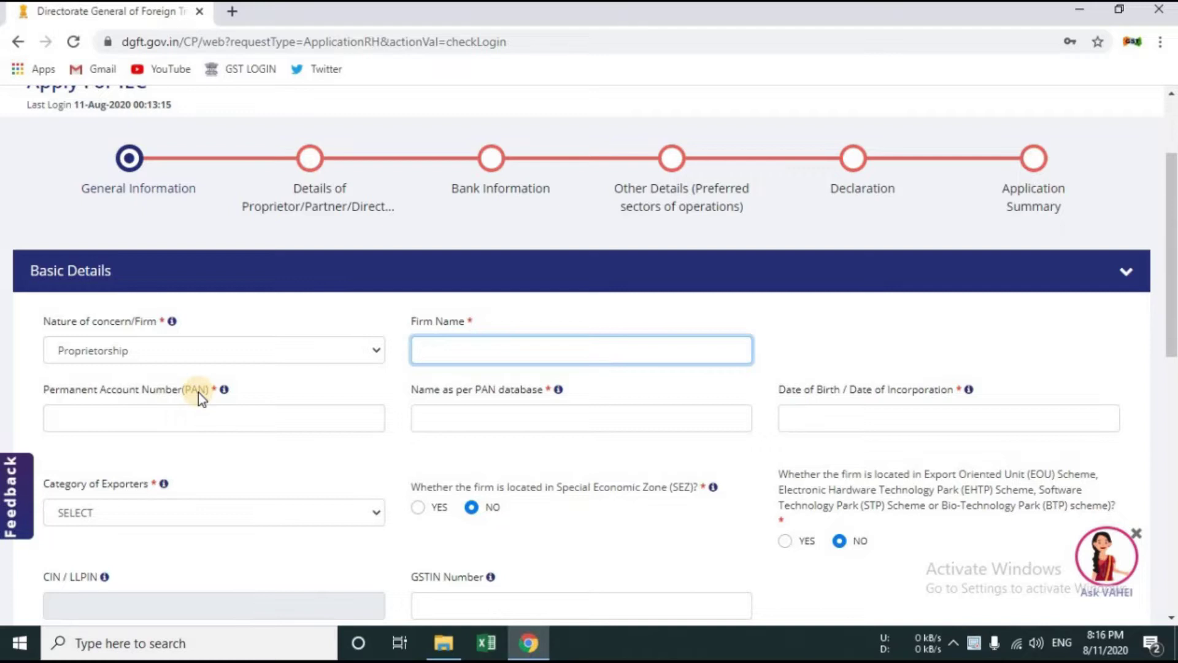
pyautogui.scroll(2, 495, 439)
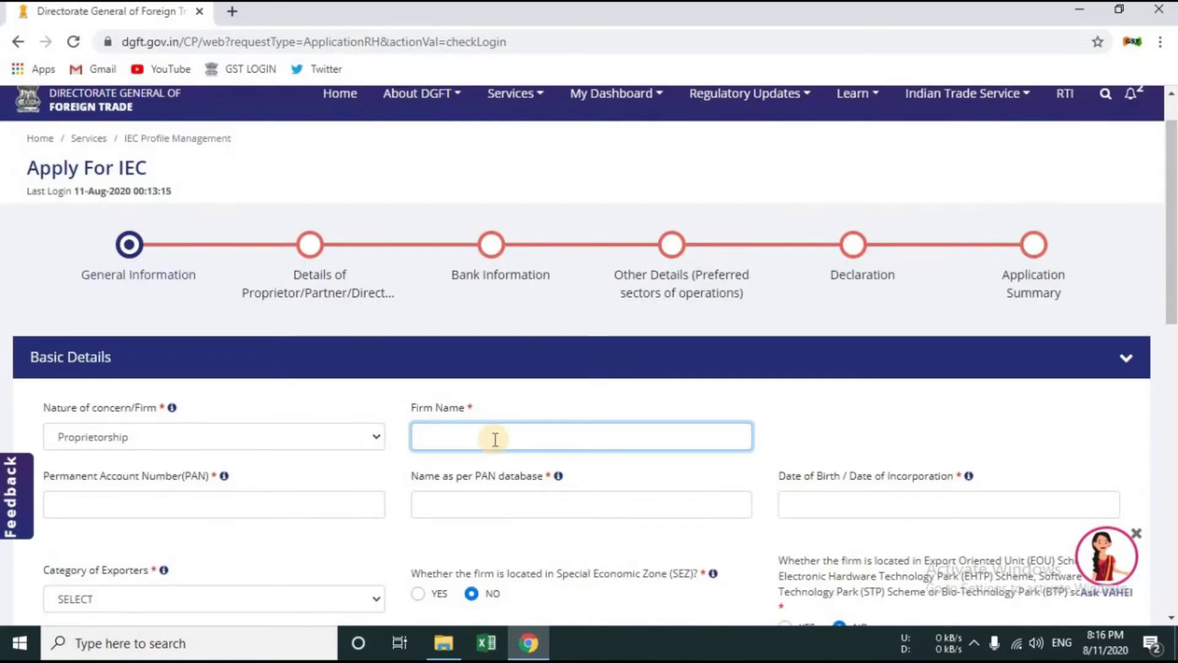
pyautogui.write('Jangid Associates')
pyautogui.click(239, 498)
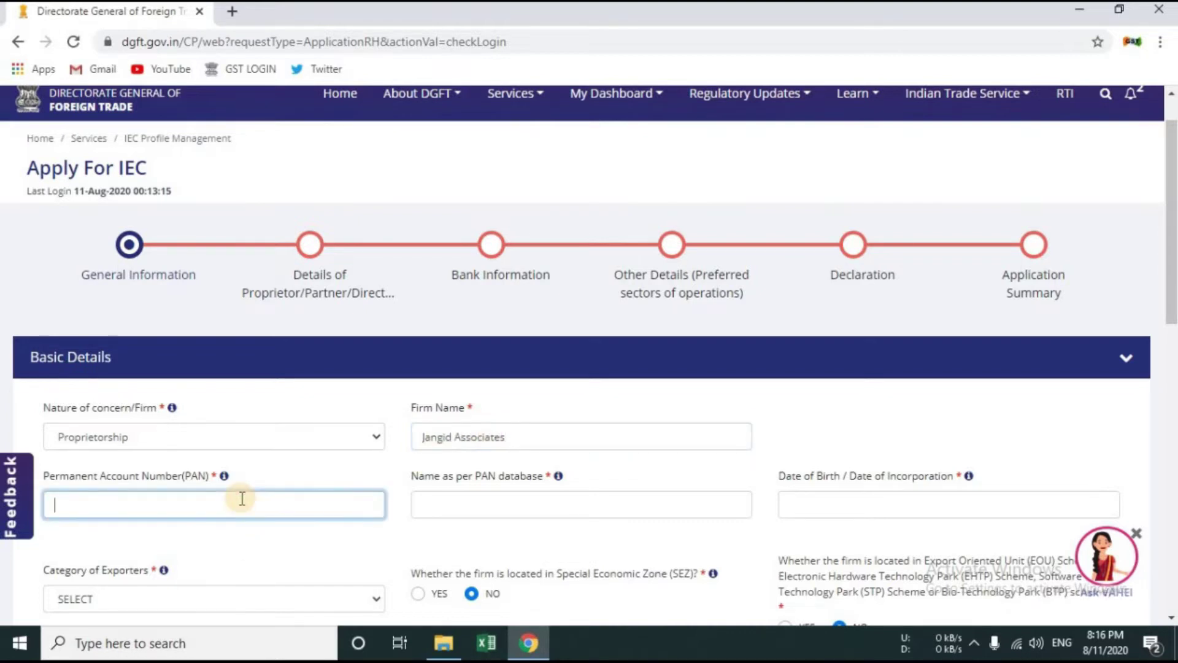
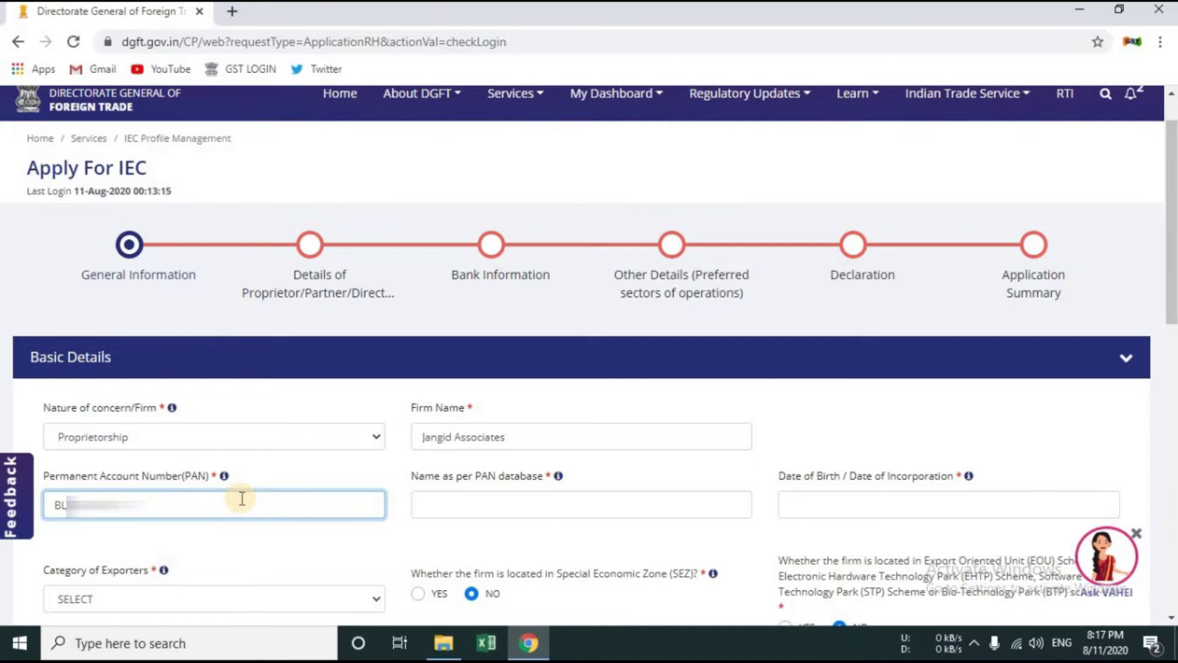
pyautogui.press('Tab')
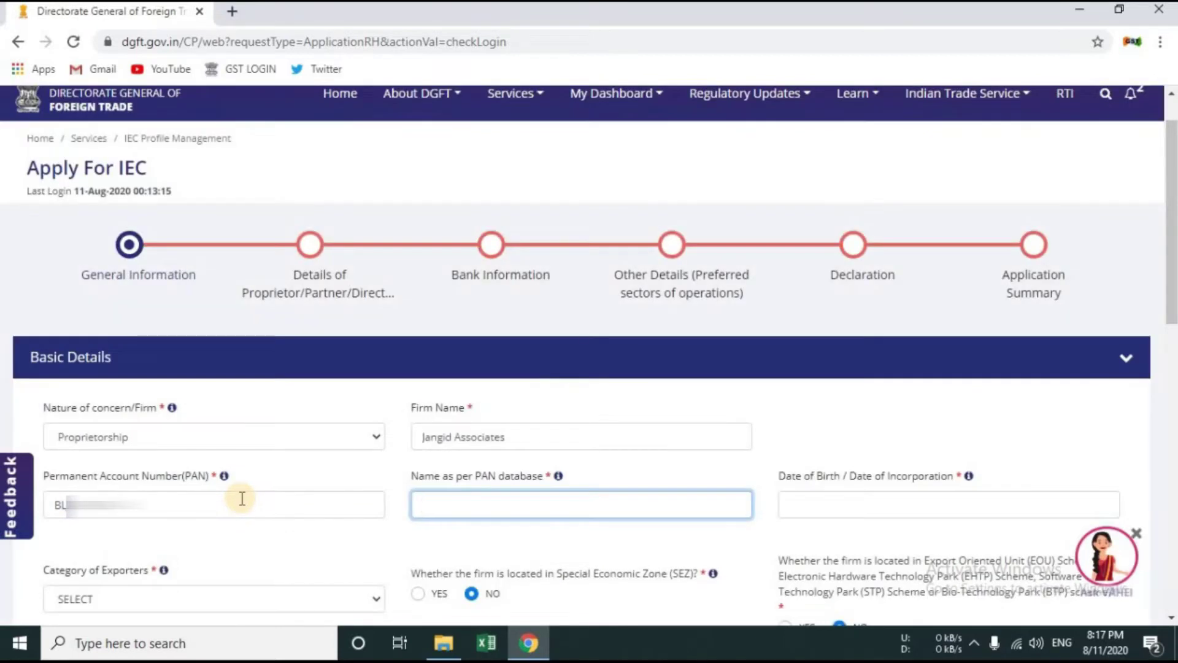
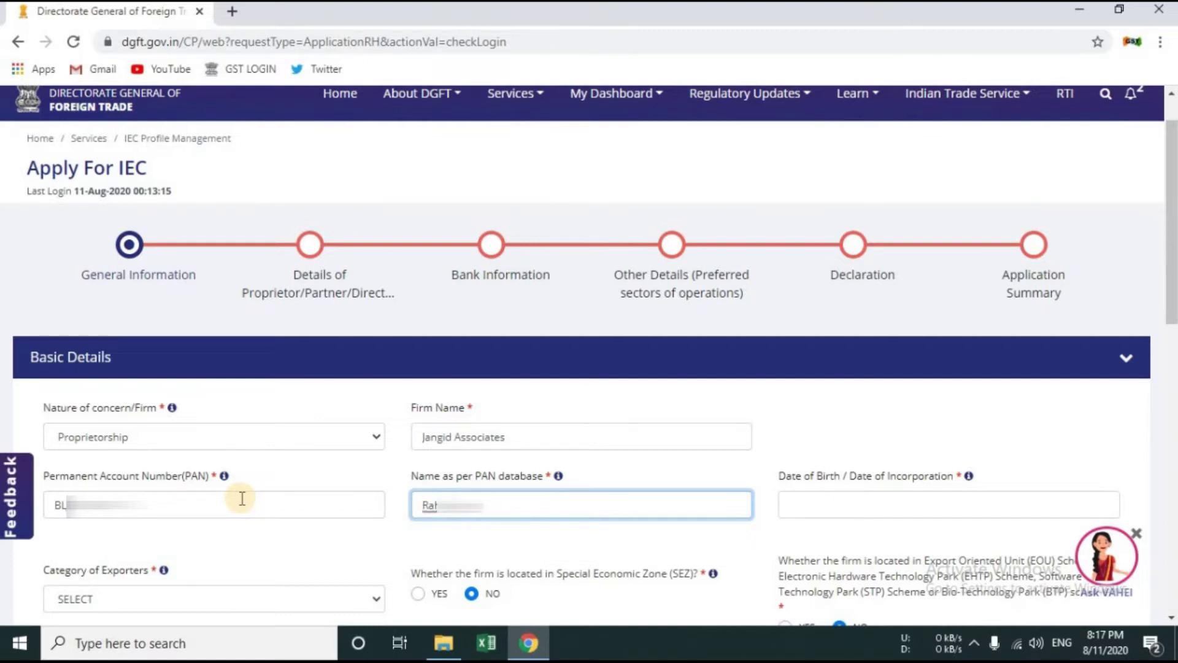
pyautogui.press('Tab')
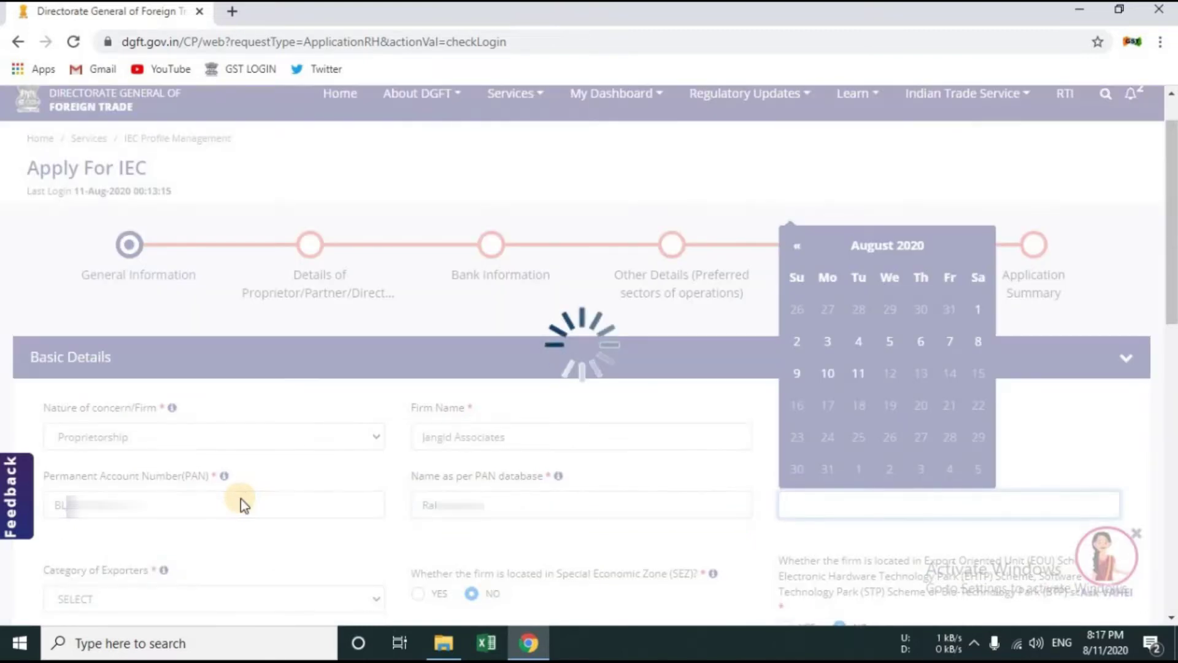
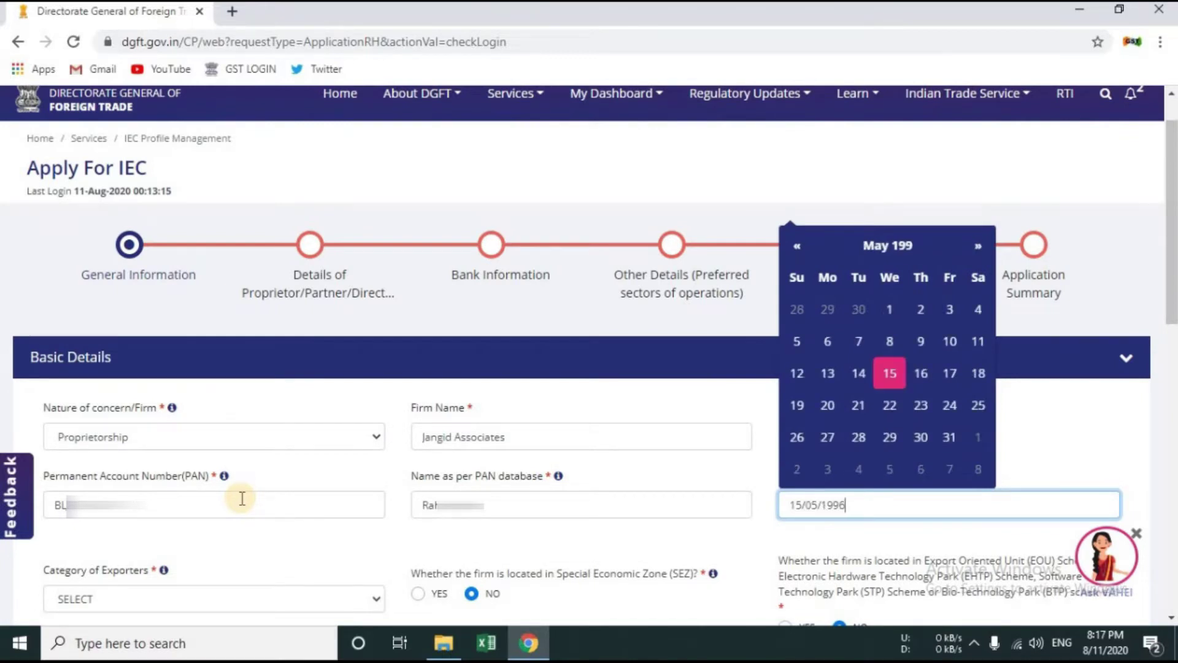
pyautogui.press('Tab')
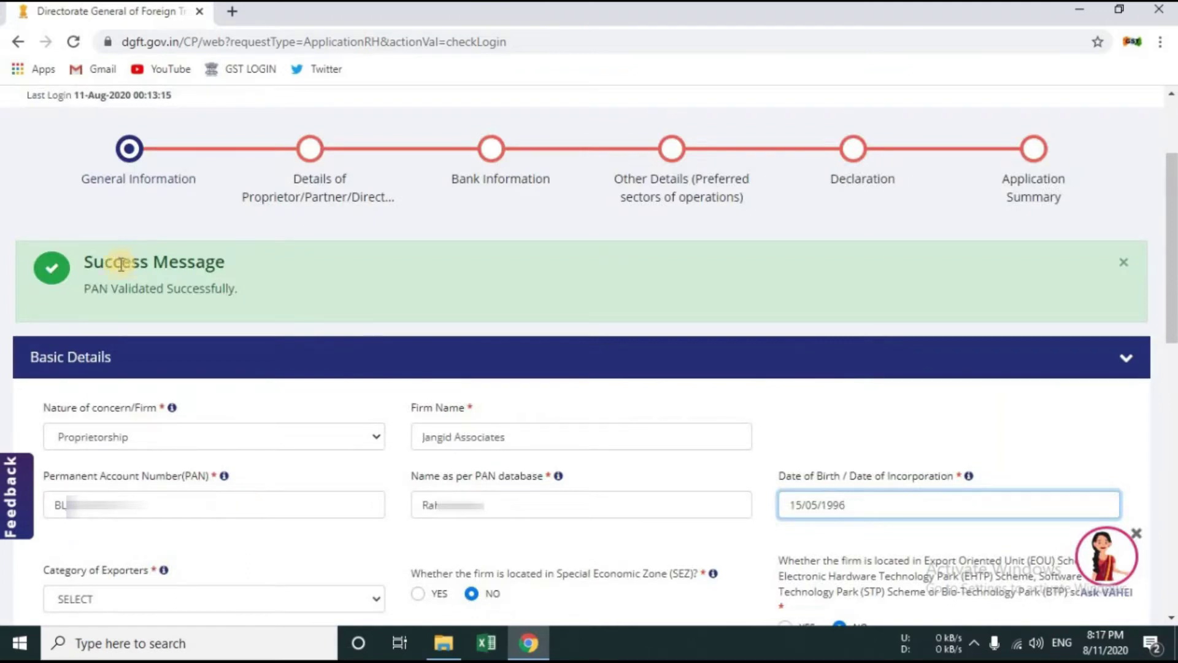
# Step: Set the exporter category to Service Provider in the basic details
pyautogui.click(188, 264)
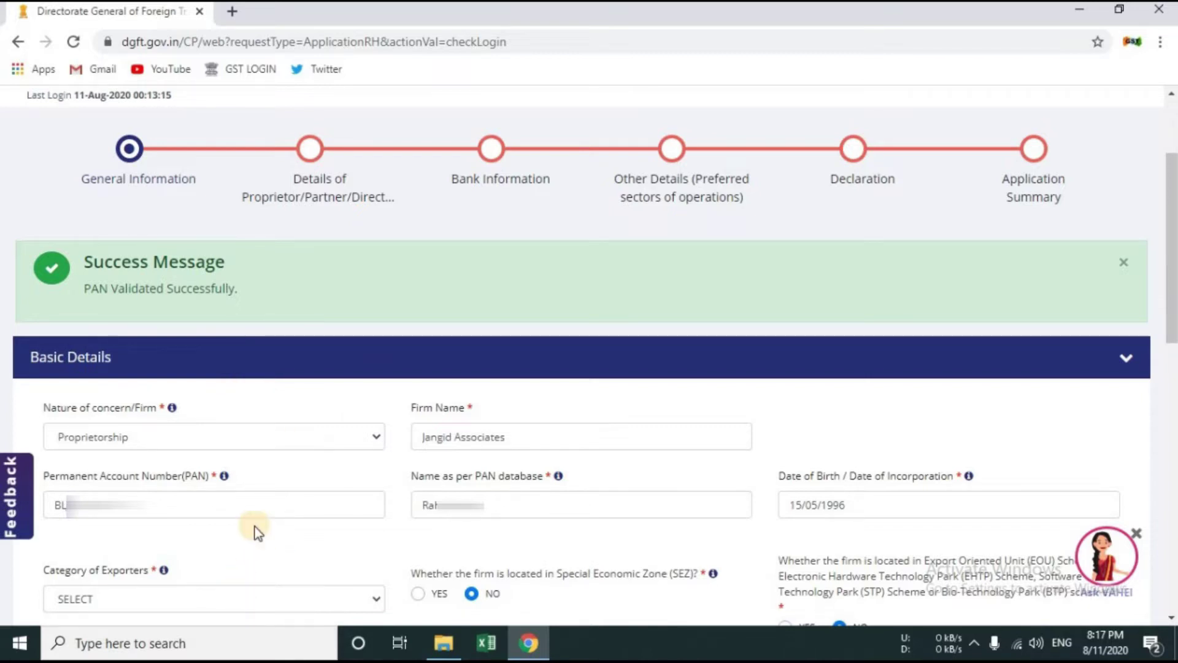
pyautogui.scroll(-3, 238, 599)
pyautogui.click(174, 432)
pyautogui.click(174, 431)
pyautogui.click(174, 431)
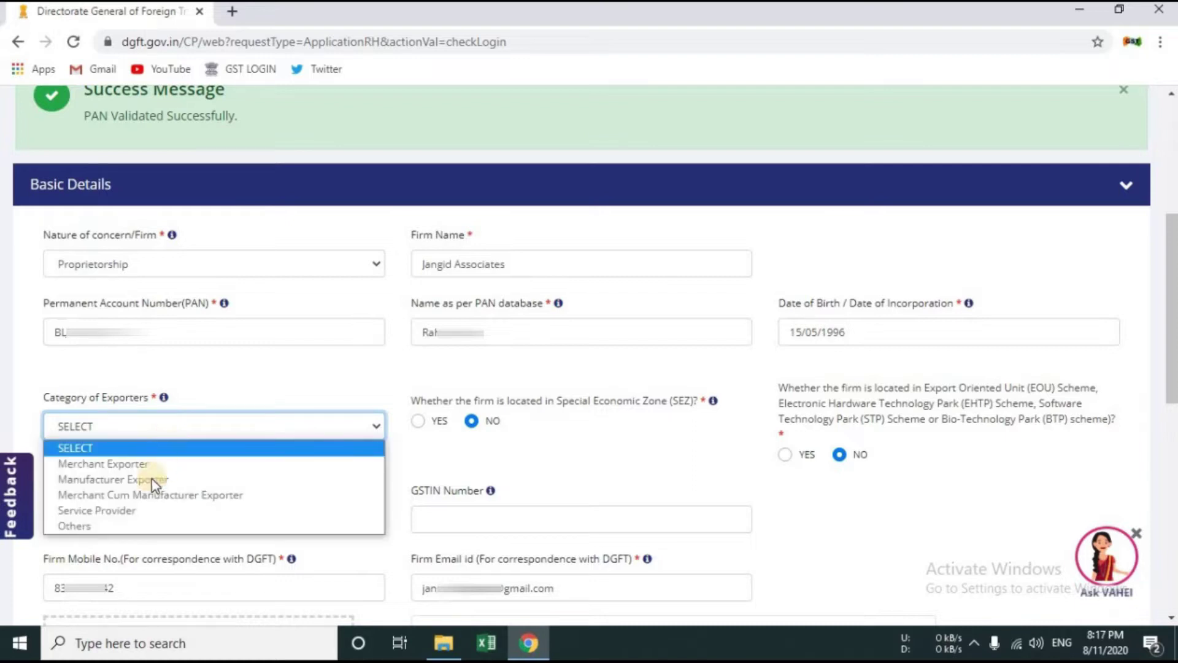
pyautogui.click(227, 513)
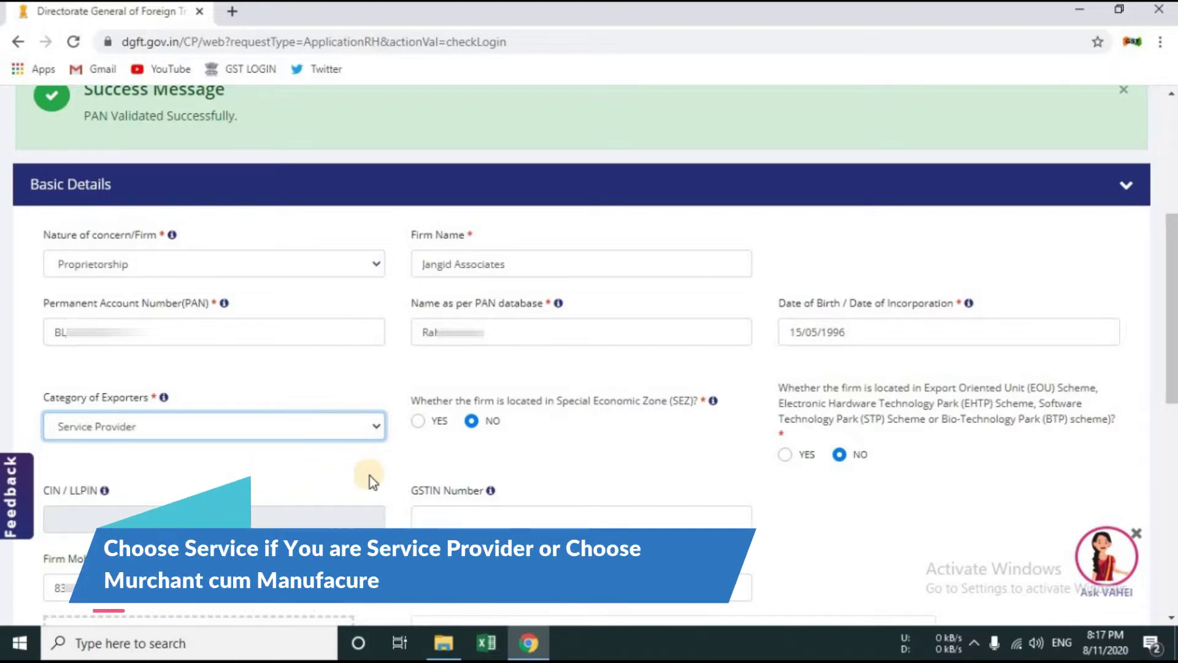
pyautogui.click(106, 522)
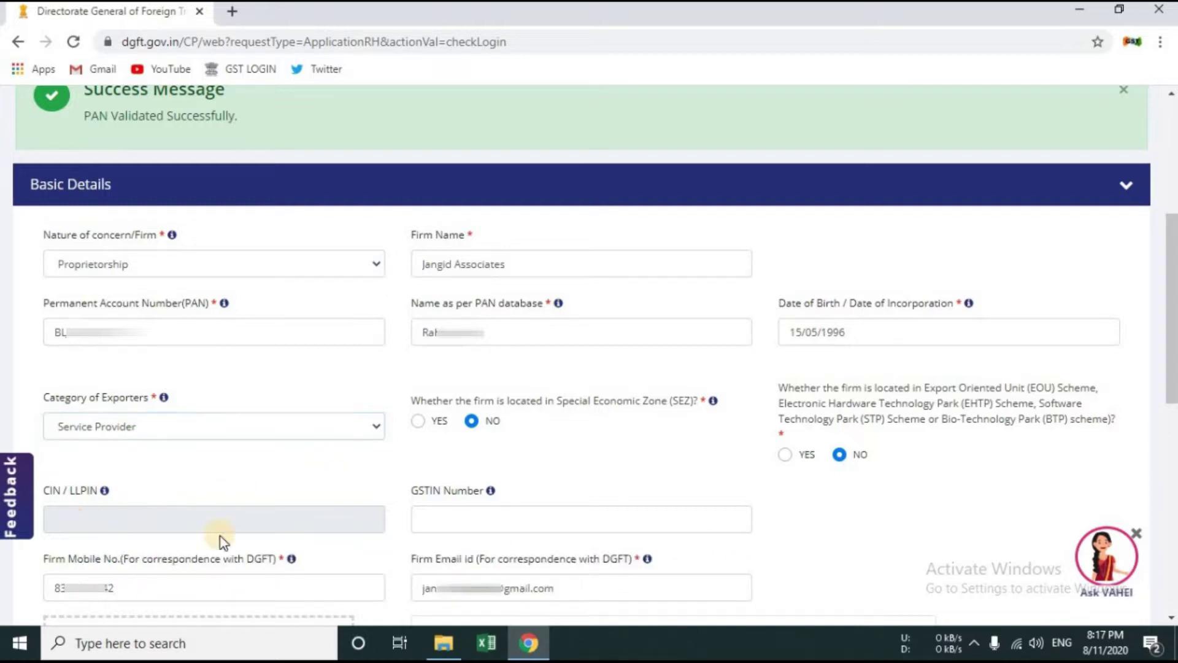
pyautogui.click(451, 517)
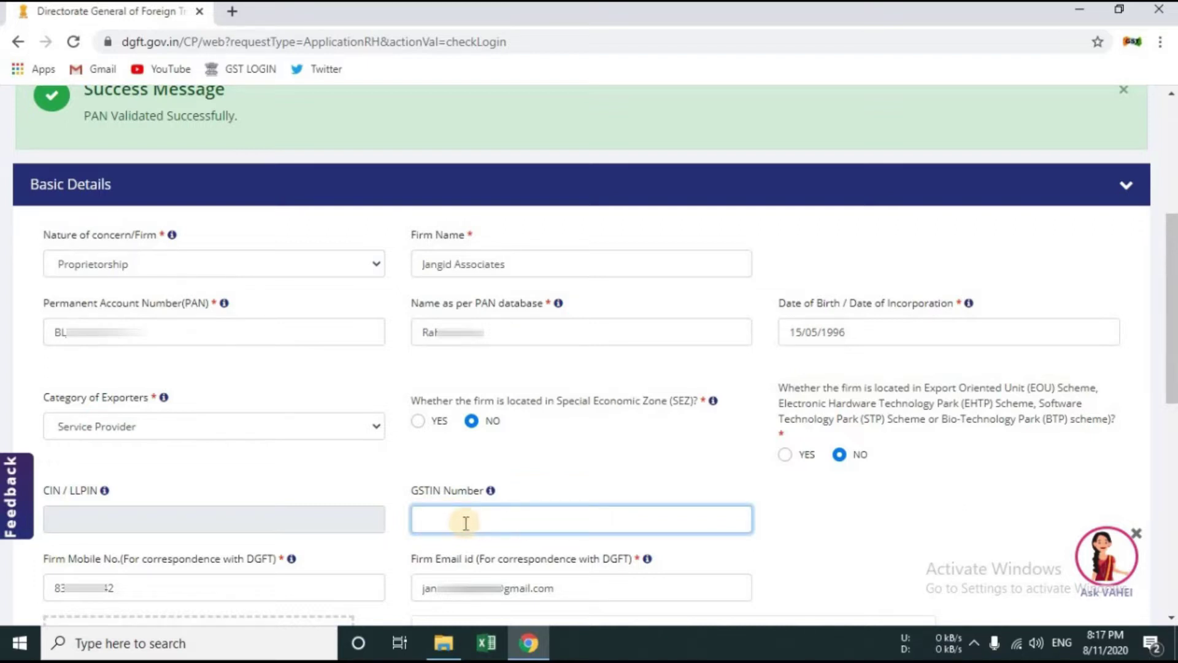
# Step: Review the proof-document note and open the supporting-documents file picker
pyautogui.scroll(-4, 466, 523)
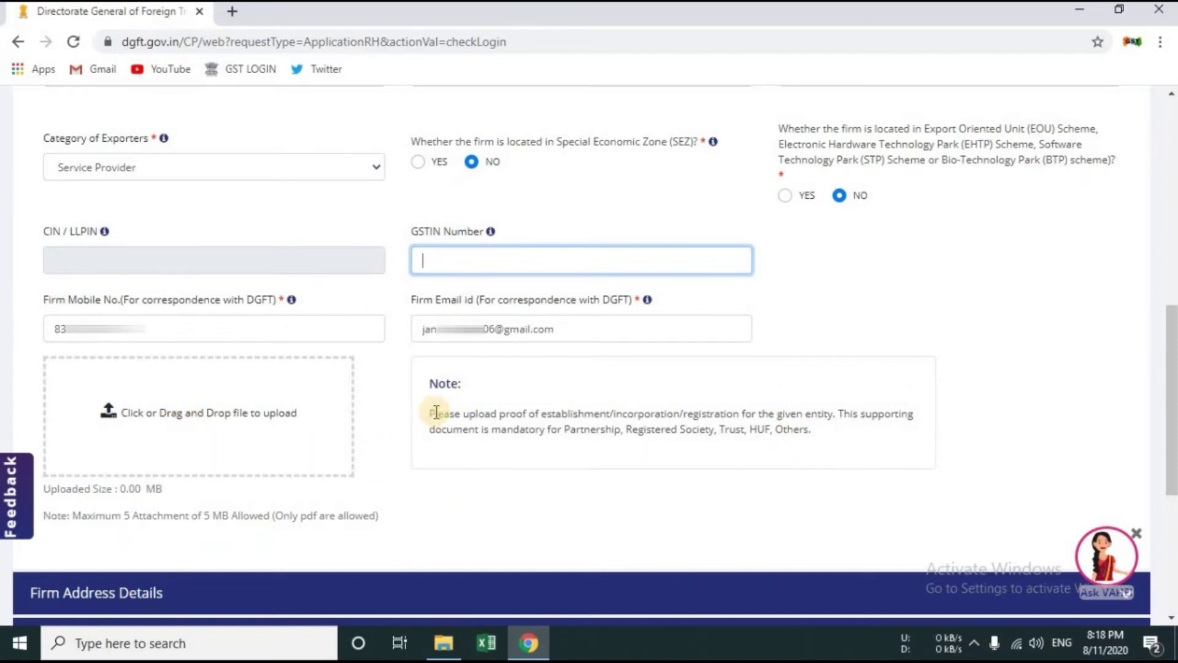
pyautogui.moveTo(430, 413); pyautogui.dragTo(839, 439)
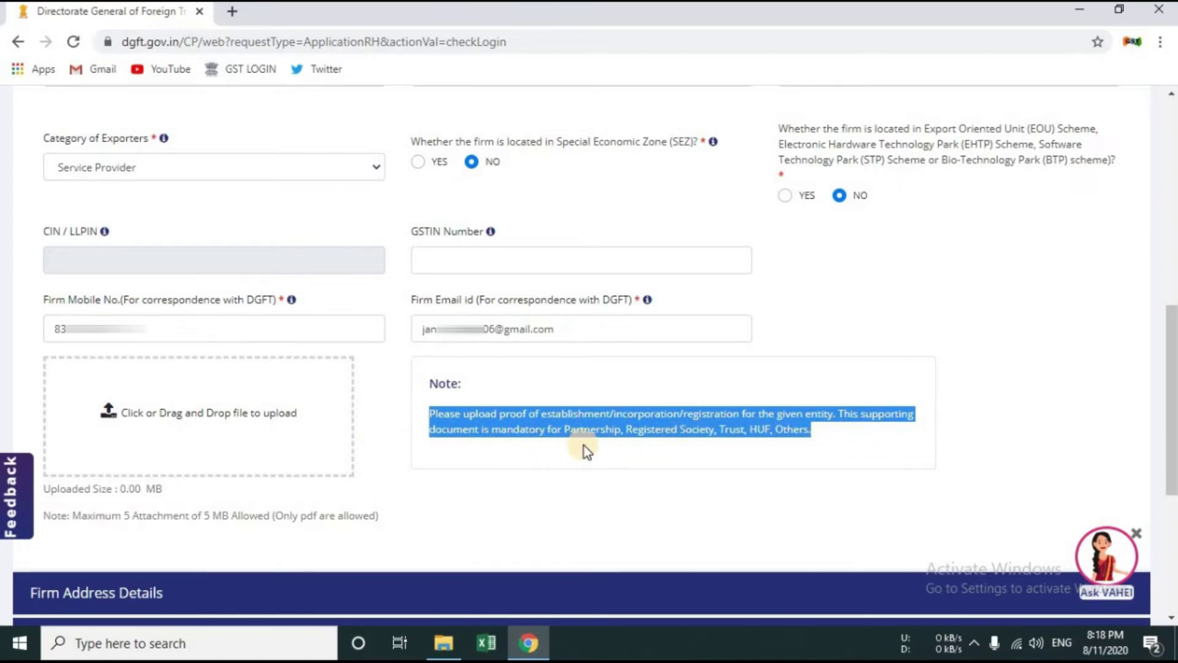
pyautogui.click(695, 455)
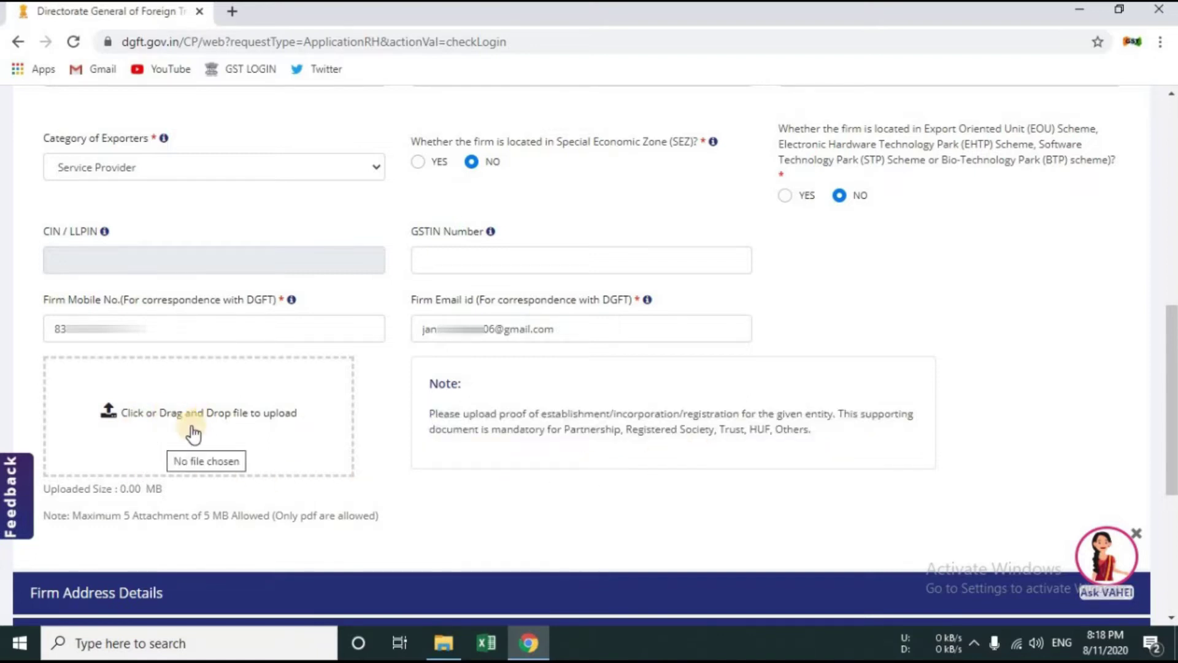
pyautogui.click(169, 437)
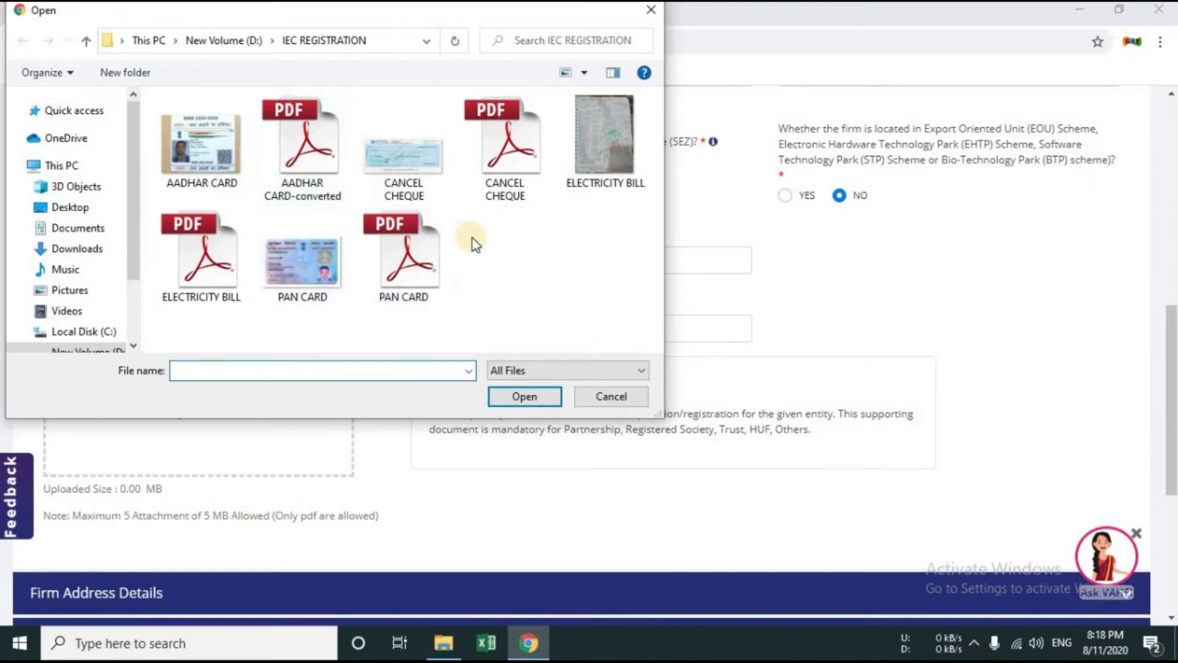
# Step: Upload PAN CARD.pdf as the first supporting document
pyautogui.click(414, 266)
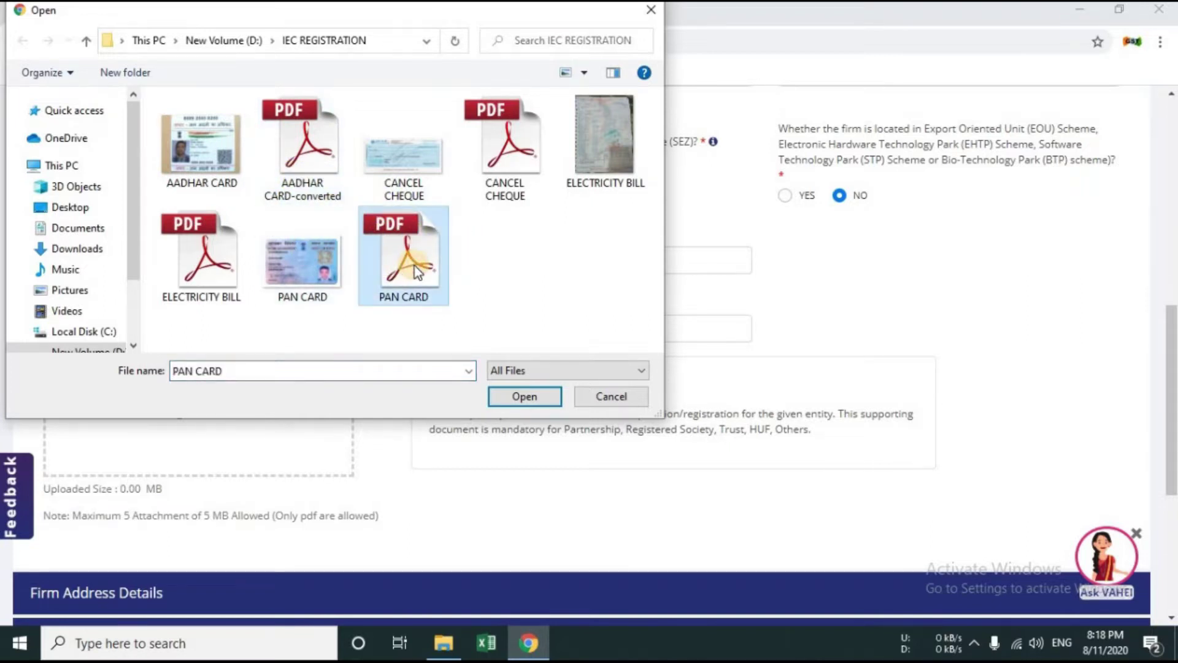
pyautogui.click(525, 396)
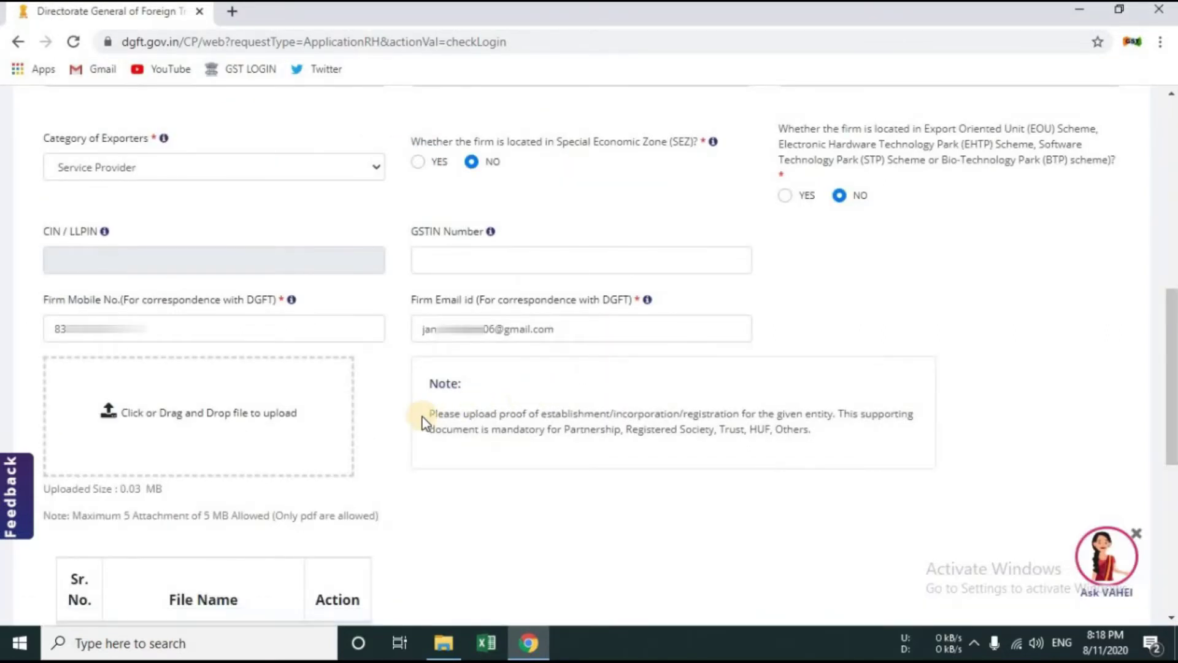
pyautogui.scroll(-1, 423, 422)
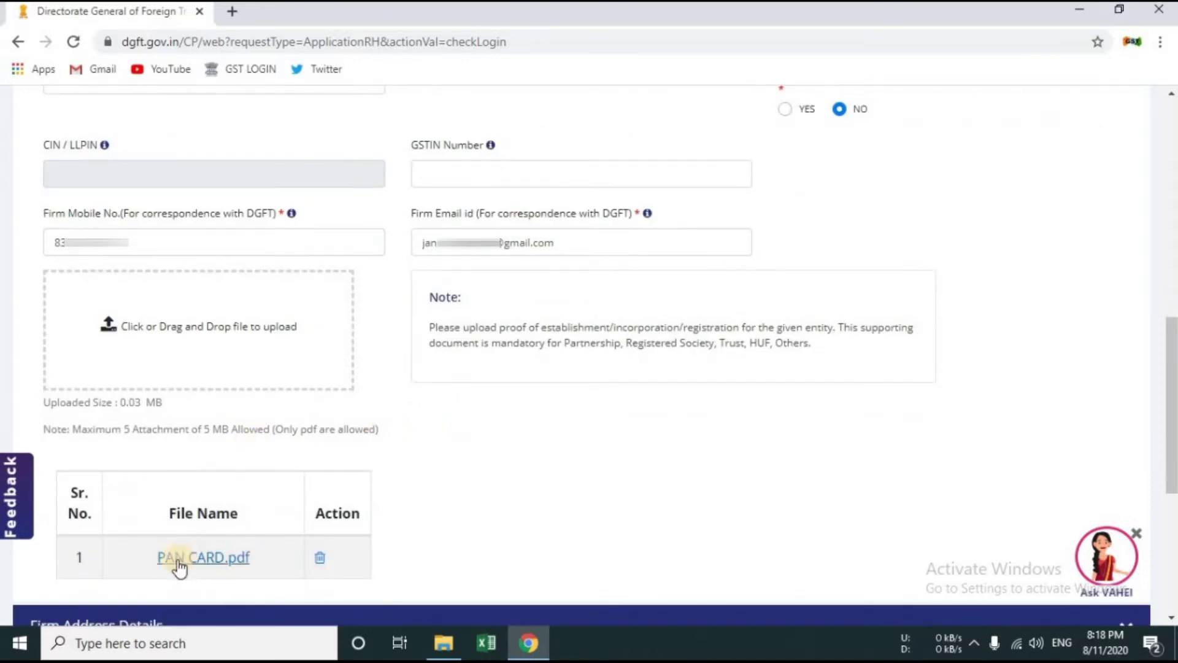
# Step: Add AADHAR CARD-converted.pdf as the second supporting document
pyautogui.click(195, 325)
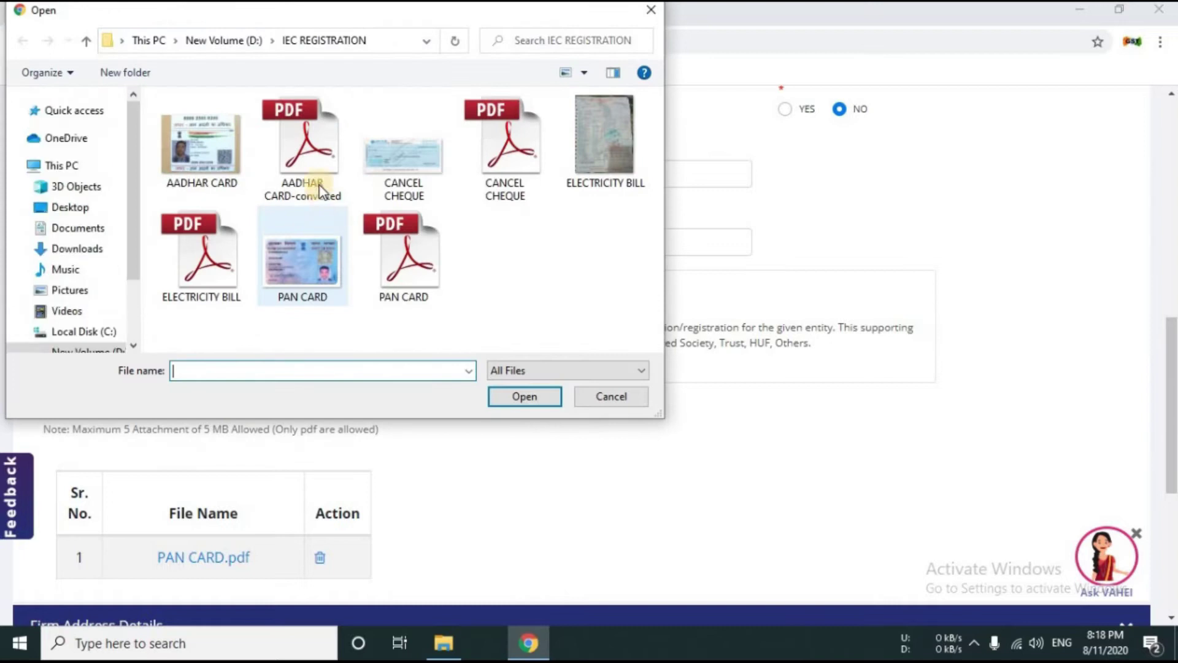
pyautogui.click(313, 165)
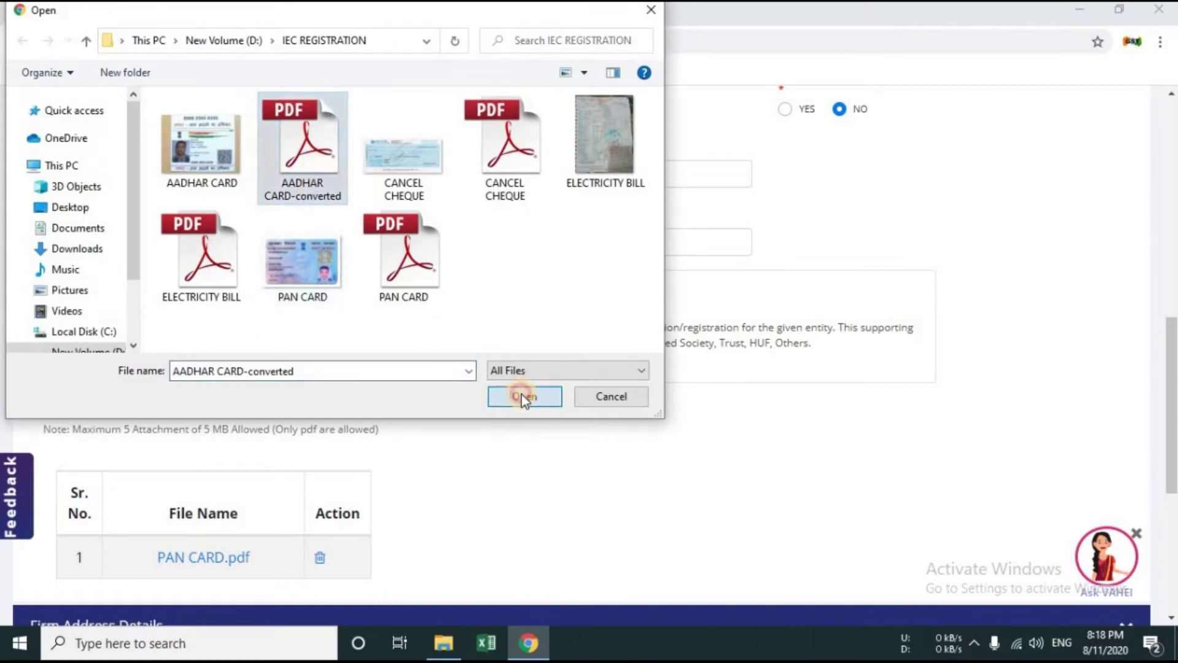
pyautogui.click(524, 397)
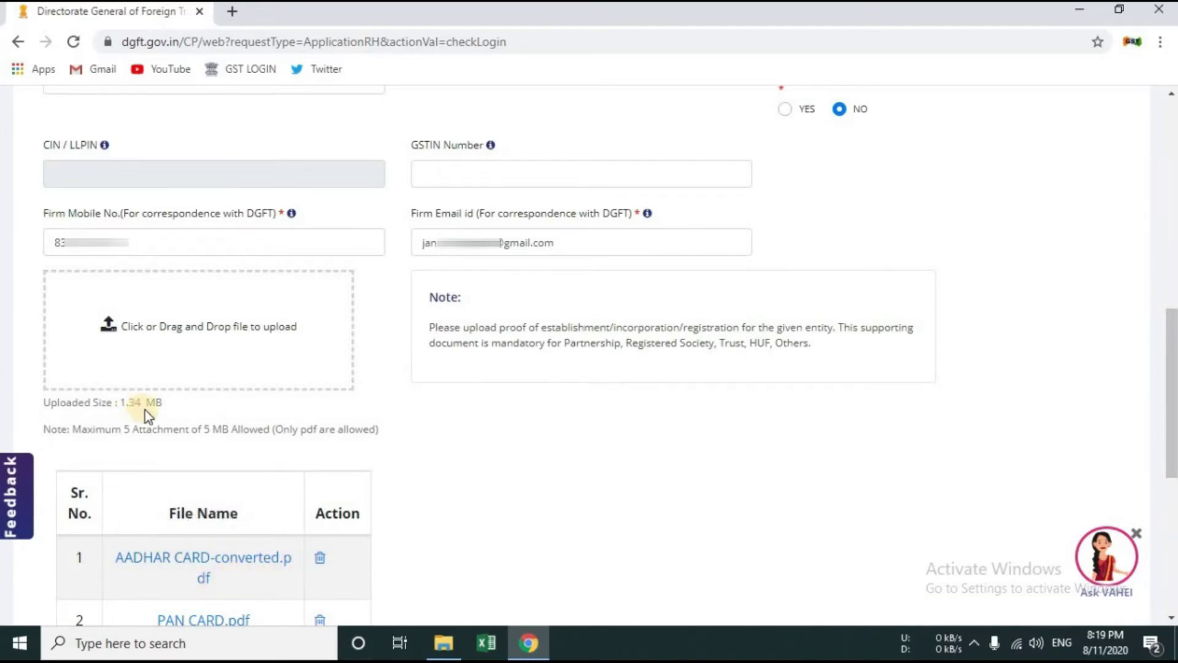
pyautogui.scroll(-4, 156, 418)
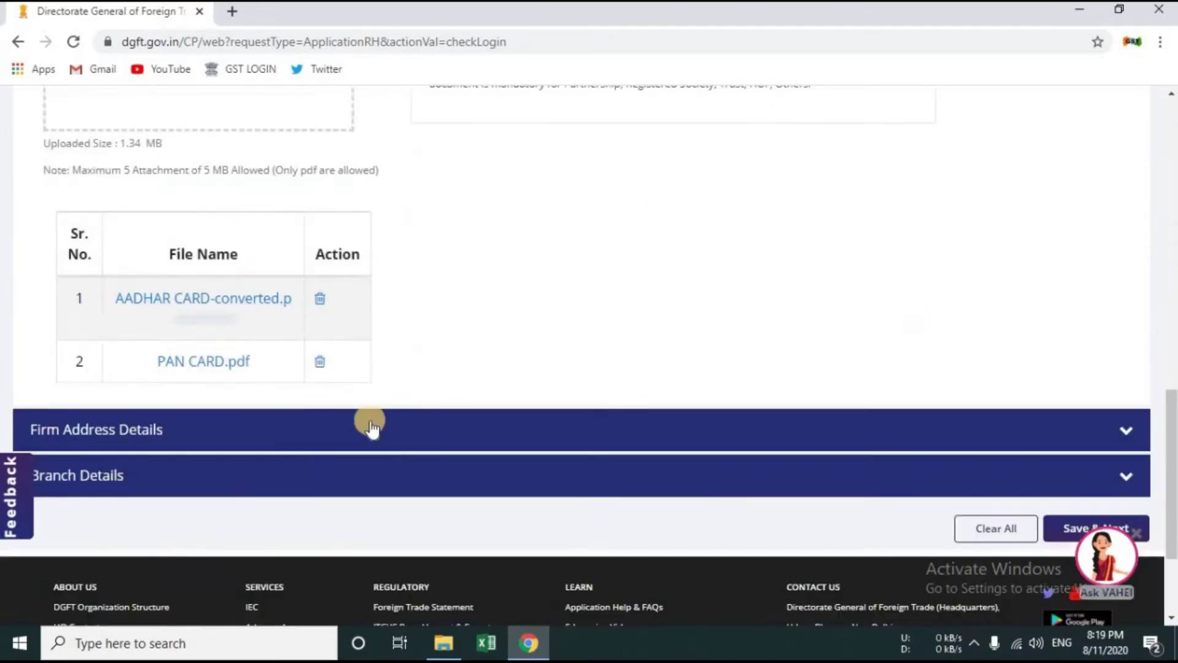
# Step: Expand Firm Address Details and enter the firm's two address lines
pyautogui.click(201, 428)
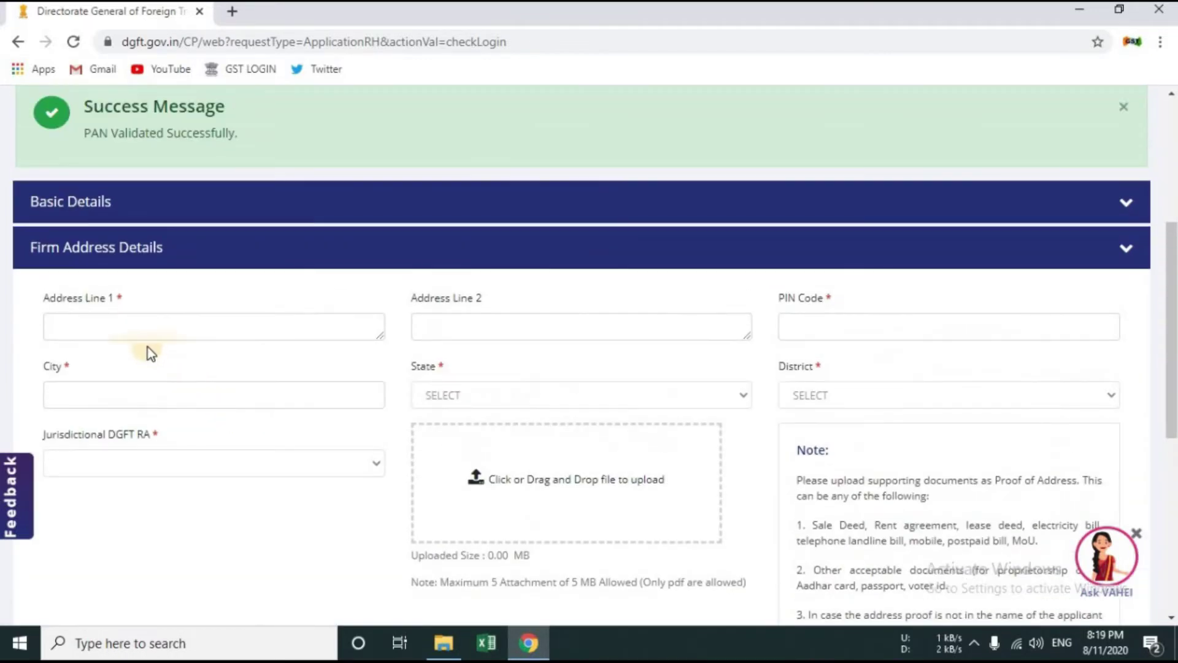
pyautogui.click(164, 332)
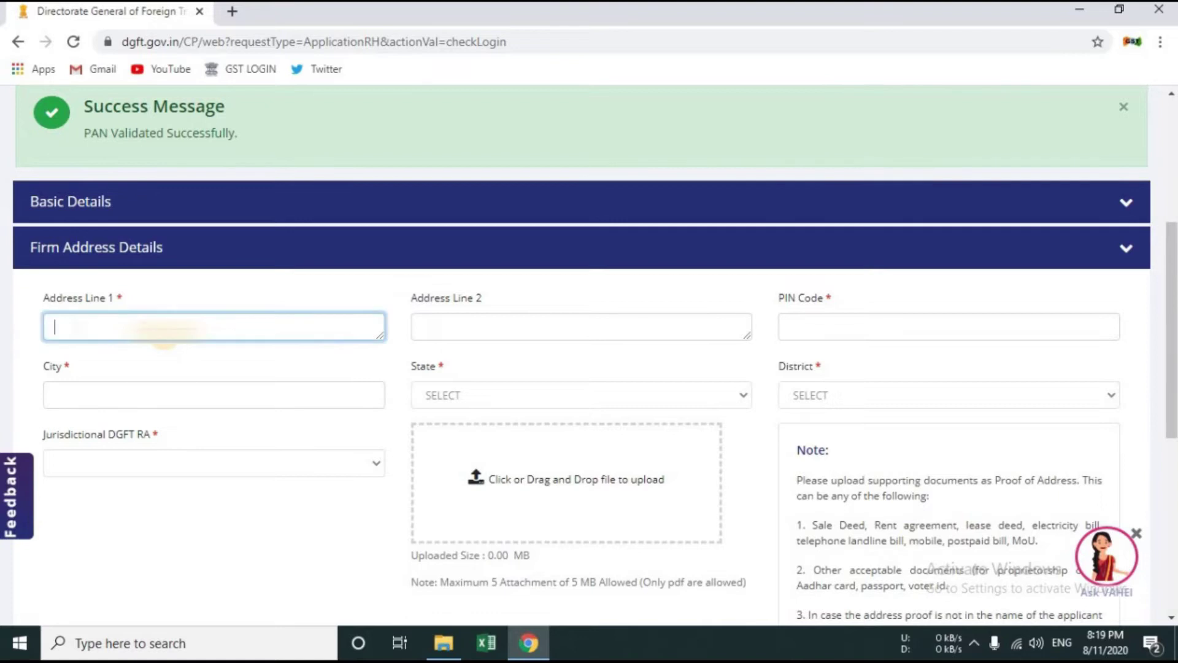
pyautogui.write('22-')
pyautogui.write('...')
pyautogui.write('...')
pyautogui.press('Tab')
pyautogui.write('E...')
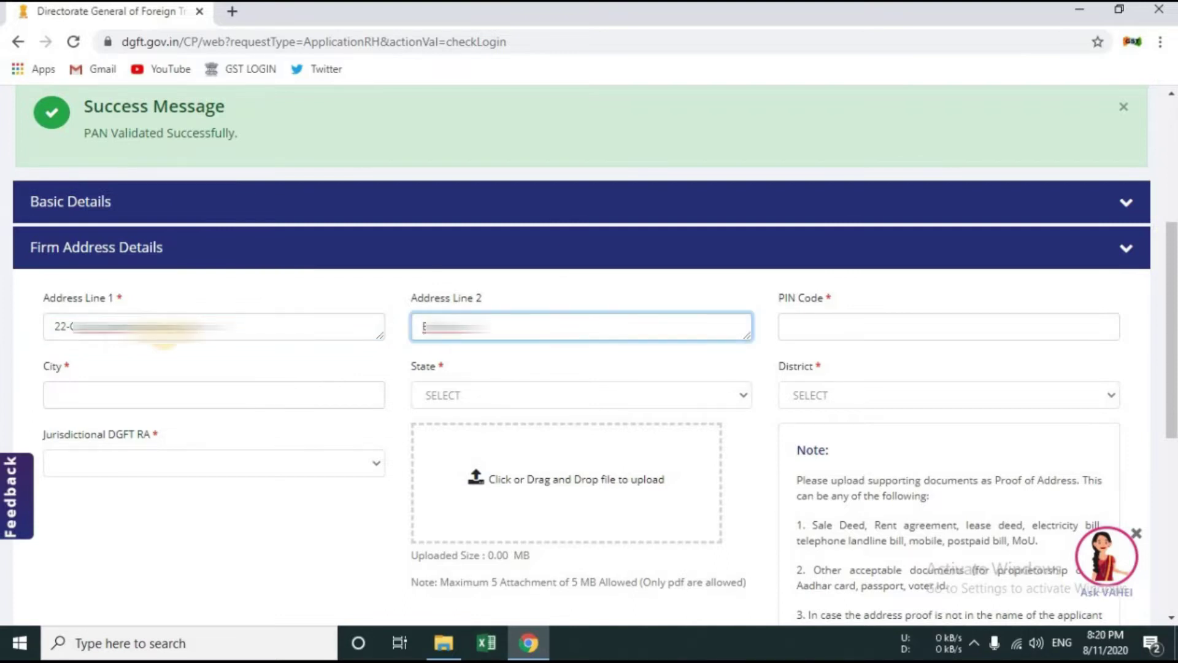
pyautogui.write(', Ratanada')
# Step: Enter the PIN code and city Jodhpur so State RAJASTHAN and District JODHPUR auto-fill
pyautogui.press('Tab')
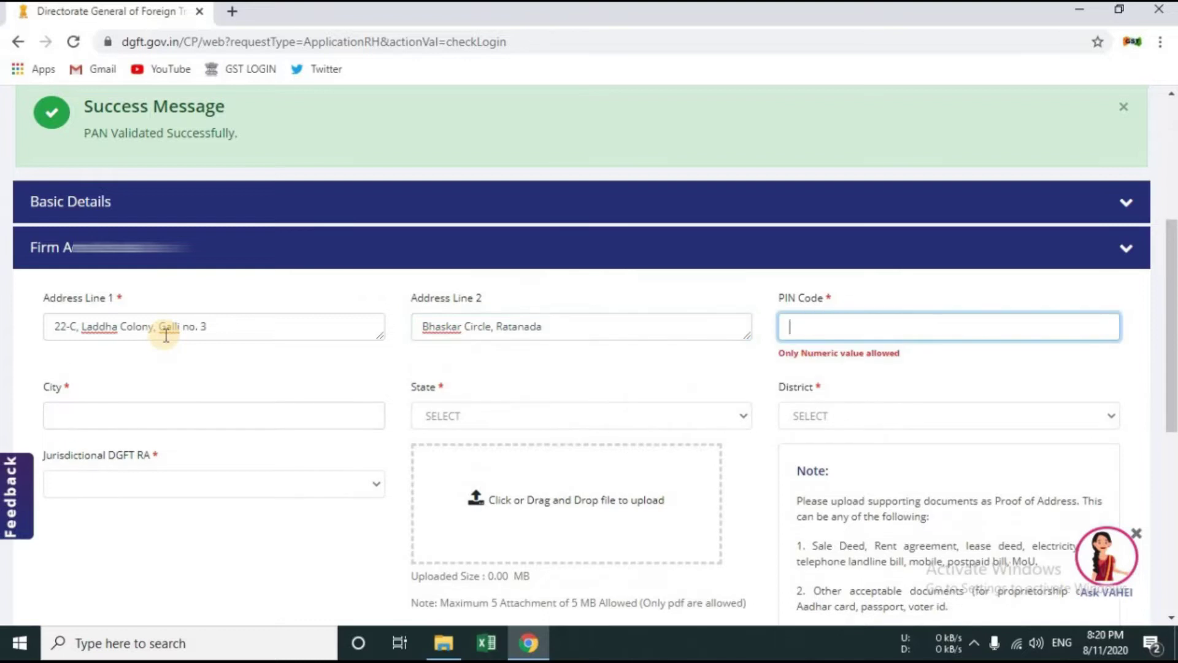
pyautogui.write('342001')
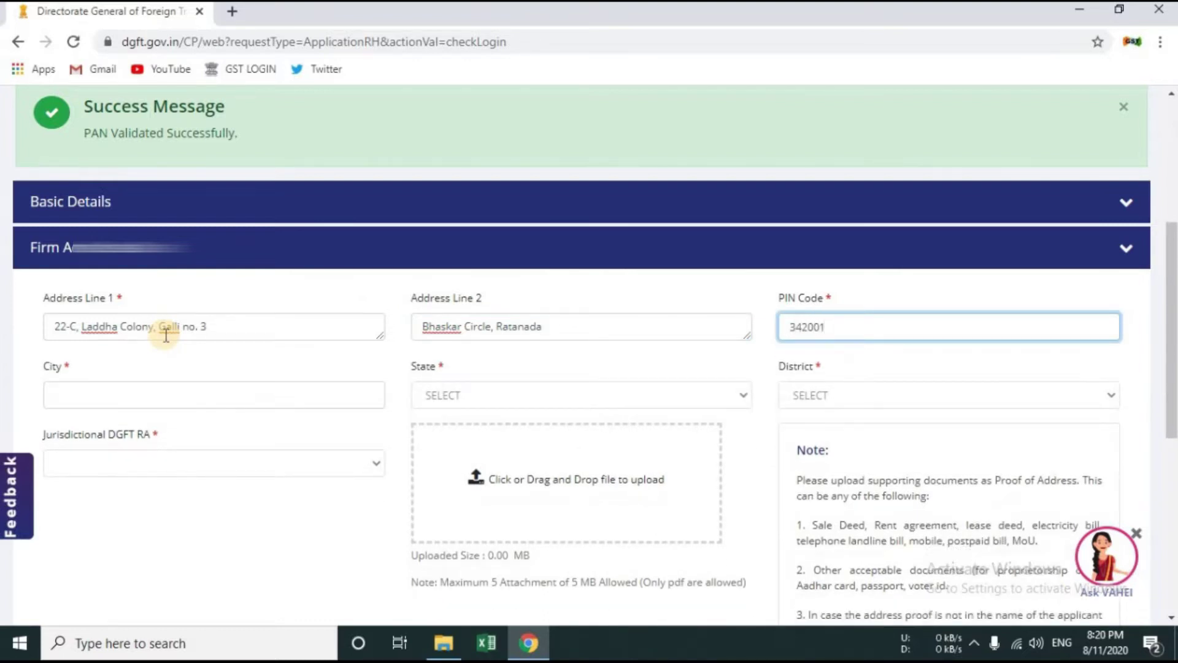
pyautogui.press('Tab')
pyautogui.write('Jodhpur')
pyautogui.press('Tab')
pyautogui.press('Tab')
pyautogui.scroll(-1, 908, 377)
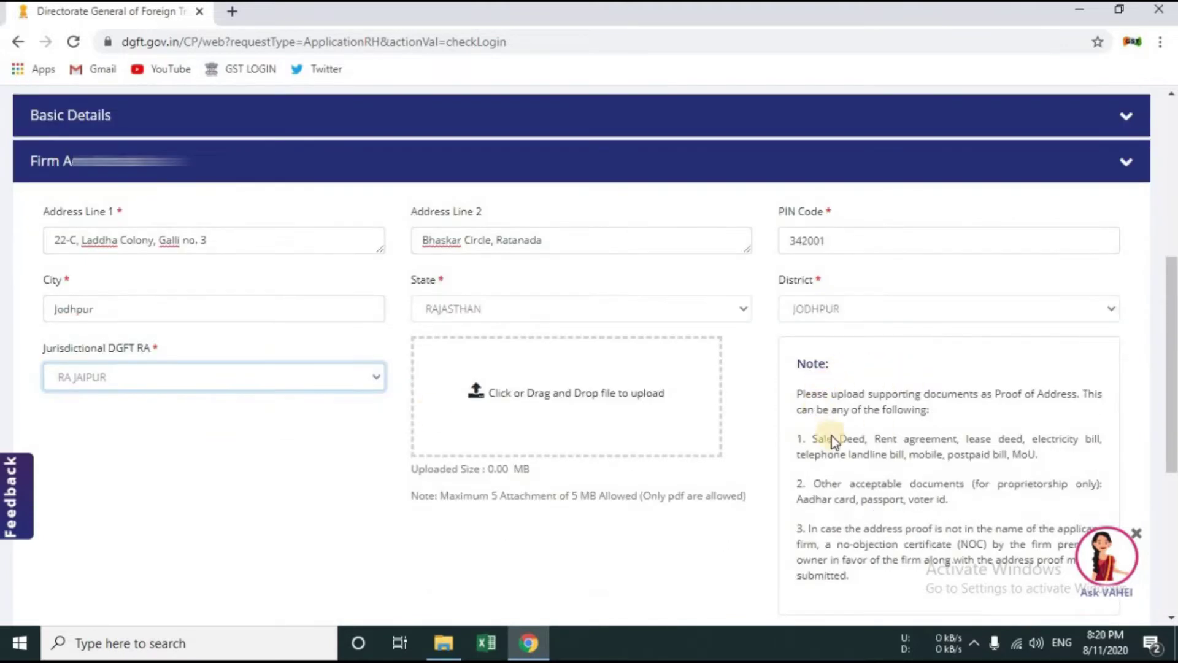
pyautogui.moveTo(794, 394); pyautogui.dragTo(953, 417)
pyautogui.click(956, 413)
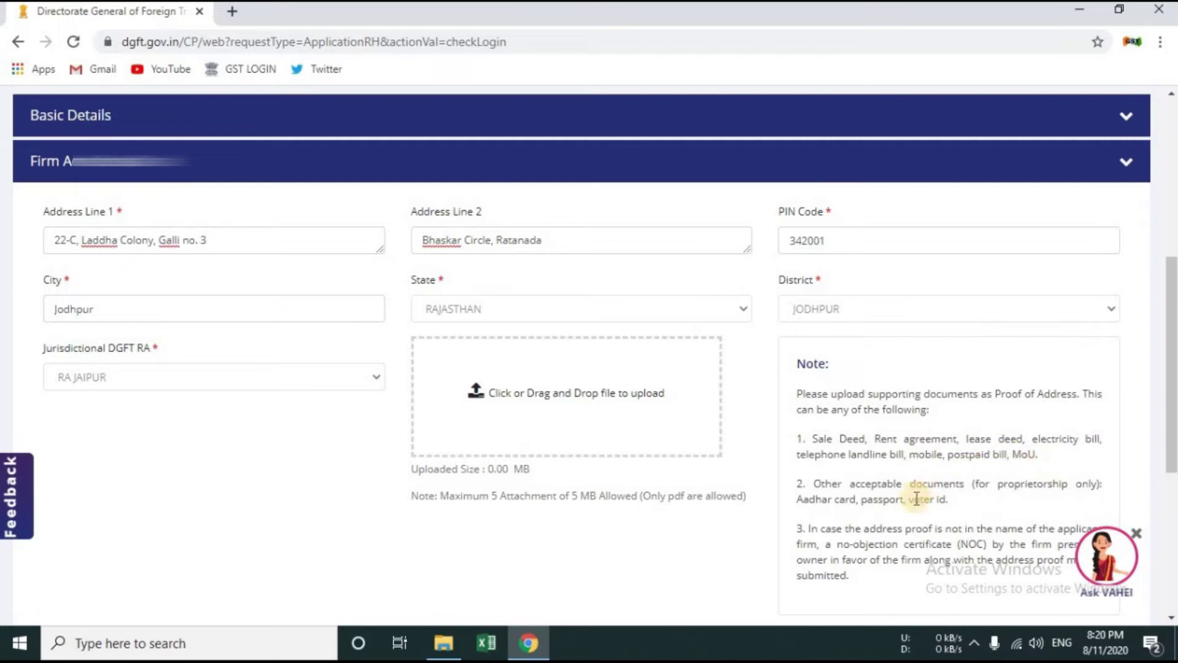
pyautogui.scroll(-2, 918, 500)
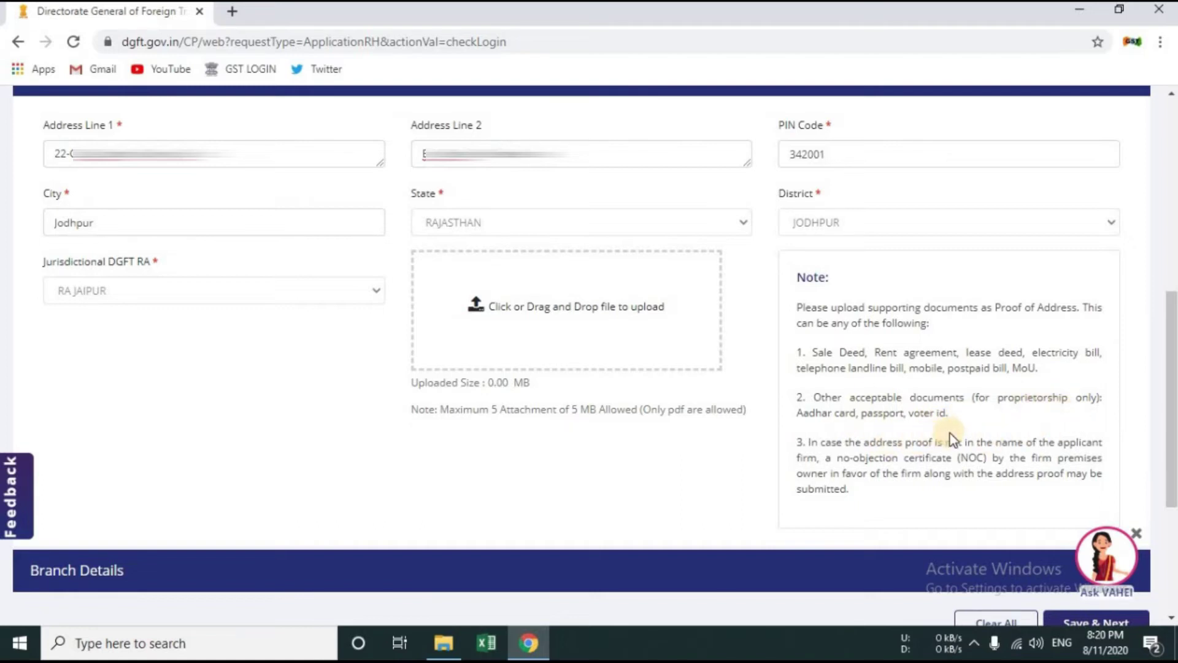
# Step: Upload AADHAR CARD-converted.pdf in the address-proof box and check the attachment-limit warning
pyautogui.click(534, 342)
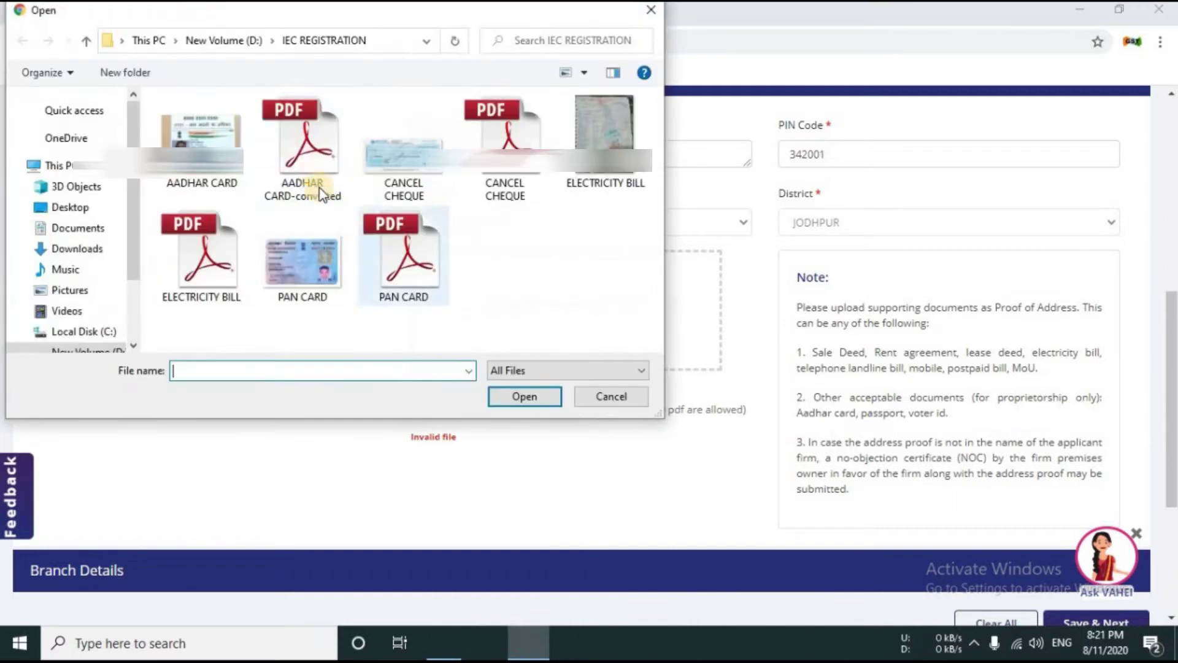
pyautogui.click(329, 203)
pyautogui.click(504, 395)
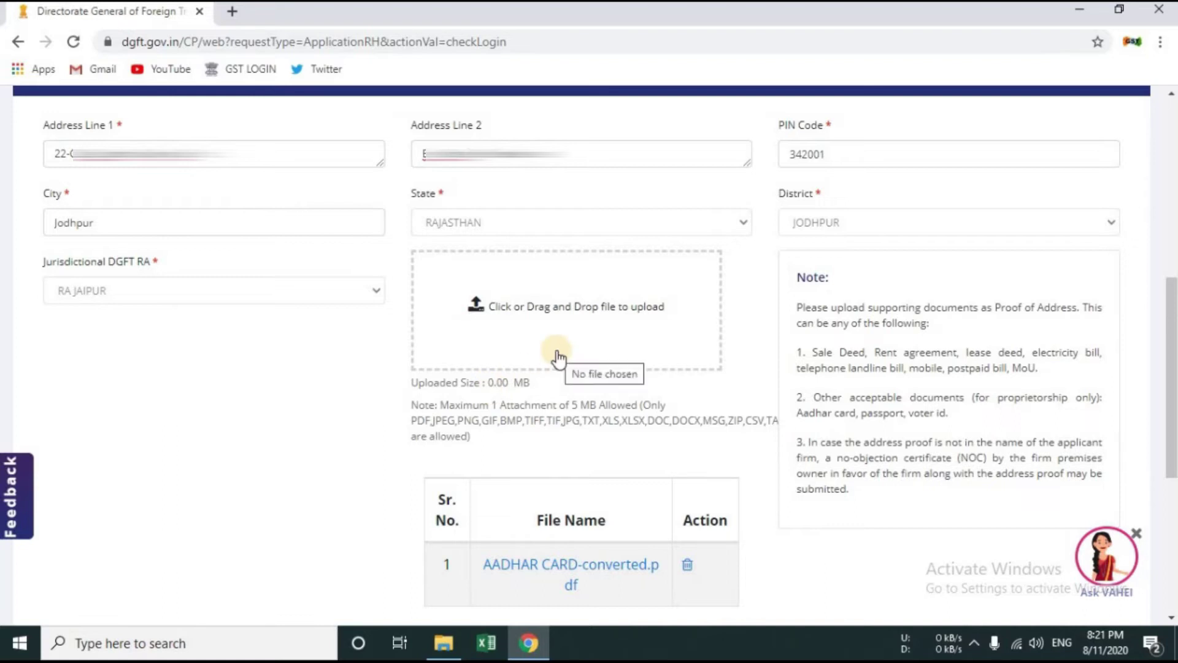
pyautogui.moveTo(621, 467); pyautogui.dragTo(413, 469)
pyautogui.click(617, 462)
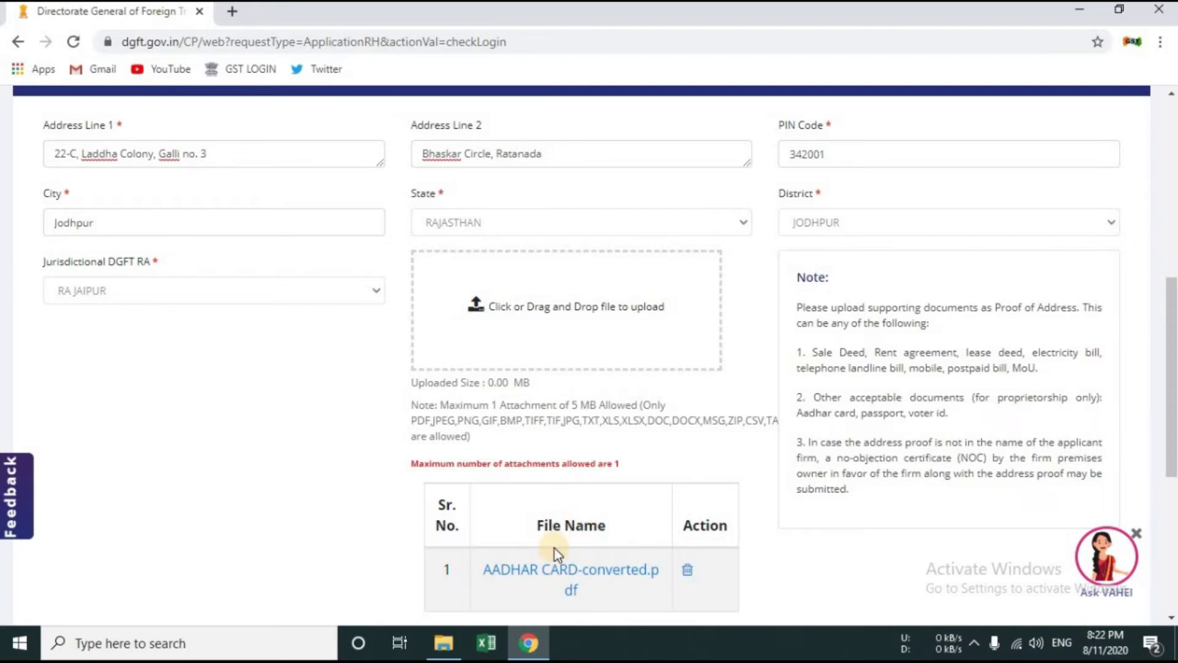
pyautogui.scroll(-1, 623, 539)
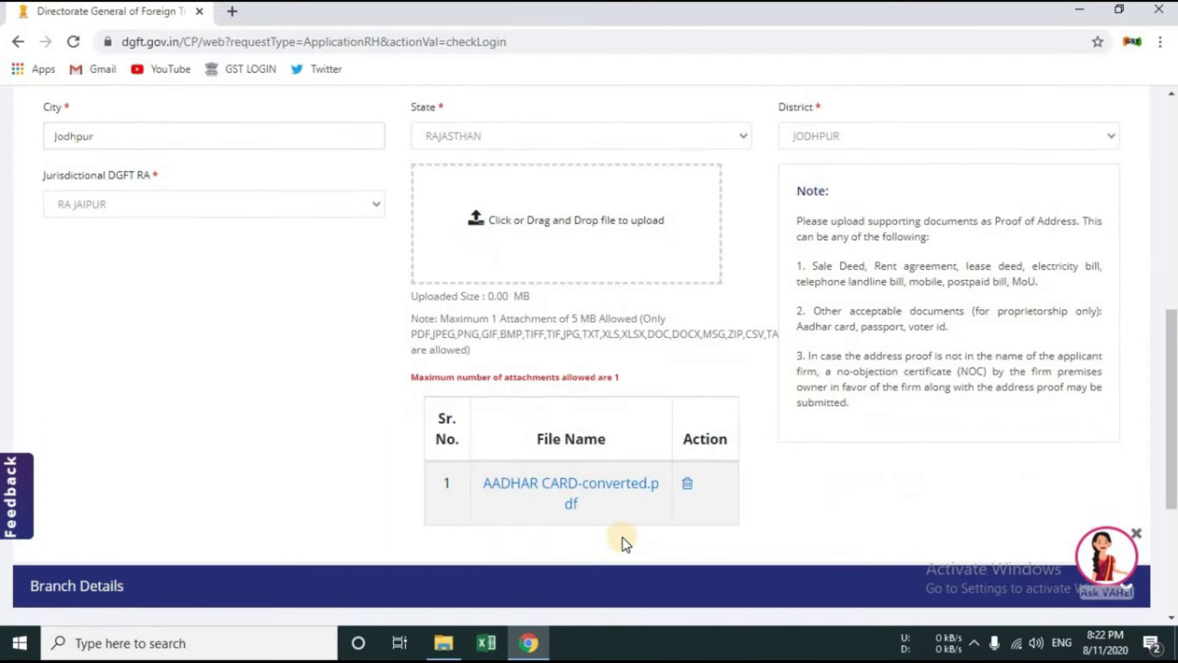
pyautogui.scroll(5, 624, 539)
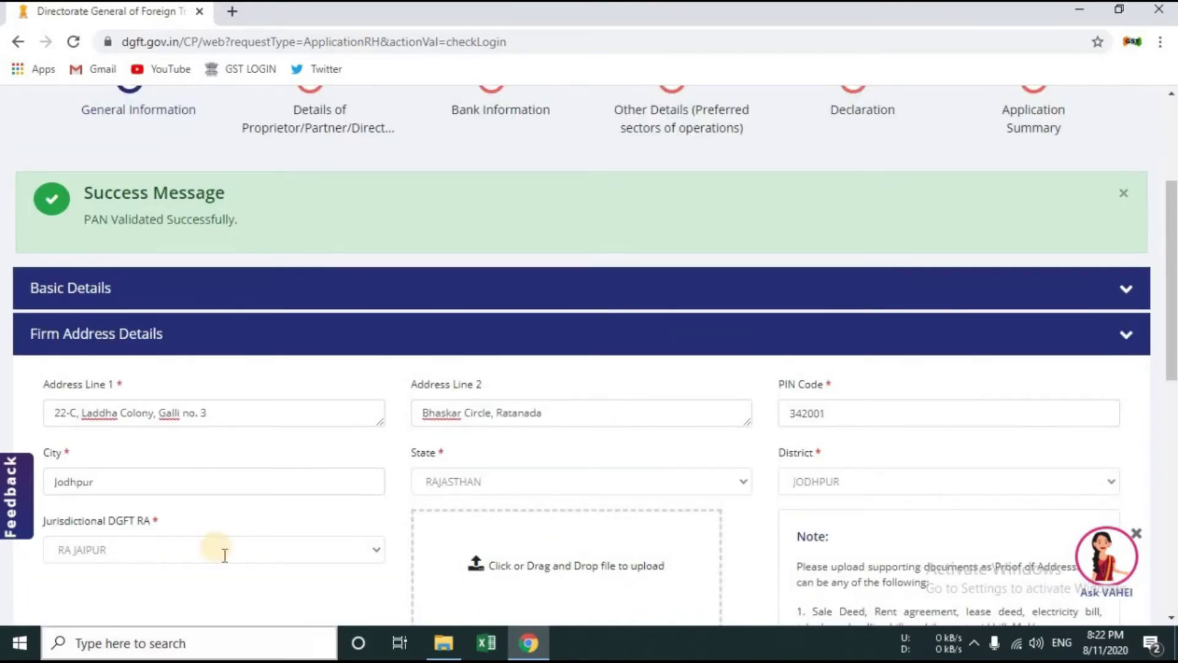
pyautogui.scroll(-8, 369, 469)
# Step: Expand Branch Details and enter the branch's two address lines
pyautogui.click(525, 430)
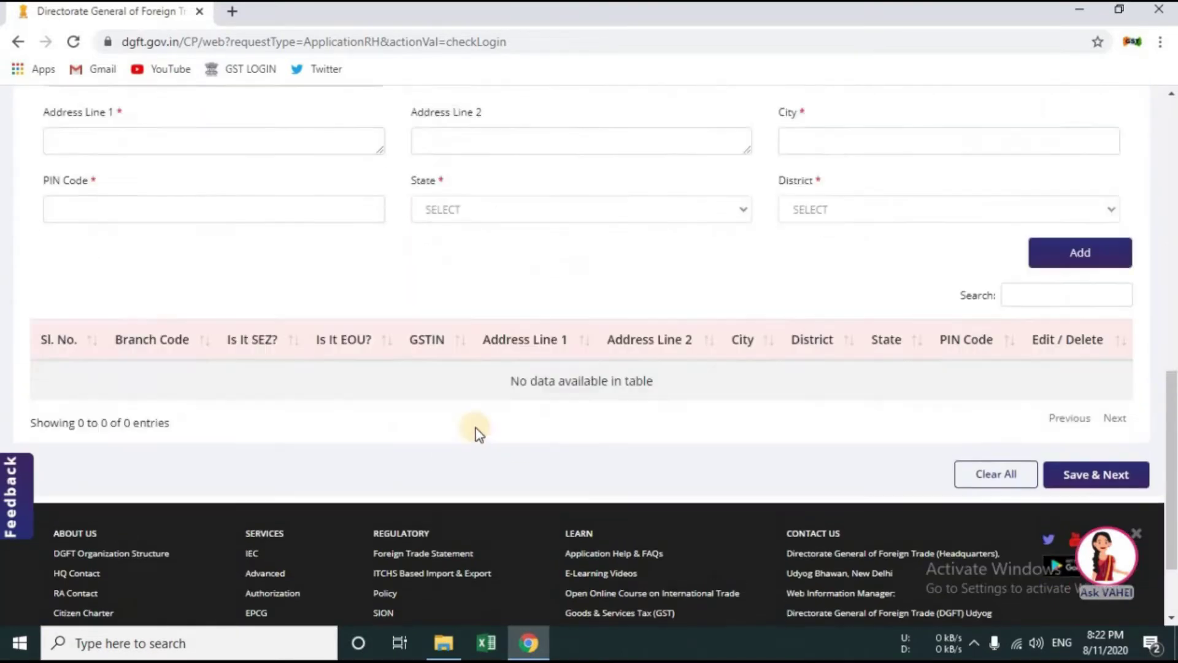
pyautogui.scroll(2, 284, 358)
pyautogui.scroll(1, 285, 359)
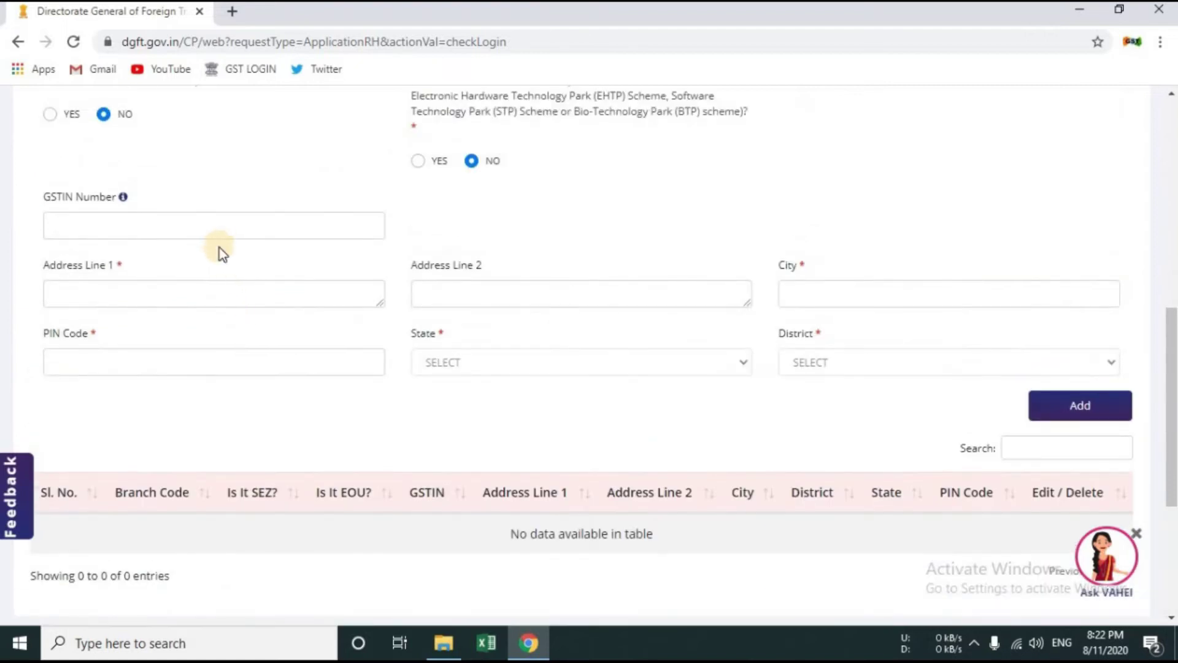
pyautogui.click(219, 289)
pyautogui.press('Tab')
pyautogui.write('Bhaskar Circle')
# Step: Enter city Jodhpur and the branch PIN code, then add branch 1 to the table
pyautogui.press('Tab')
pyautogui.write('Jodhpur')
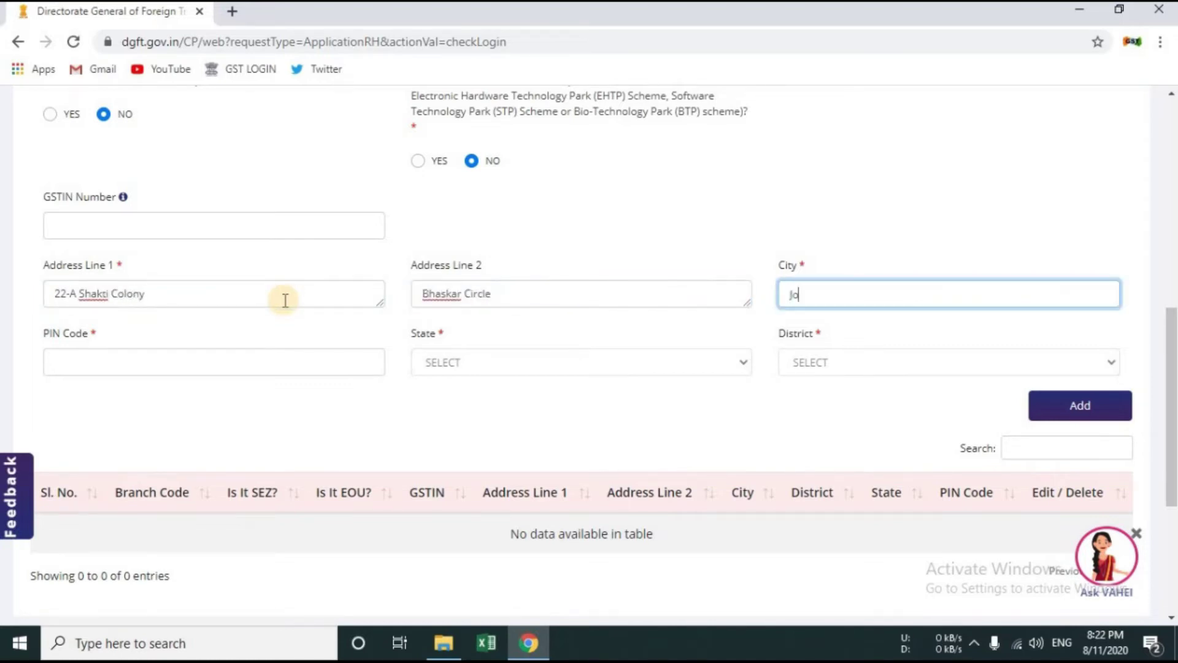
pyautogui.press('Tab')
pyautogui.write('342001')
pyautogui.press('Tab')
pyautogui.press('Tab')
pyautogui.click(1063, 405)
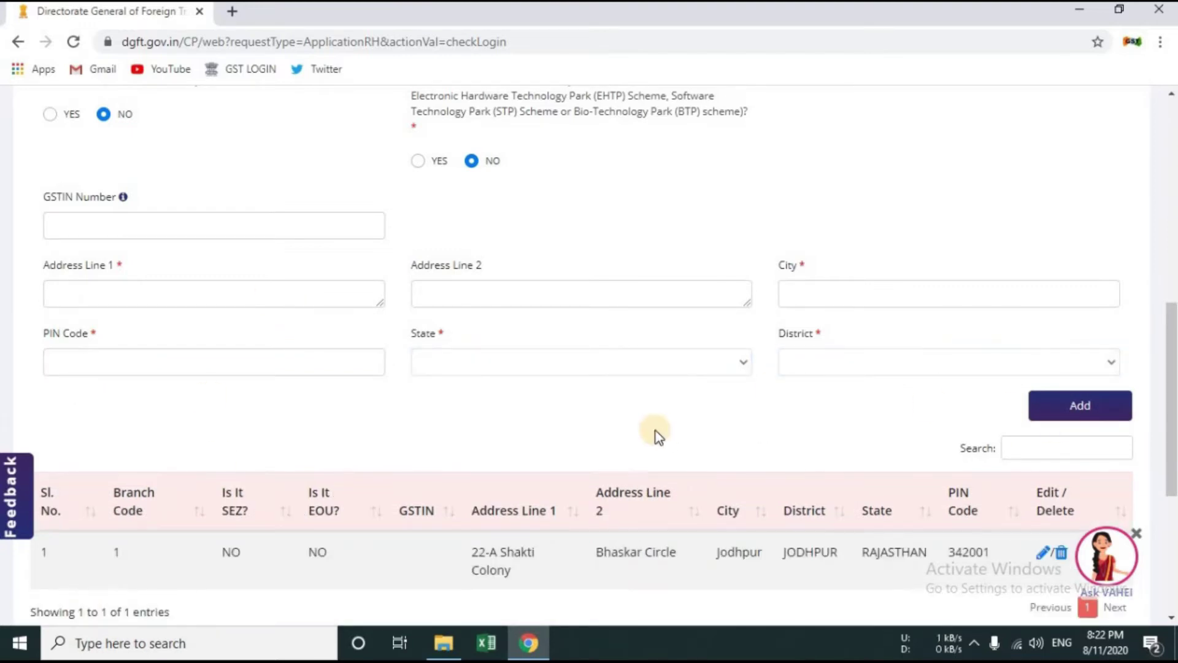
pyautogui.scroll(-2, 705, 463)
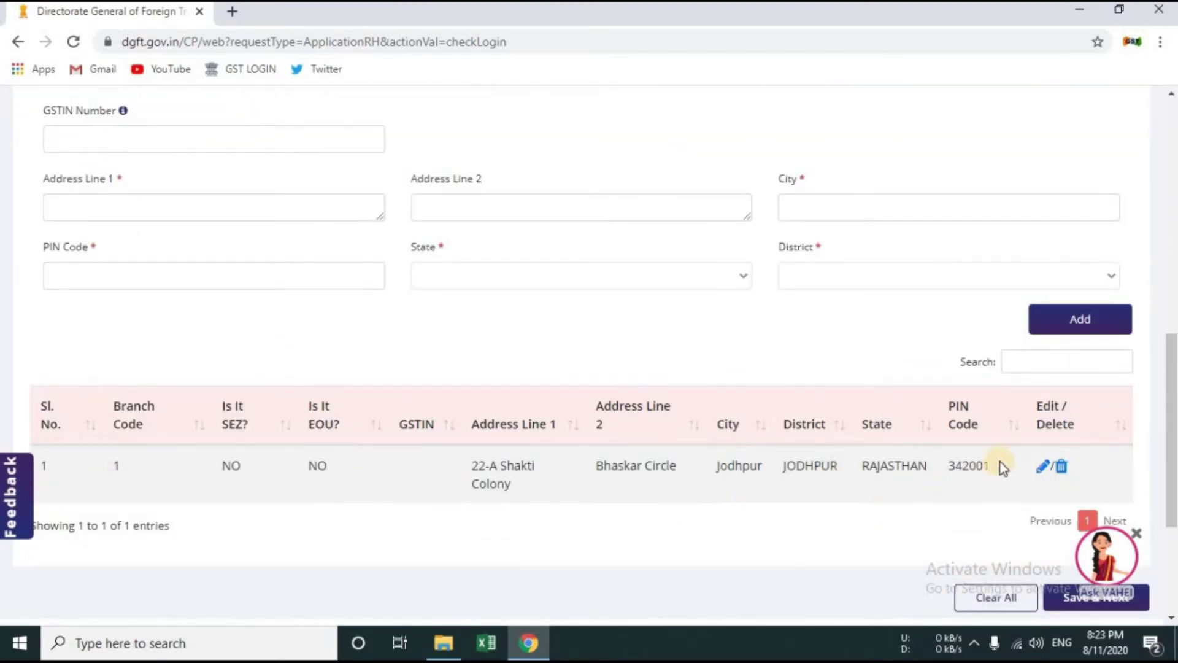
pyautogui.scroll(3, 499, 434)
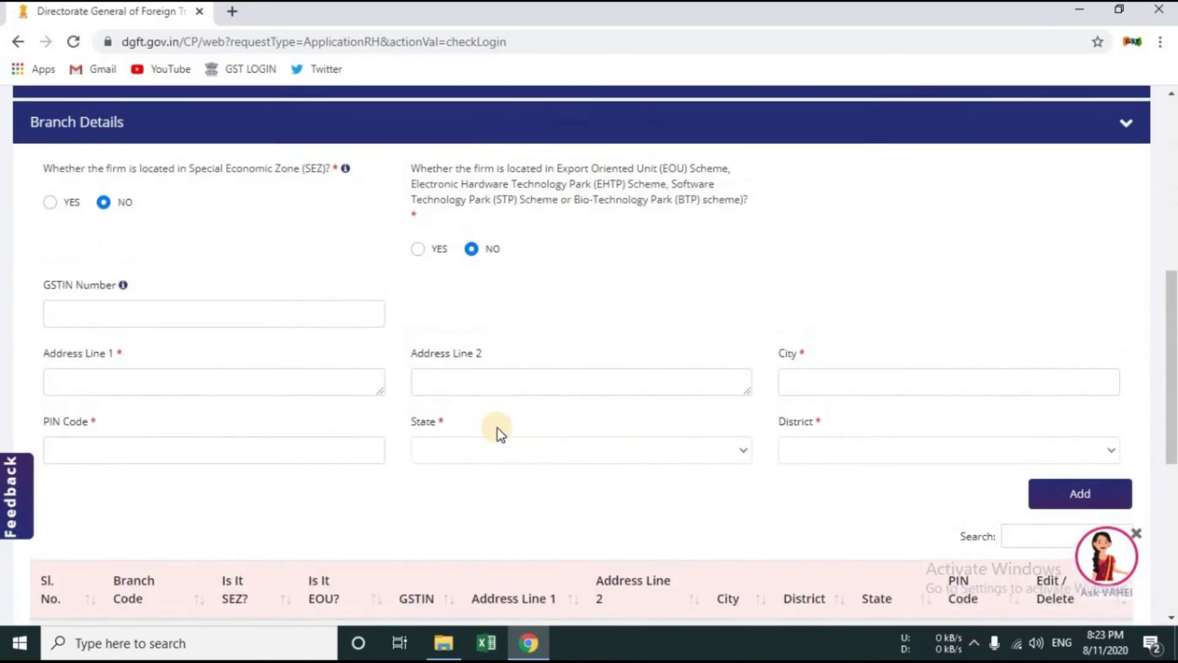
pyautogui.scroll(7, 498, 429)
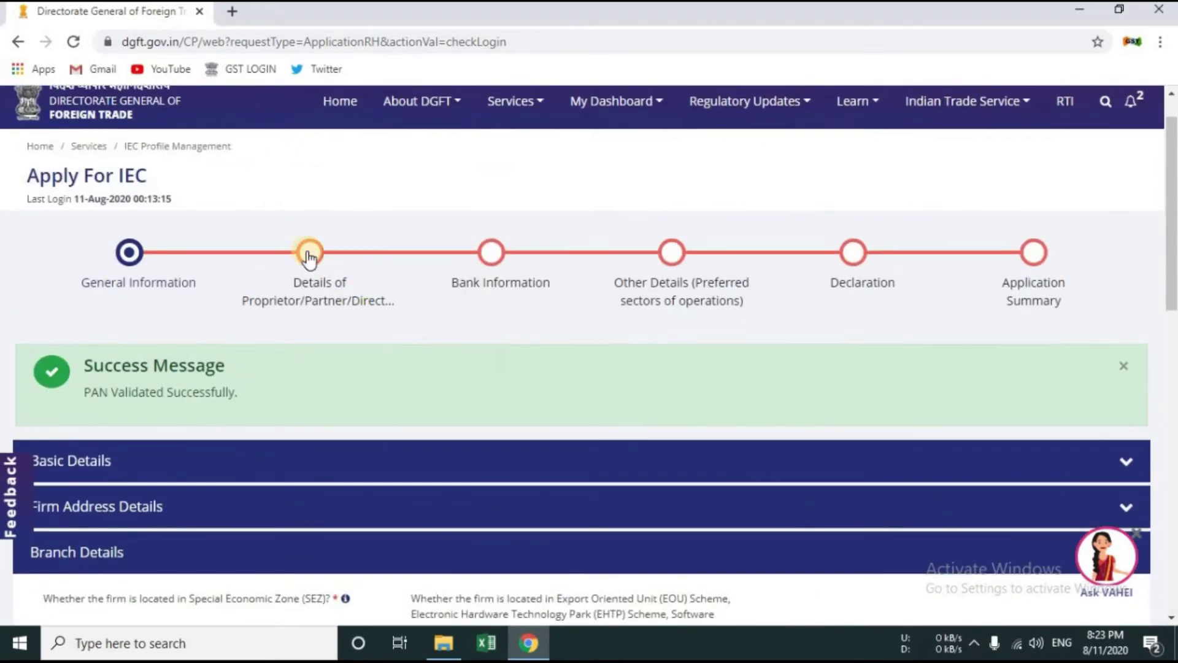
# Step: Save the IEC draft, move to proprietor details, and select the Name as per PAN field
pyautogui.click(309, 253)
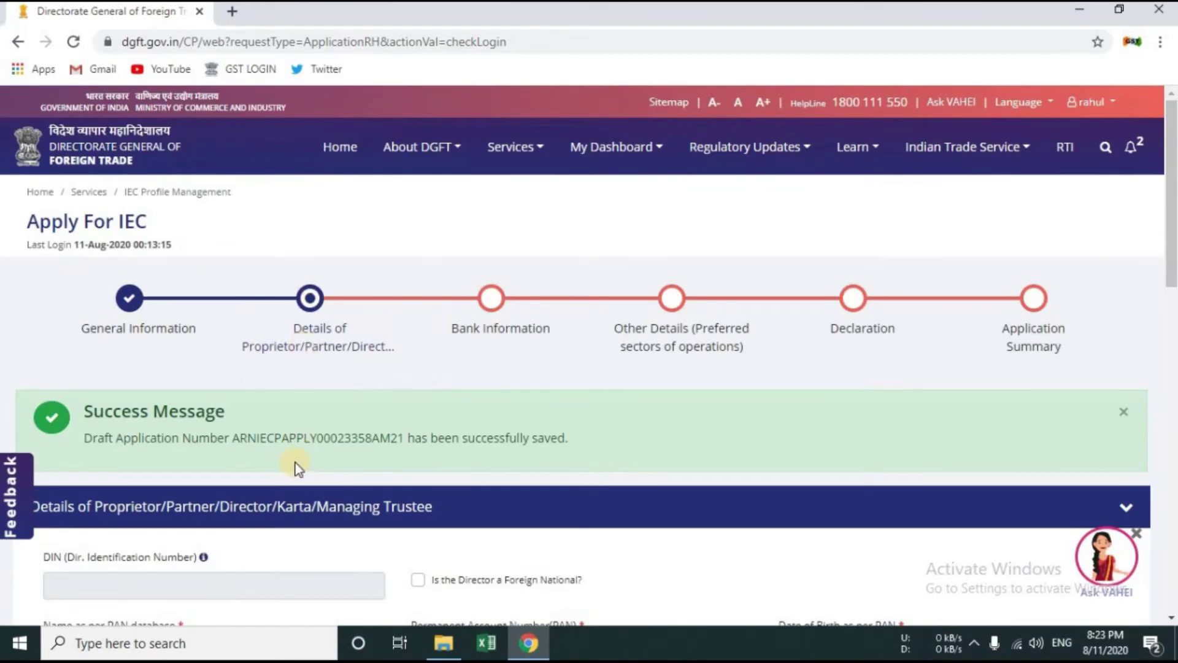
pyautogui.moveTo(85, 452); pyautogui.dragTo(578, 462)
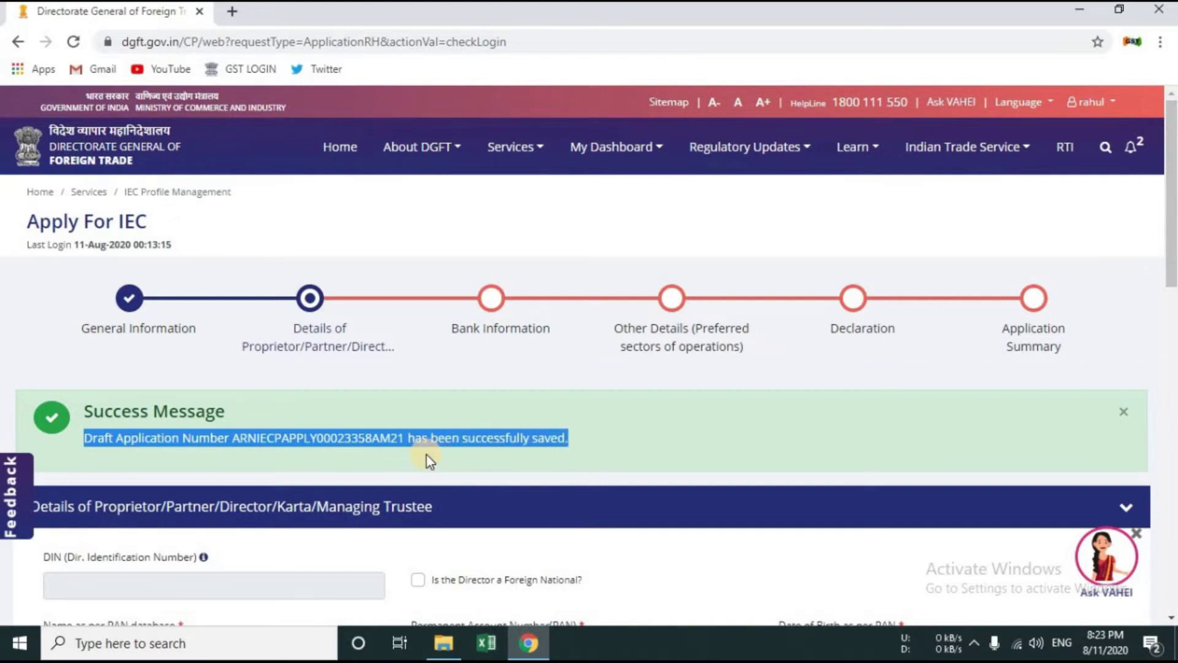
pyautogui.scroll(-4, 365, 399)
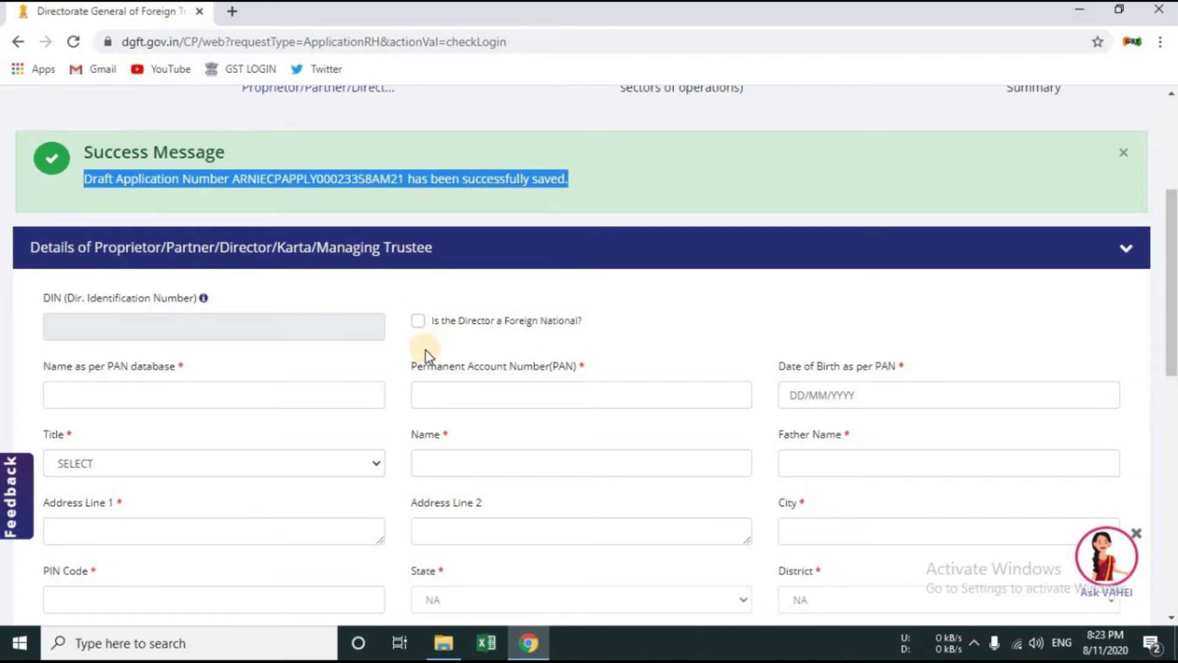
pyautogui.click(126, 395)
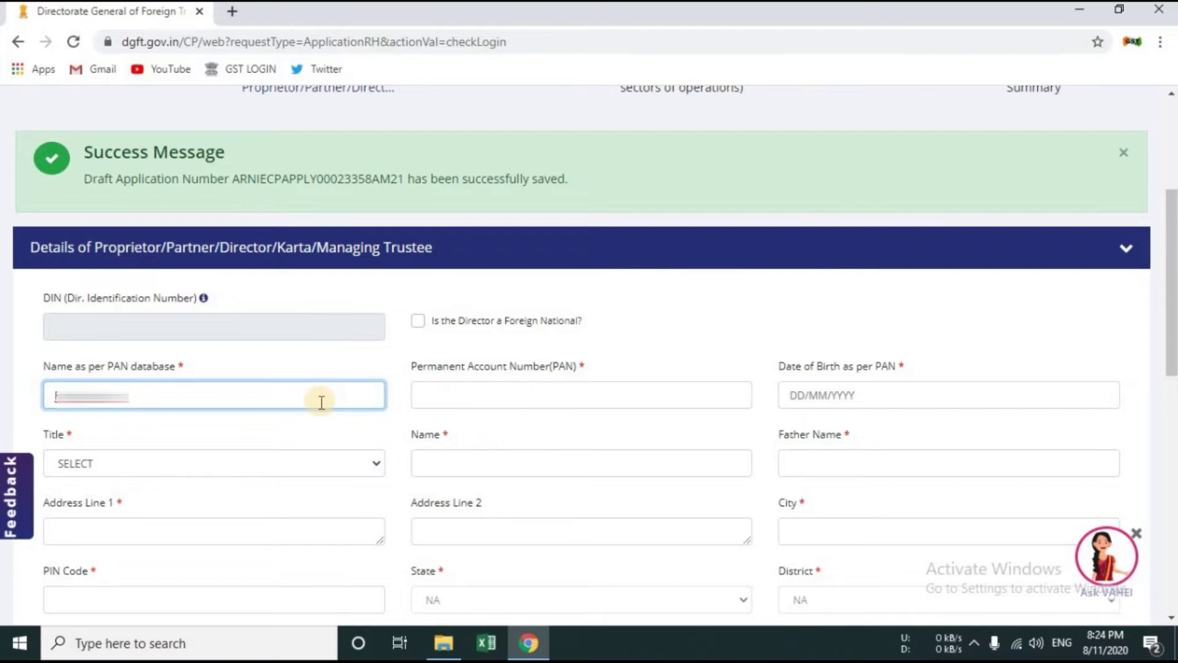
pyautogui.press('Tab')
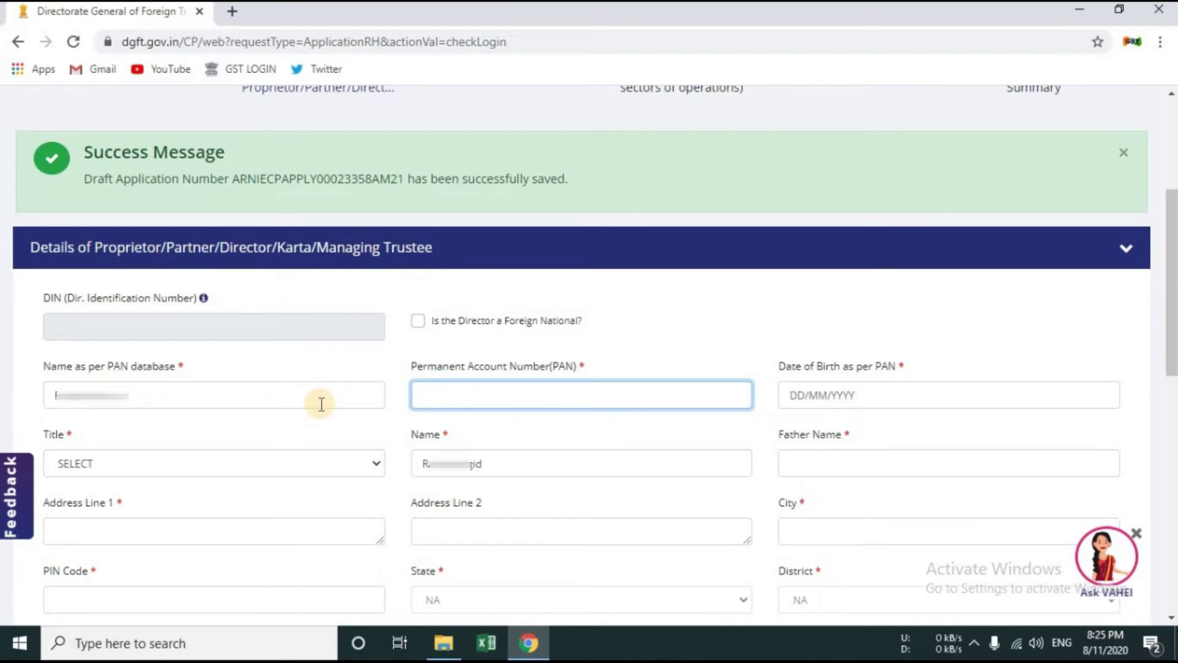
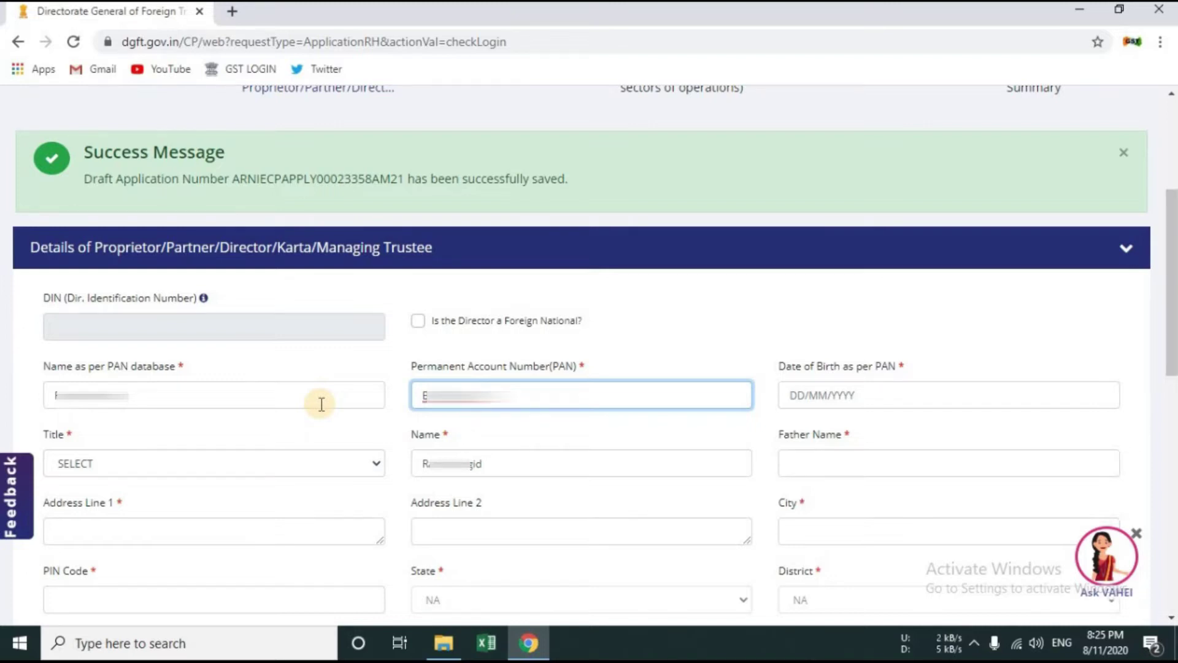
pyautogui.press('Tab')
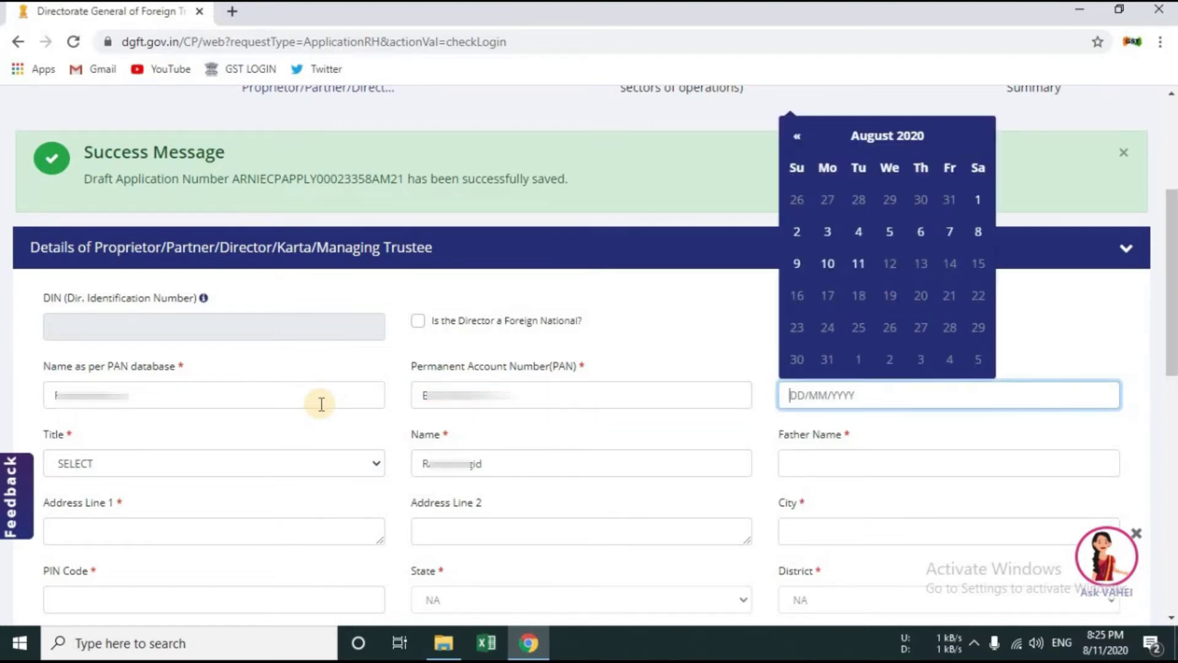
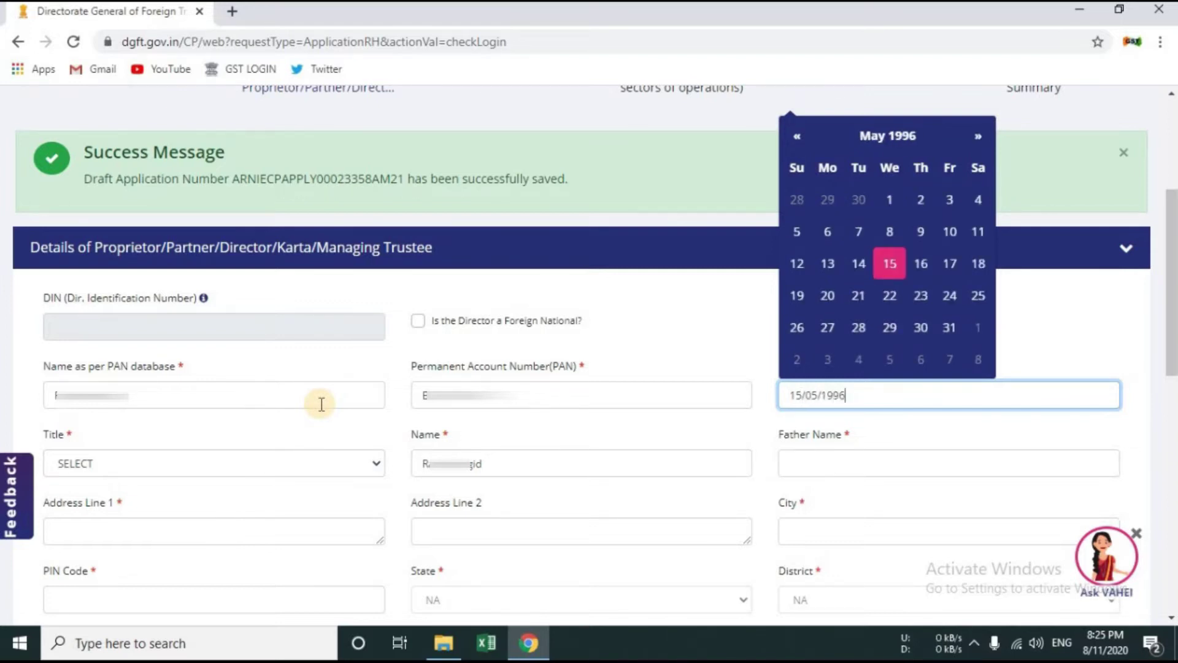
pyautogui.press('Return')
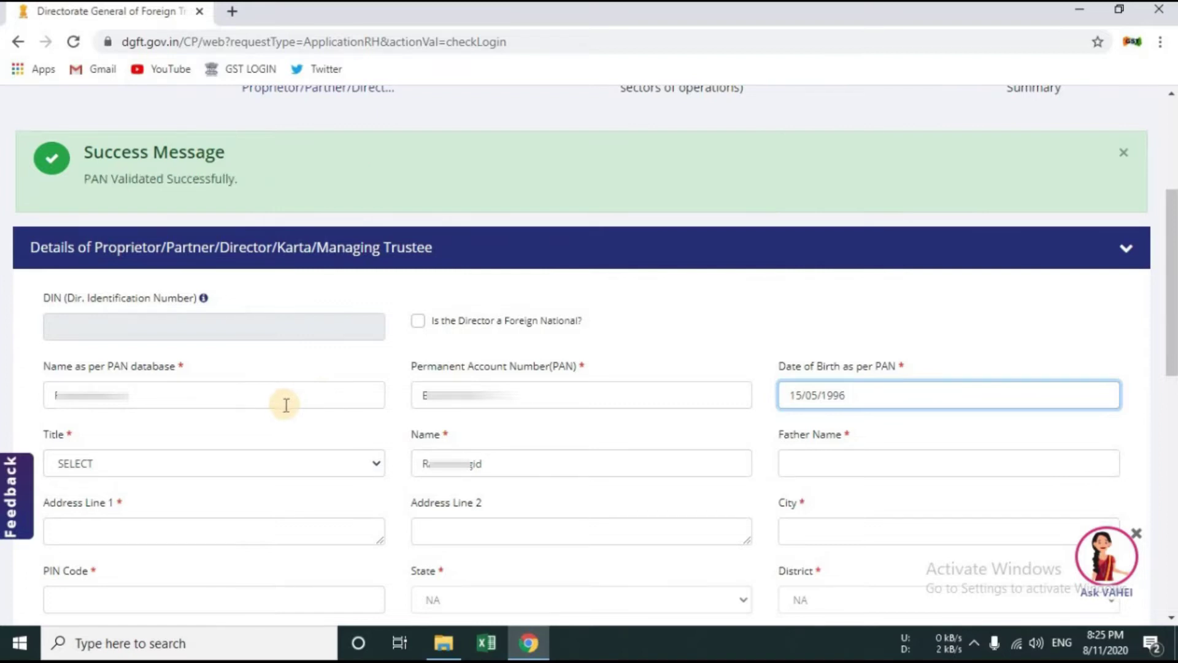
pyautogui.click(150, 467)
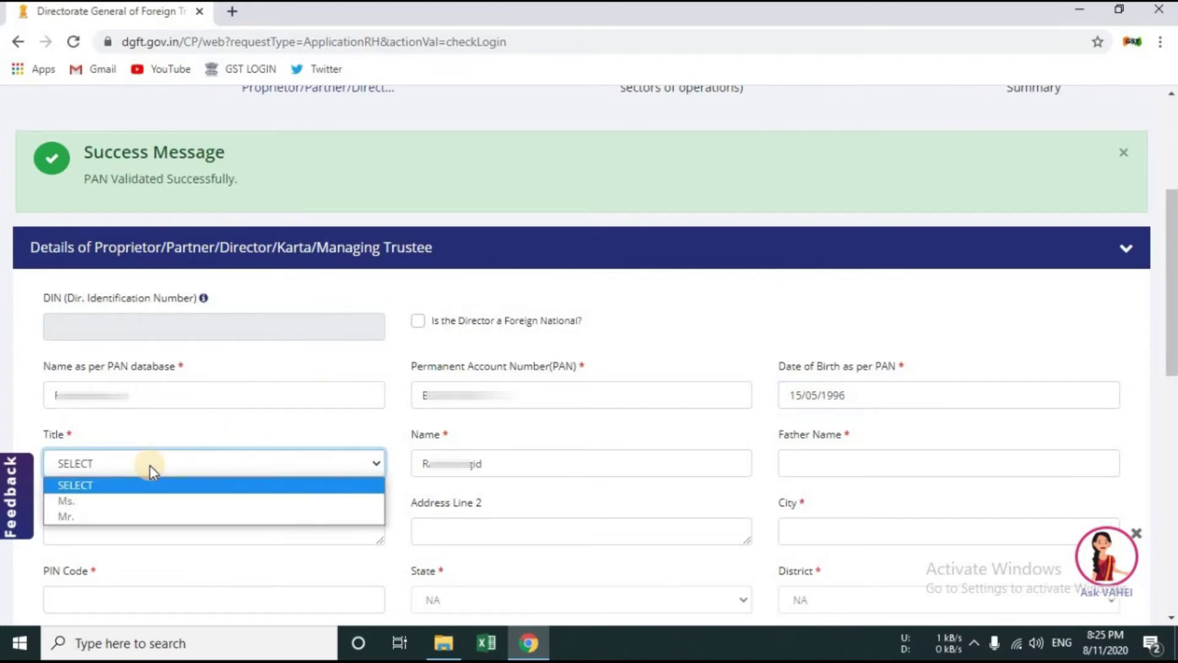
pyautogui.click(159, 520)
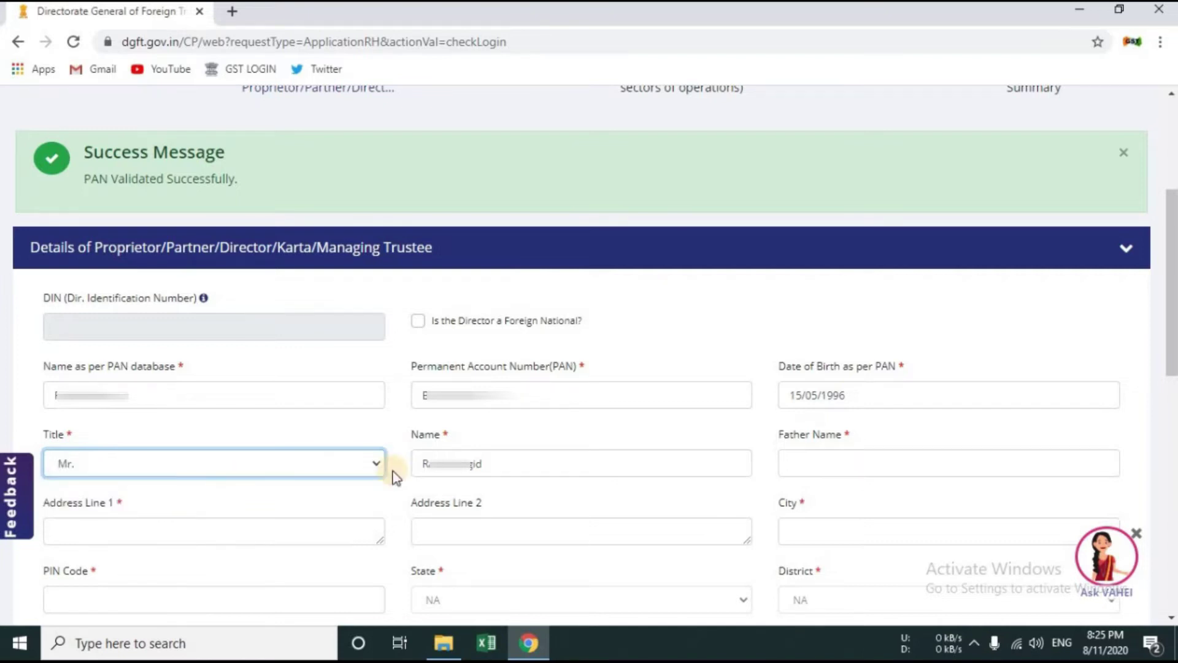
# Step: Fill in the father's name, both address lines and city Jodhpur
pyautogui.click(846, 471)
pyautogui.write('Su')
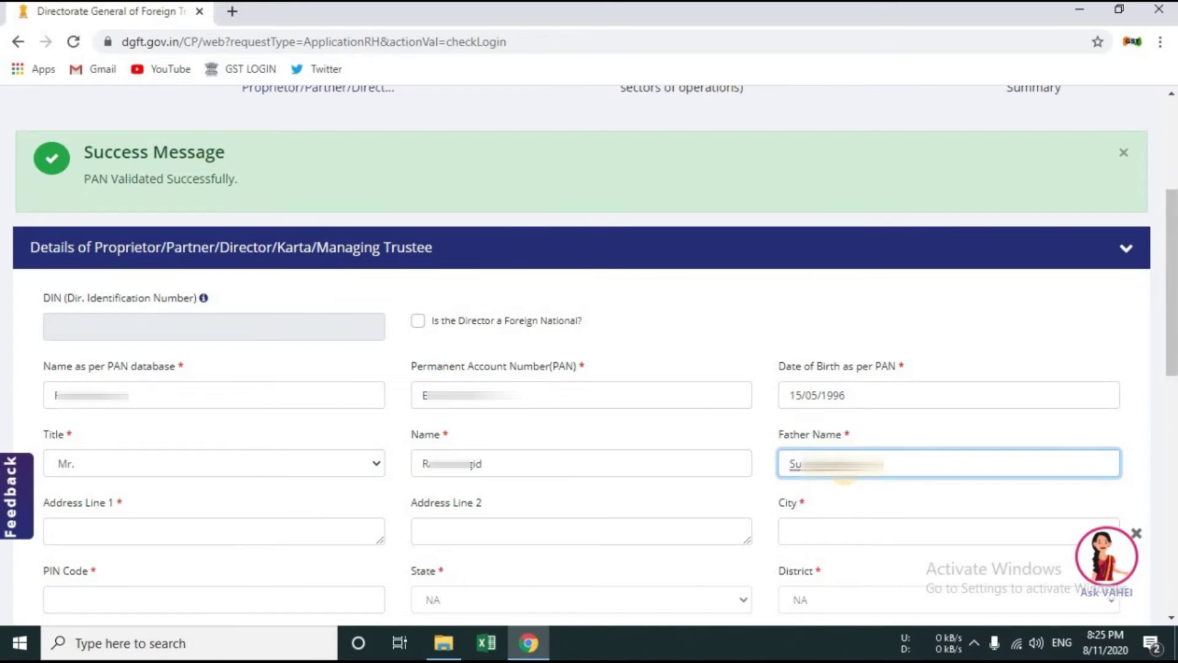
pyautogui.click(229, 532)
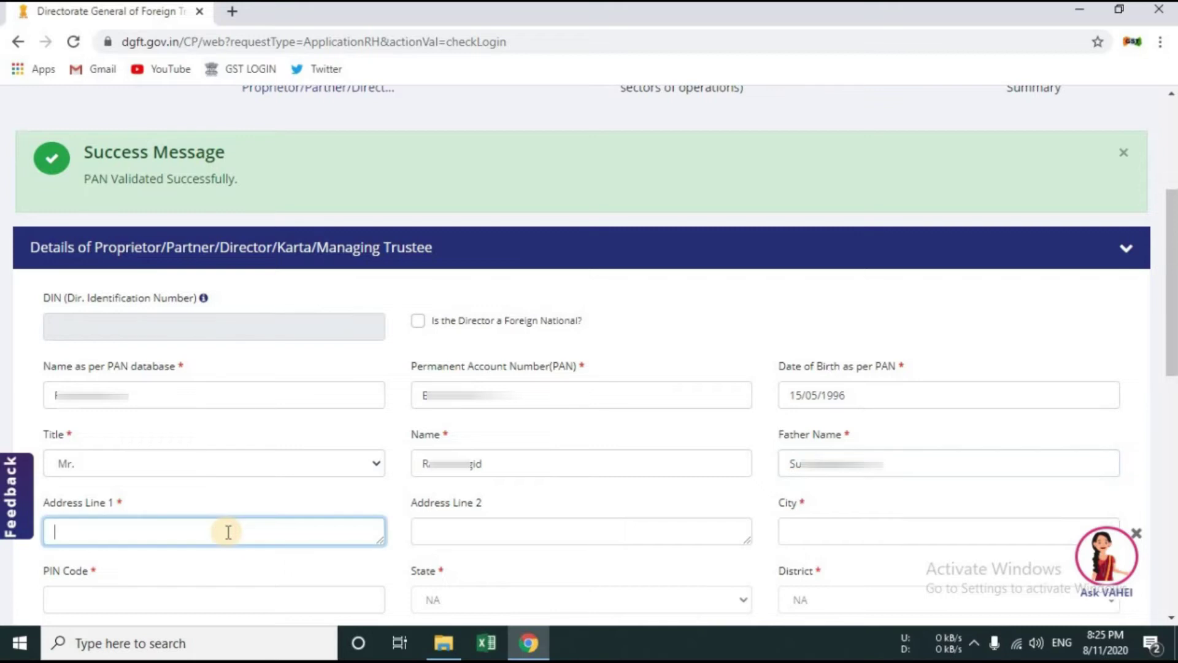
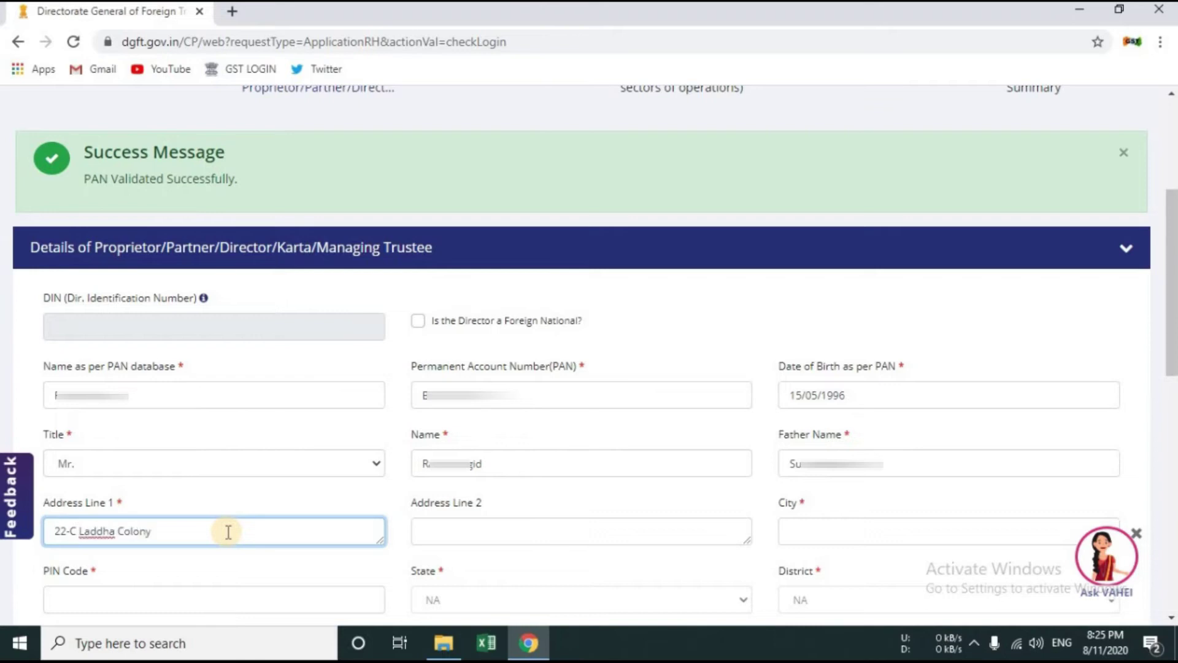
pyautogui.press('Tab')
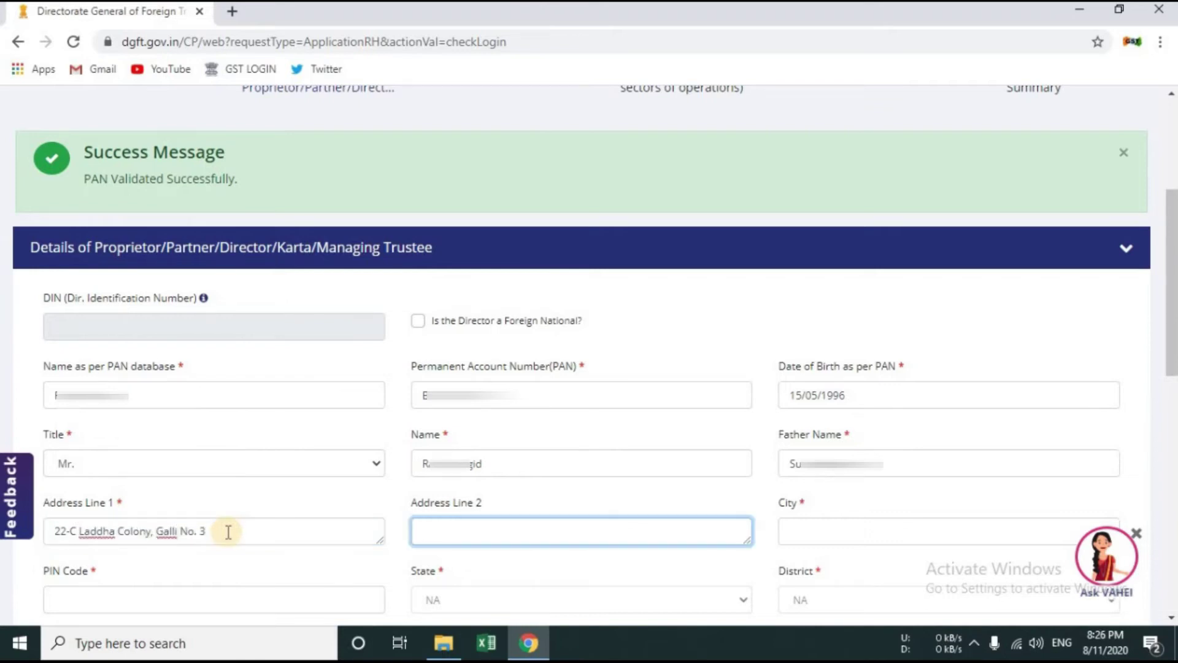
pyautogui.write('Bhaskar Circle, Ratanada')
pyautogui.press('Tab')
pyautogui.write('Jodhpur')
# Step: Enter the proprietor's PIN code and mobile number to complete entry 1
pyautogui.click(189, 595)
pyautogui.write('342001')
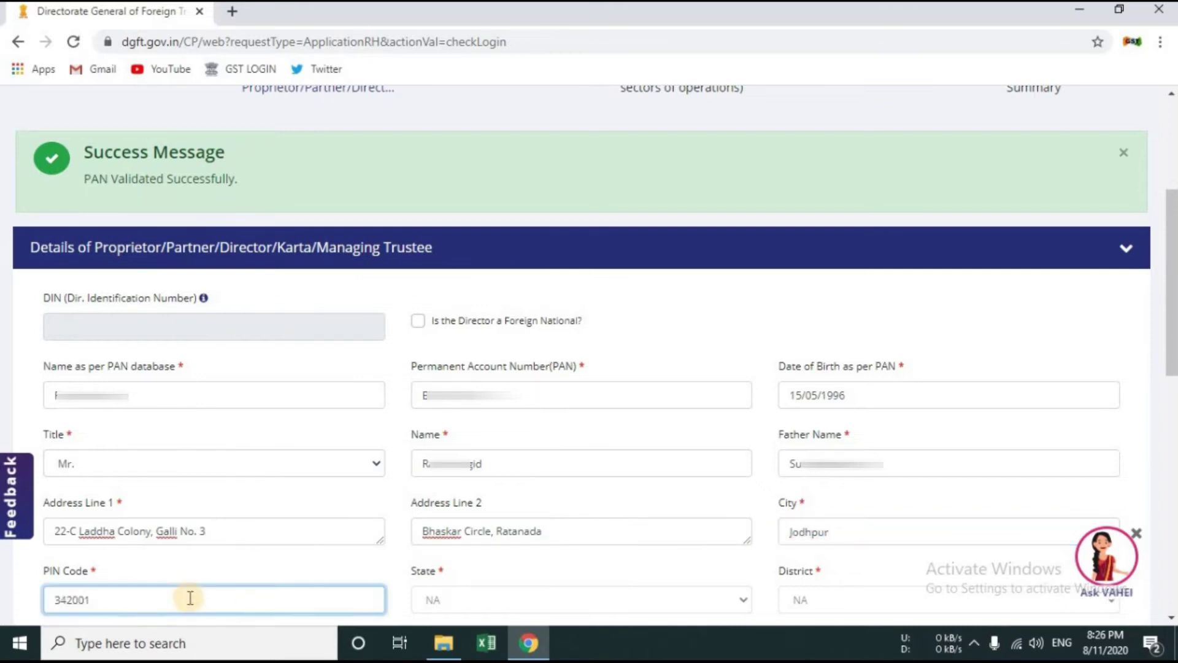
pyautogui.scroll(-4, 218, 368)
pyautogui.write('342001')
pyautogui.click(213, 404)
pyautogui.write('83')
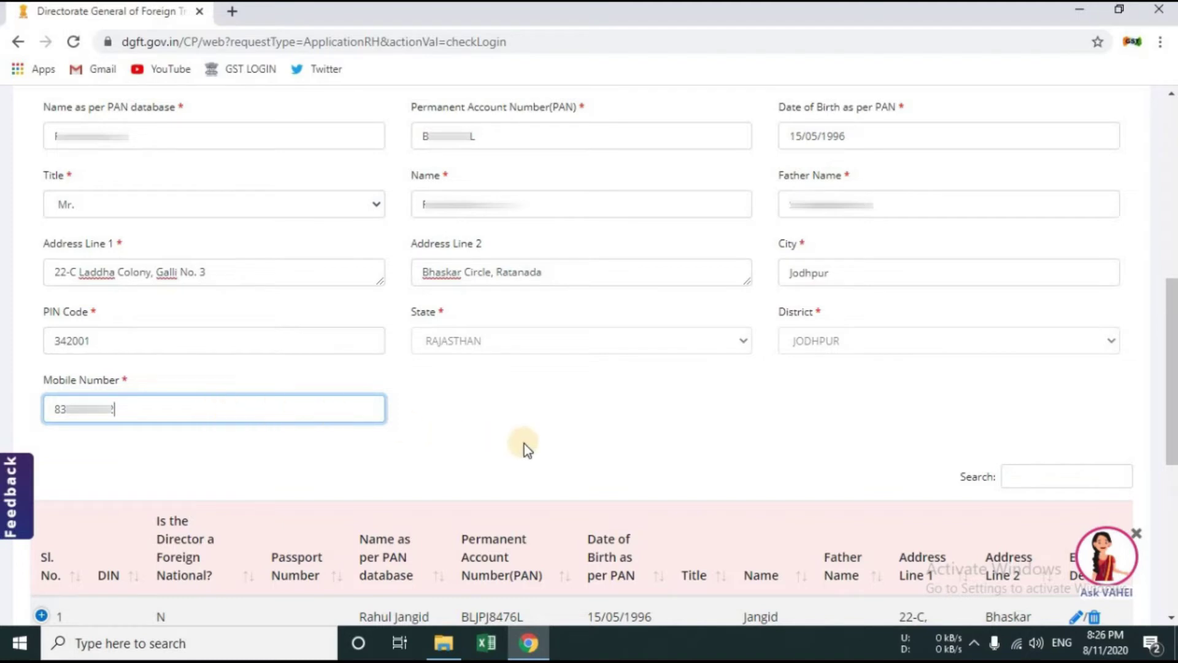
pyautogui.click(234, 472)
pyautogui.scroll(-4, 275, 485)
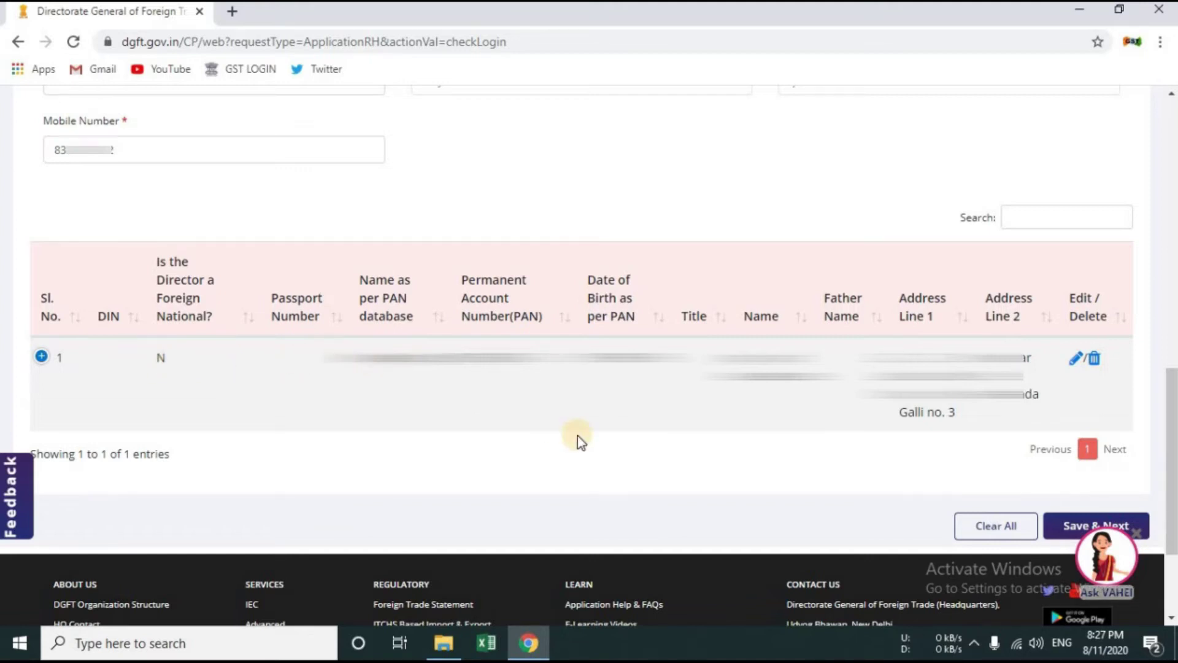
pyautogui.scroll(-1, 195, 301)
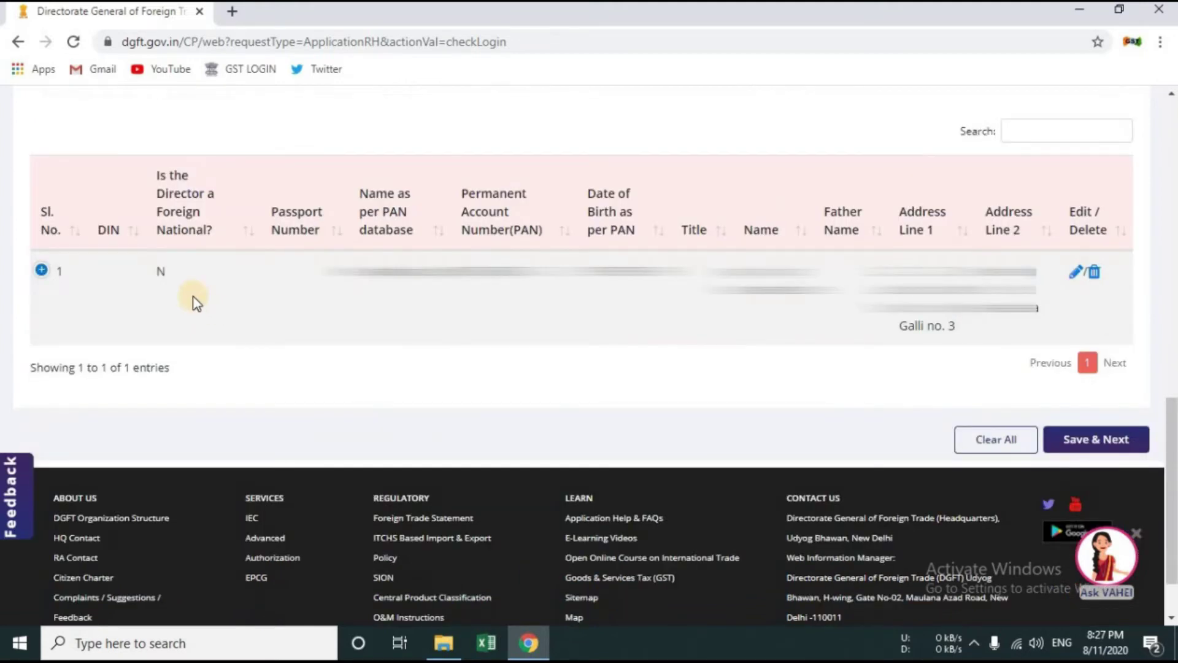
# Step: Save the proprietor details, then enter the bank account number and holder name Jangid Associates
pyautogui.click(1102, 440)
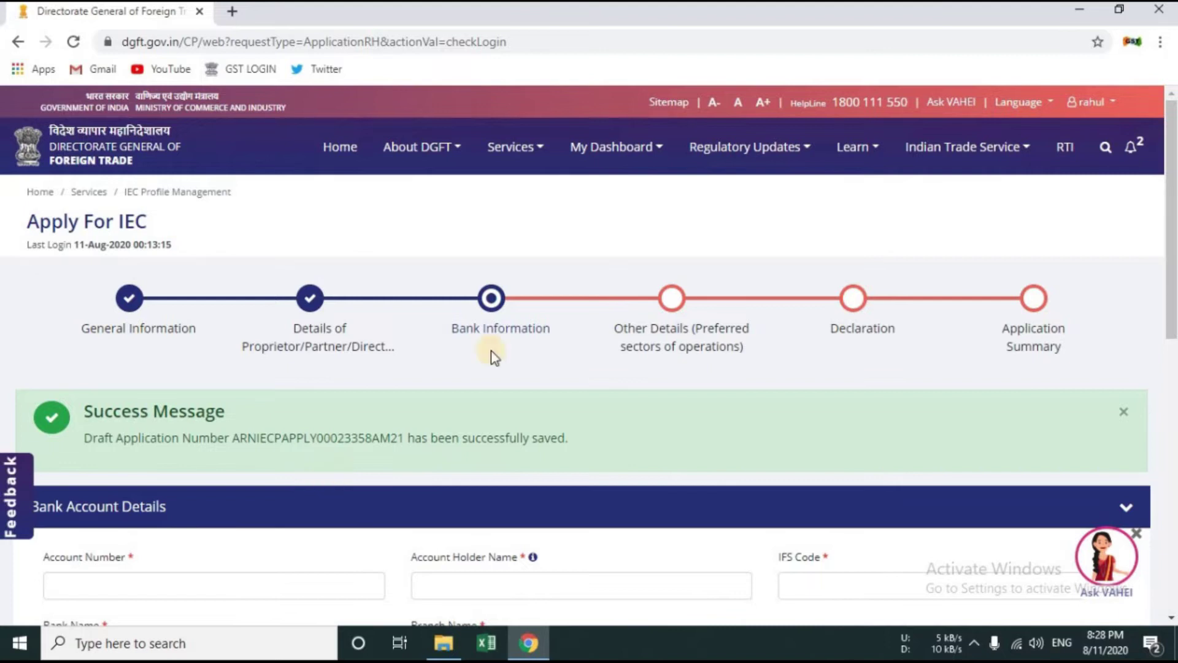
pyautogui.scroll(-5, 491, 351)
pyautogui.click(173, 243)
pyautogui.write('05')
pyautogui.write('71')
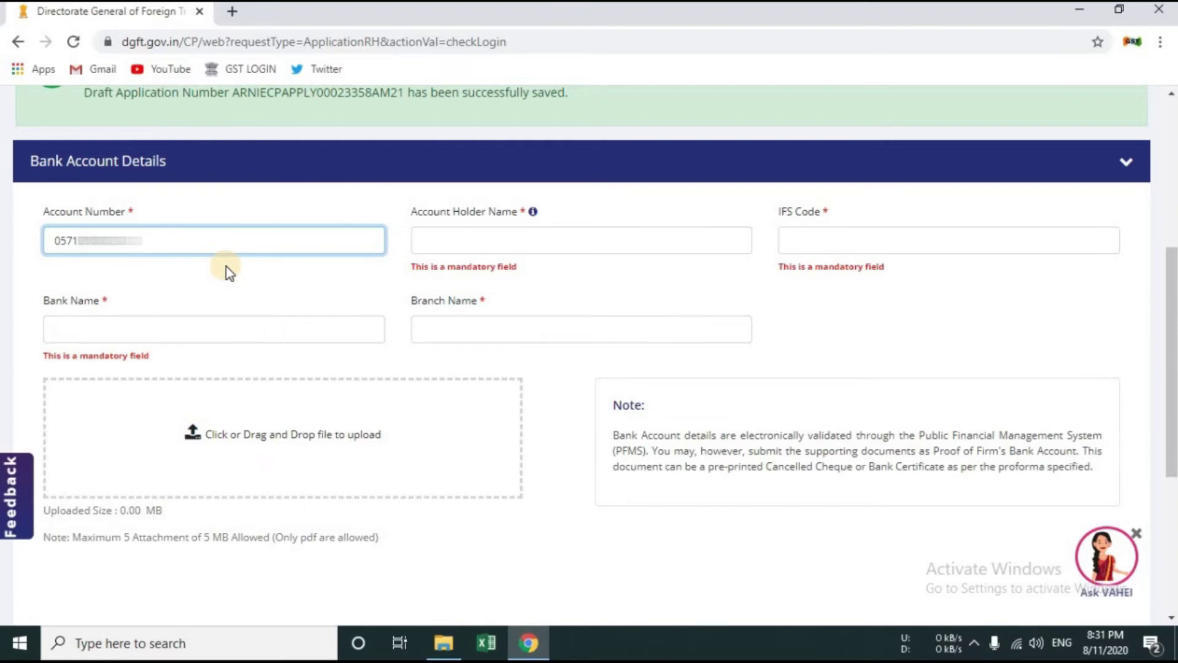
pyautogui.press('Tab')
pyautogui.write('Jan')
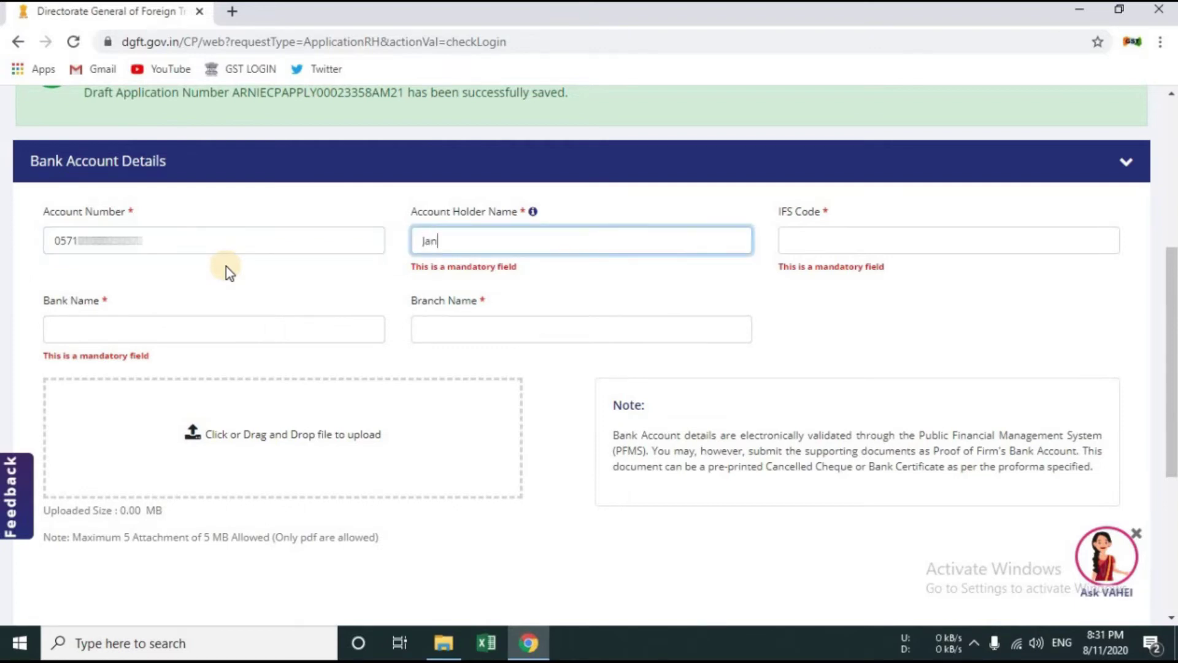
pyautogui.write('gid Associates')
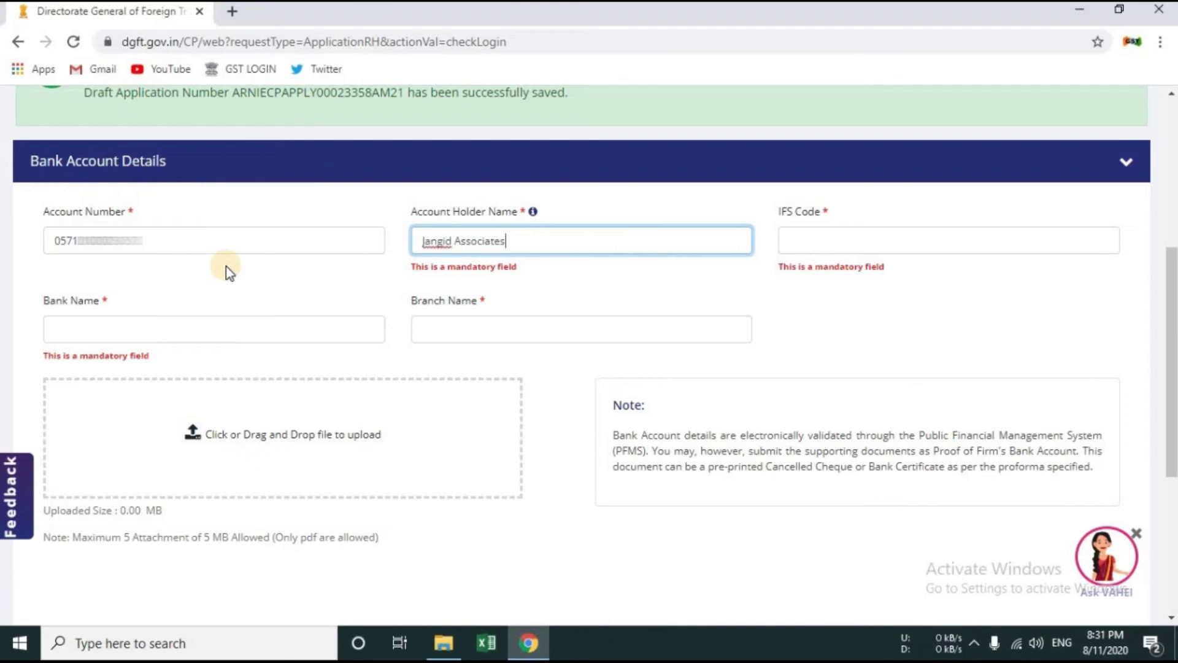
pyautogui.press('Tab')
# Step: Enter IFS code BARB0XH and branch Chopasani Road, then choose a proof document to upload
pyautogui.write('ba')
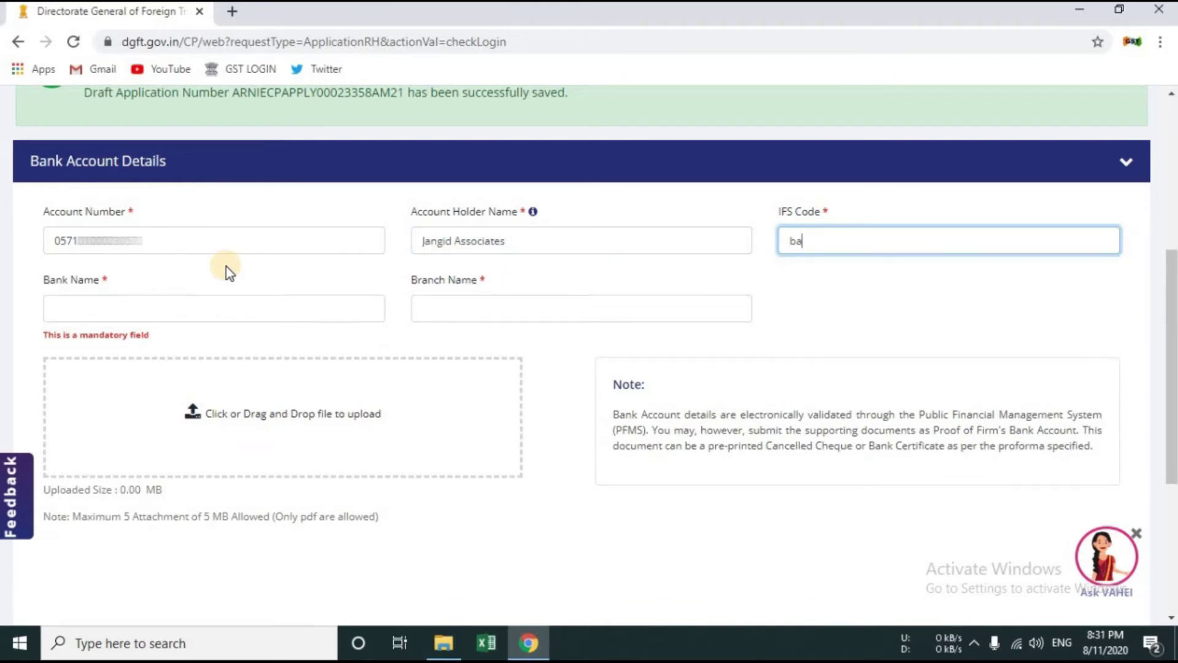
pyautogui.press('BackSpace')
pyautogui.press('BackSpace')
pyautogui.write('BARB0')
pyautogui.write('XH')
pyautogui.press('Tab')
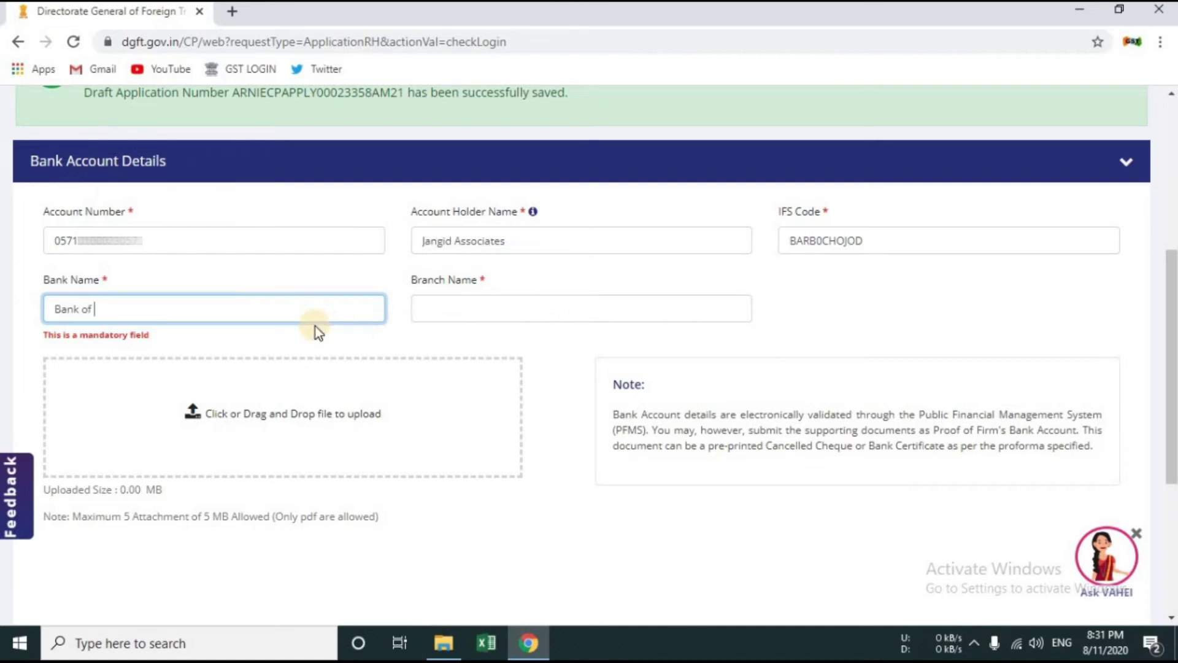
pyautogui.press('Tab')
pyautogui.write('Chopasani Road')
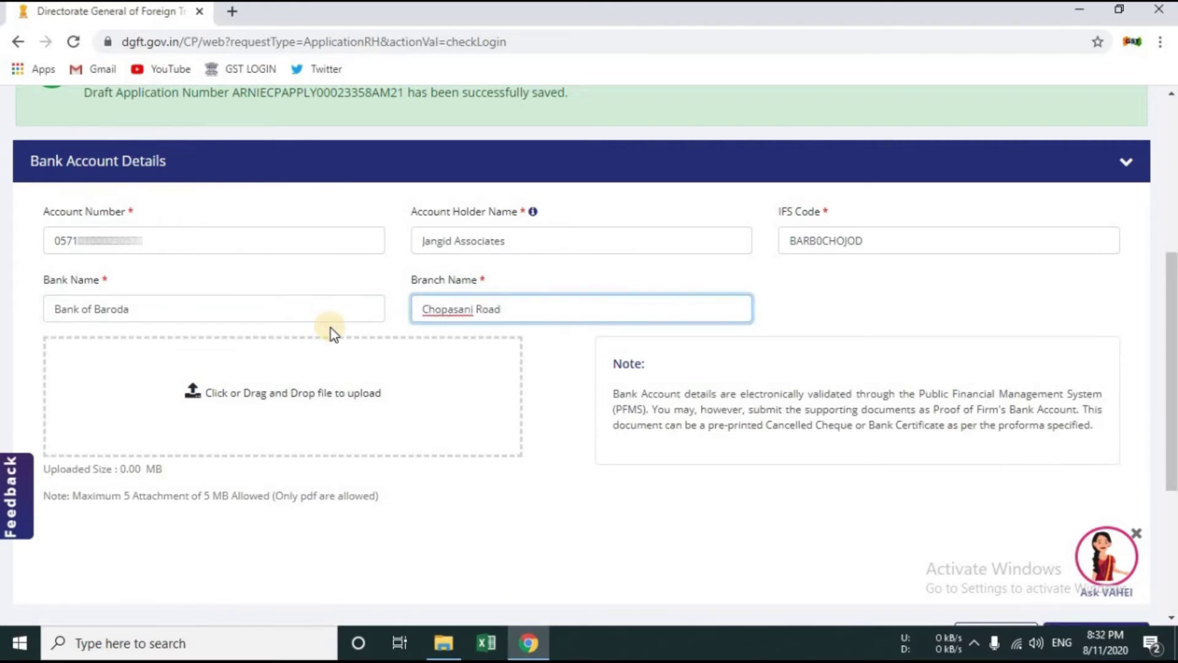
pyautogui.click(330, 329)
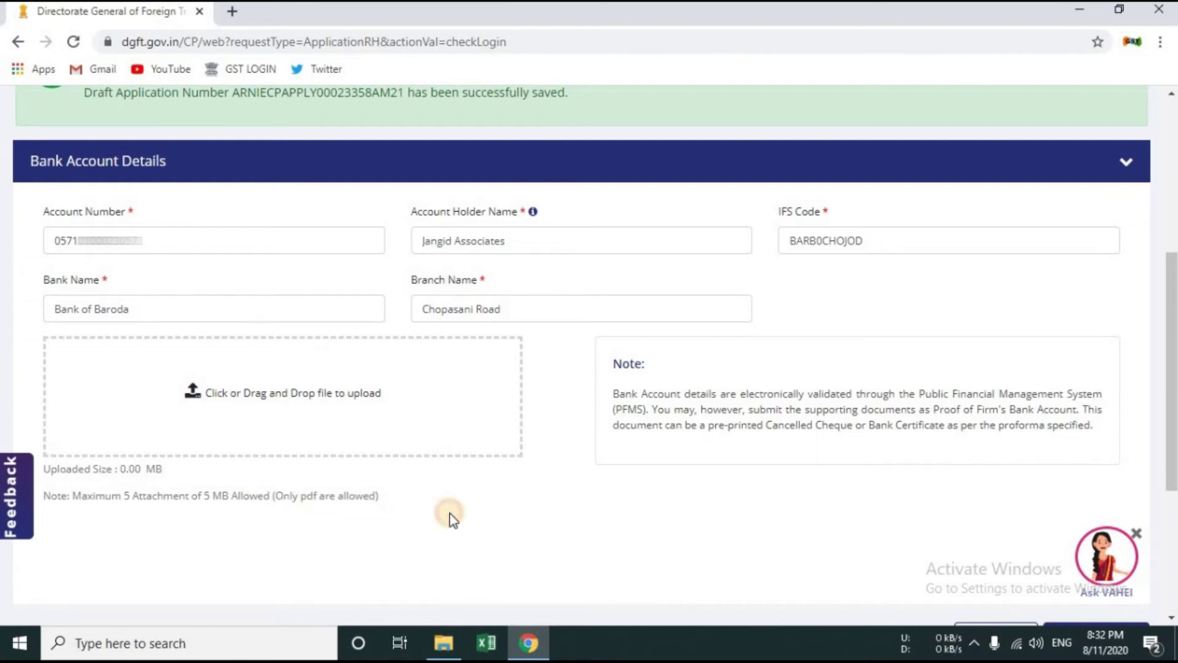
pyautogui.click(380, 426)
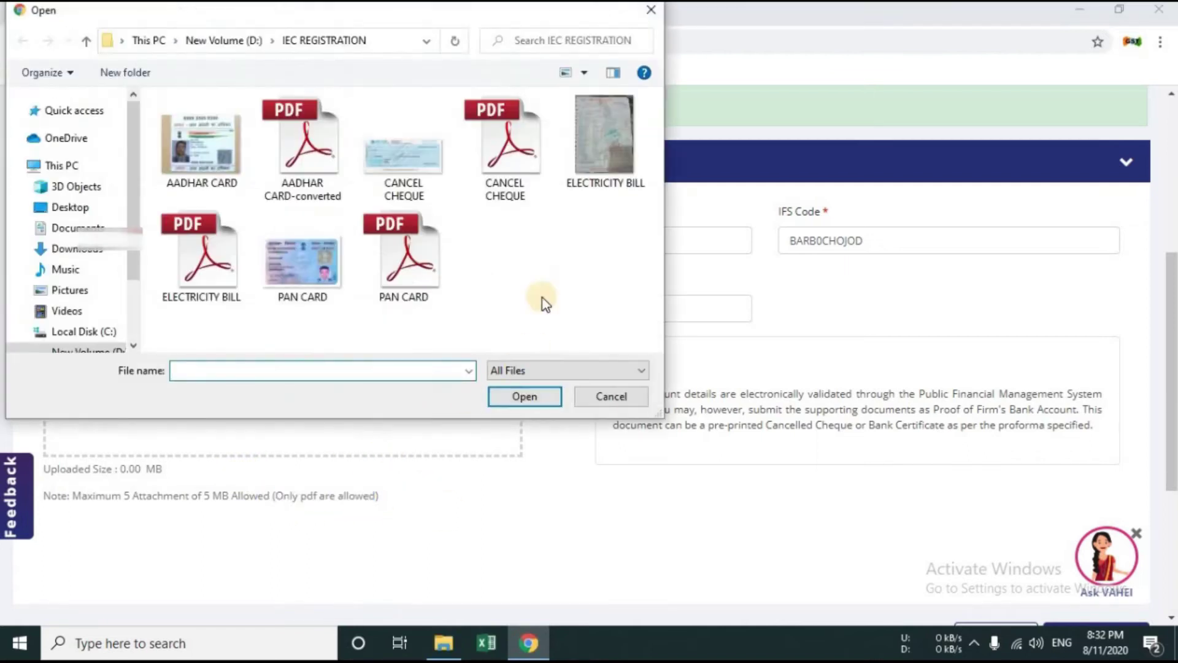
# Step: Attach CANCEL CHEQUE.pdf as bank proof and save the Bank Information step
pyautogui.click(509, 166)
pyautogui.click(523, 397)
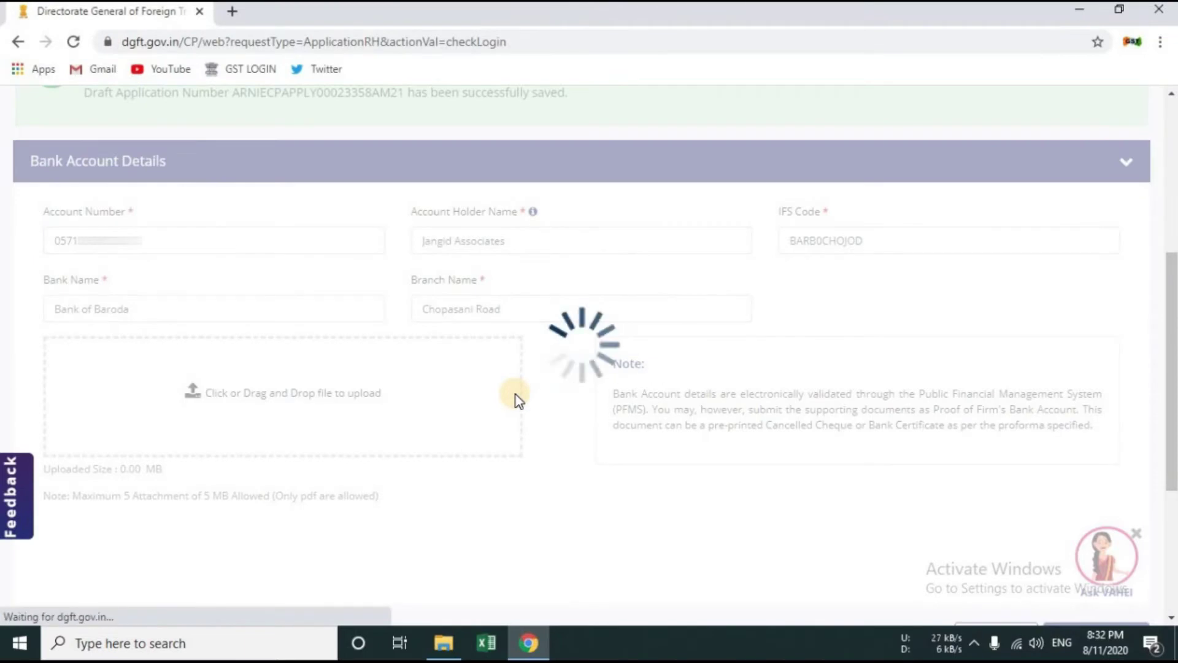
pyautogui.scroll(-1, 376, 448)
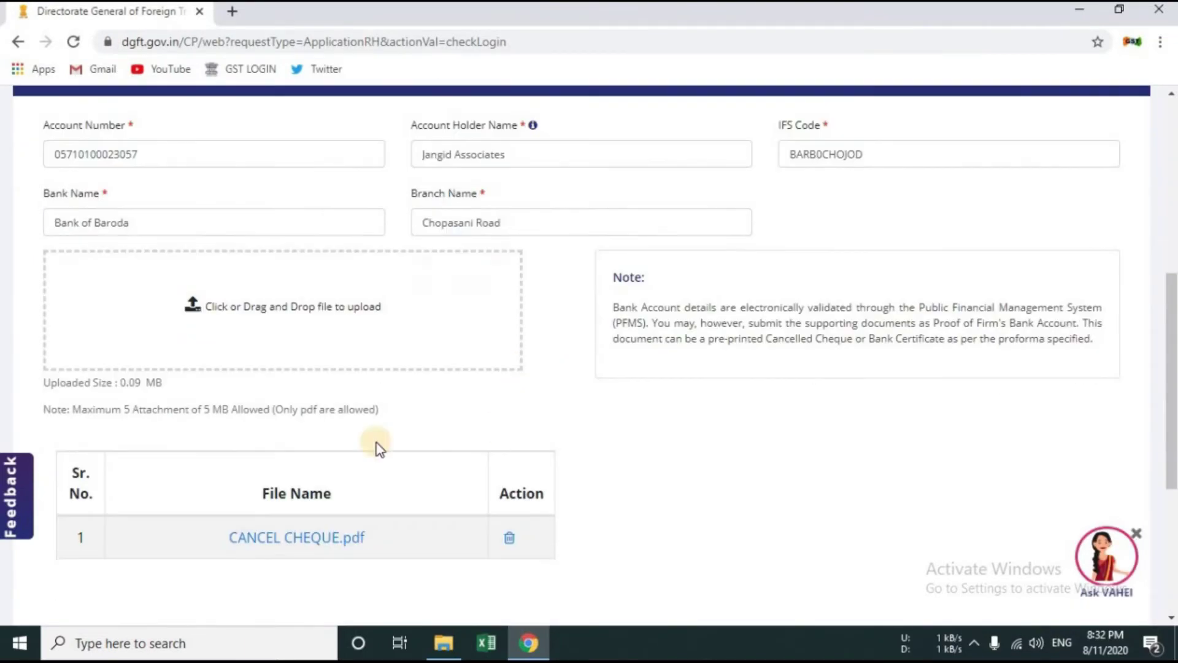
pyautogui.scroll(-4, 755, 461)
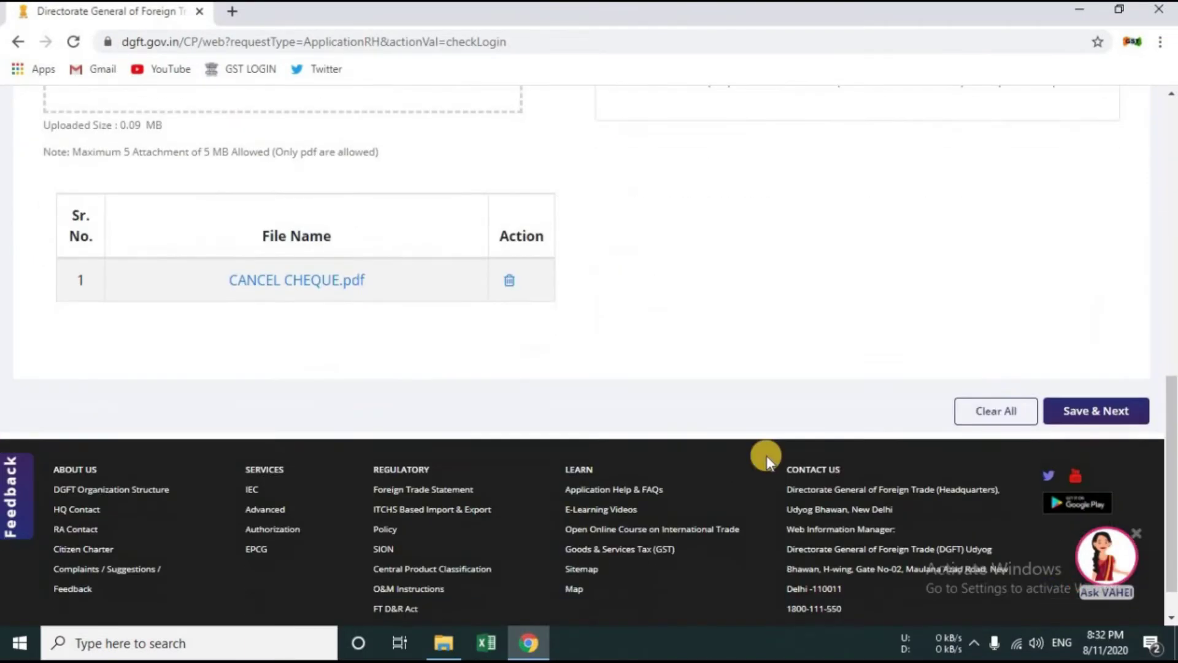
pyautogui.click(1096, 411)
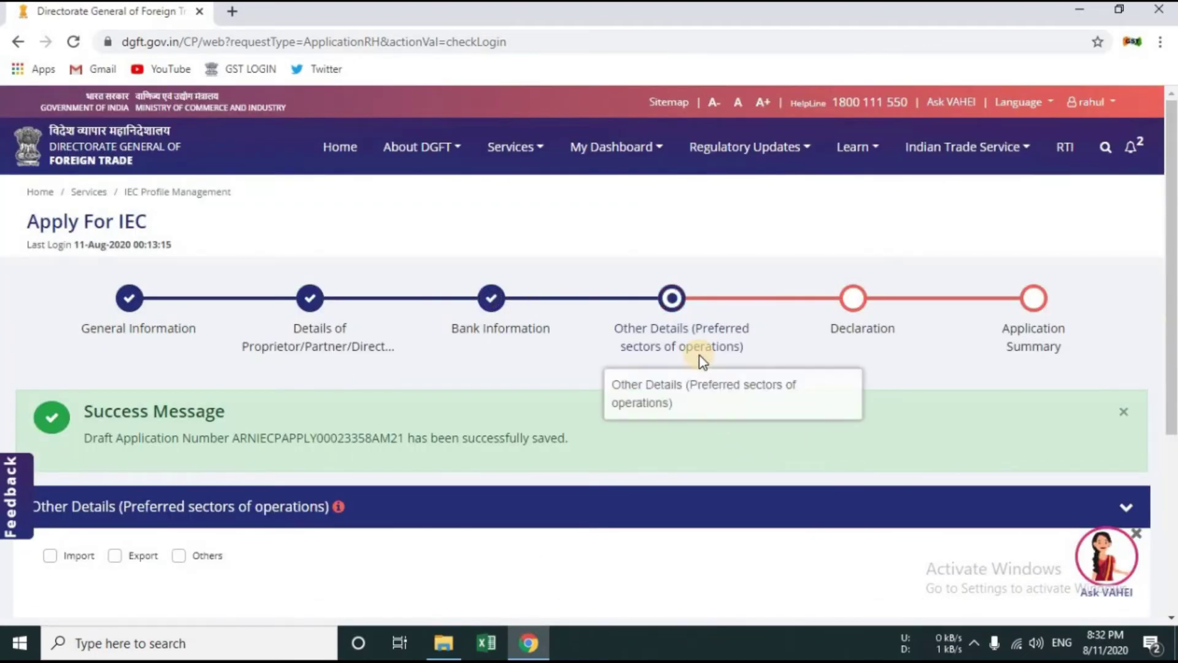
# Step: Tick Import and Export as preferred sectors of operation, plus Others
pyautogui.scroll(-3, 700, 363)
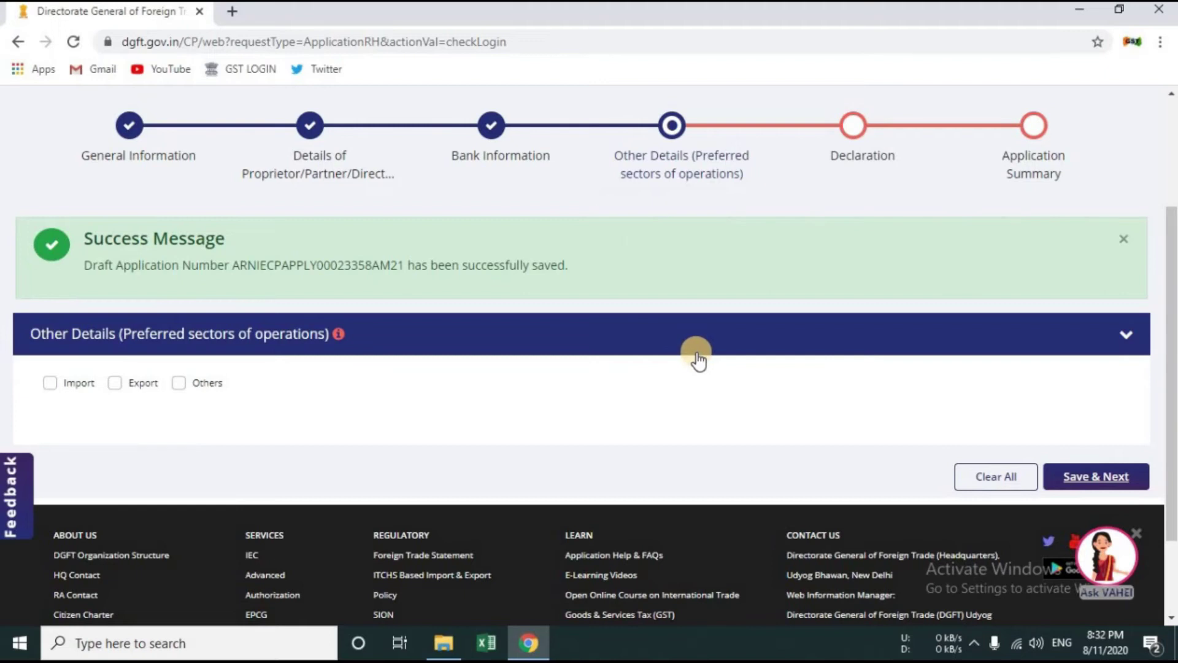
pyautogui.click(72, 380)
pyautogui.scroll(-1, 119, 397)
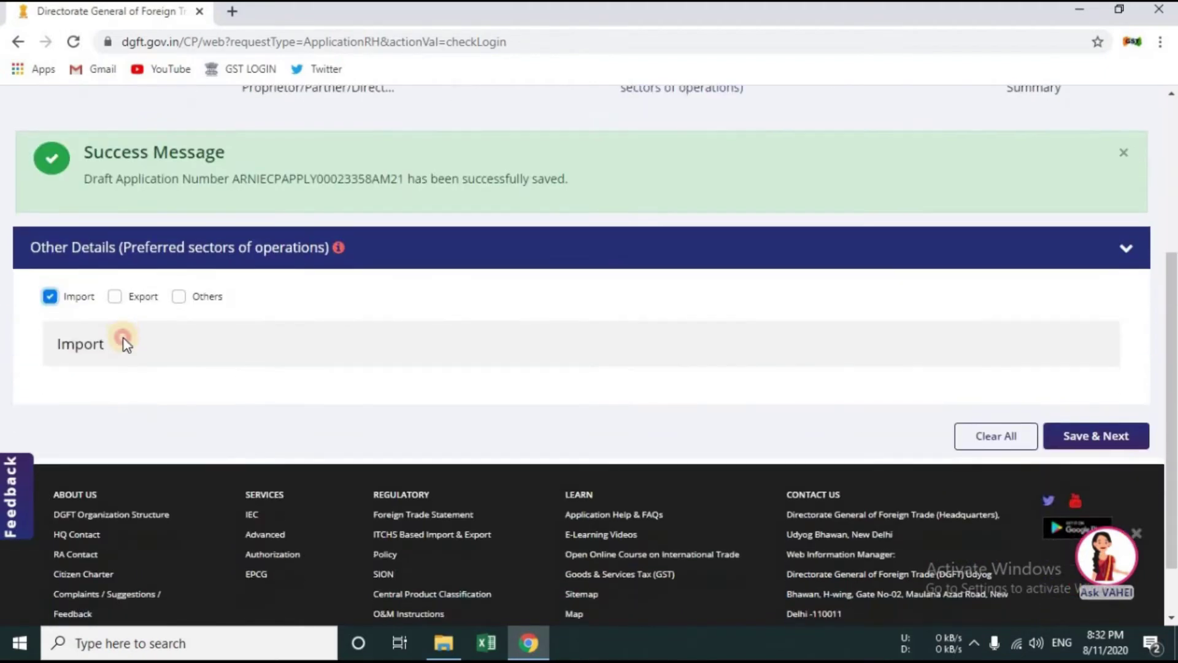
pyautogui.click(79, 286)
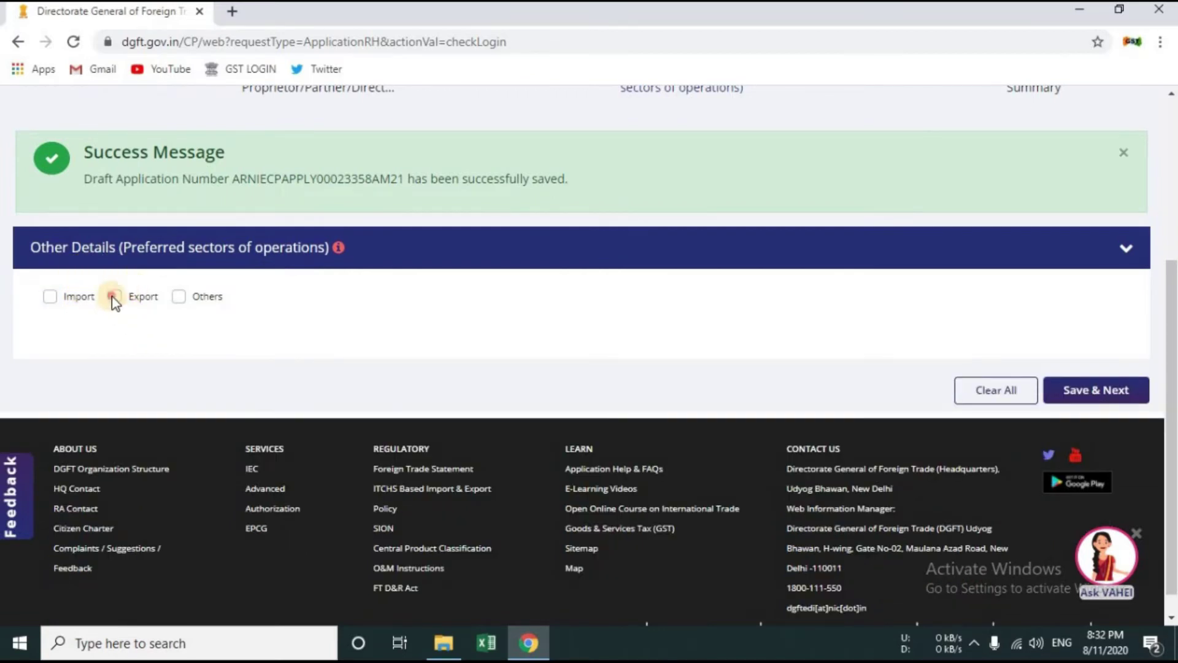
pyautogui.click(113, 297)
pyautogui.click(50, 298)
pyautogui.click(180, 298)
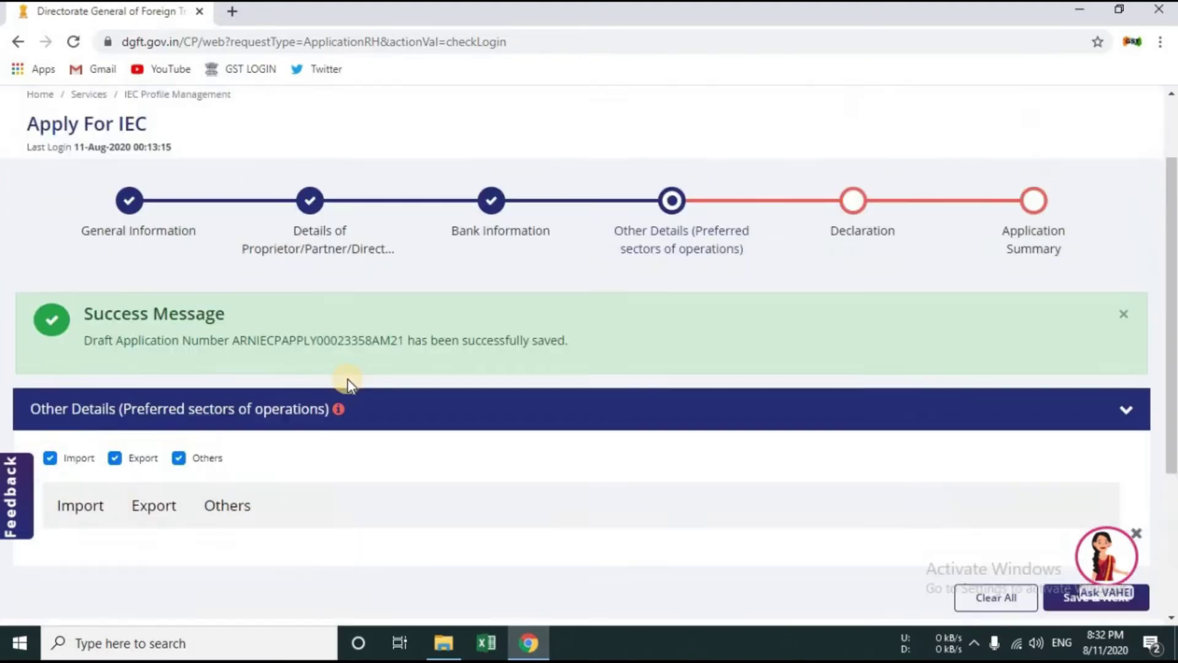
# Step: Leave only Others and Service ticked among the import categories, unticking all other product categories
pyautogui.scroll(-3, 195, 390)
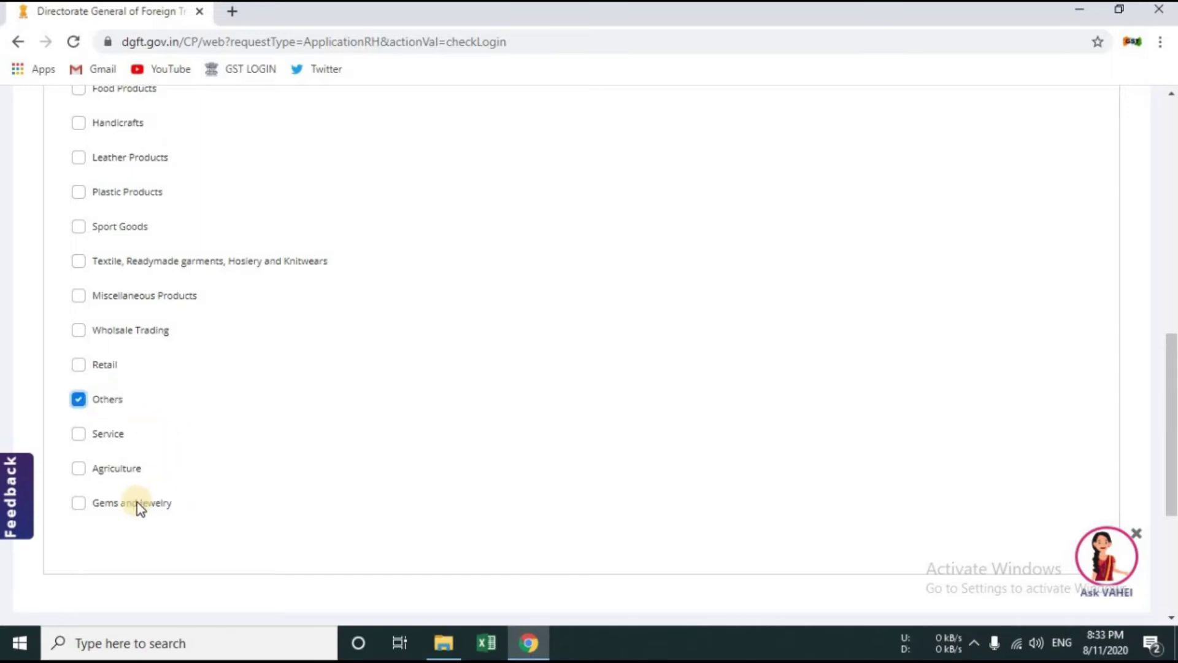
pyautogui.scroll(1, 108, 437)
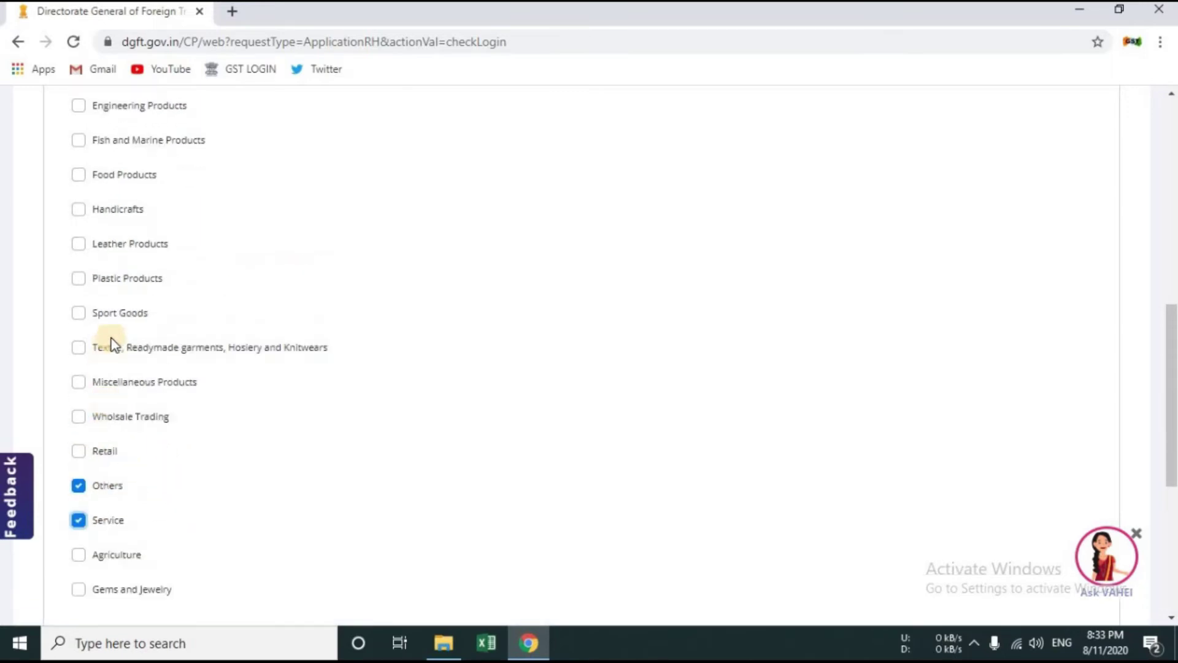
pyautogui.click(105, 178)
pyautogui.click(138, 146)
pyautogui.click(112, 243)
pyautogui.click(104, 363)
pyautogui.click(108, 382)
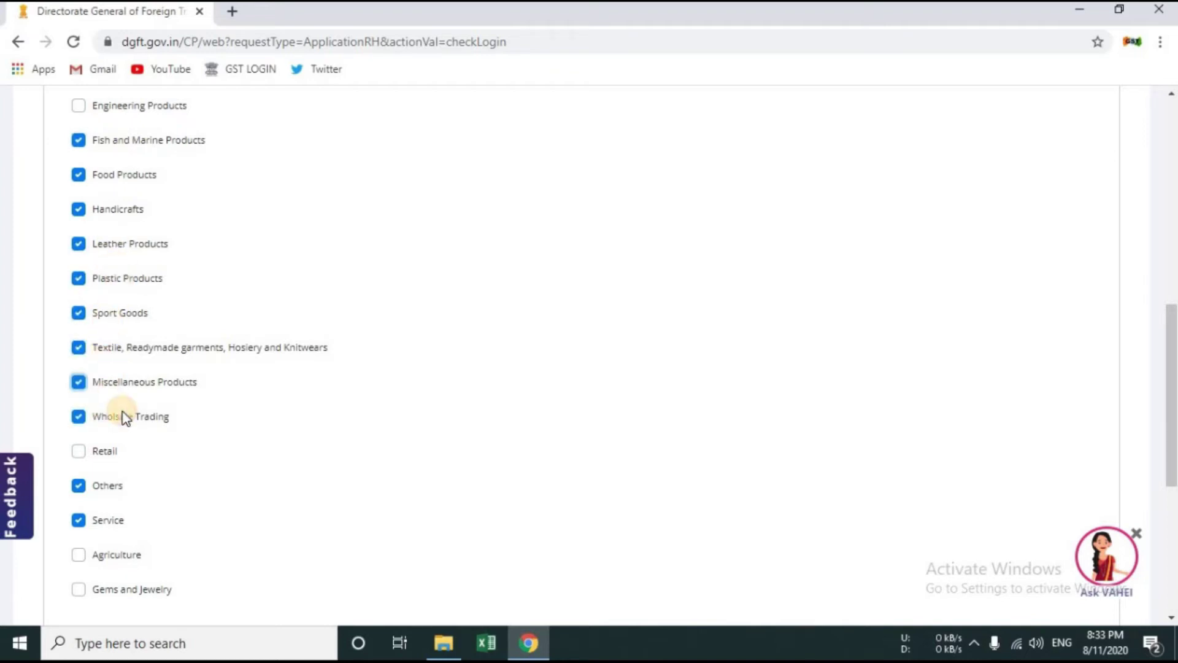
pyautogui.scroll(1, 123, 411)
pyautogui.click(112, 226)
pyautogui.click(117, 260)
pyautogui.click(120, 295)
pyautogui.click(120, 330)
pyautogui.click(121, 371)
pyautogui.click(128, 401)
pyautogui.click(137, 434)
pyautogui.click(145, 470)
pyautogui.click(145, 501)
pyautogui.scroll(-2, 132, 448)
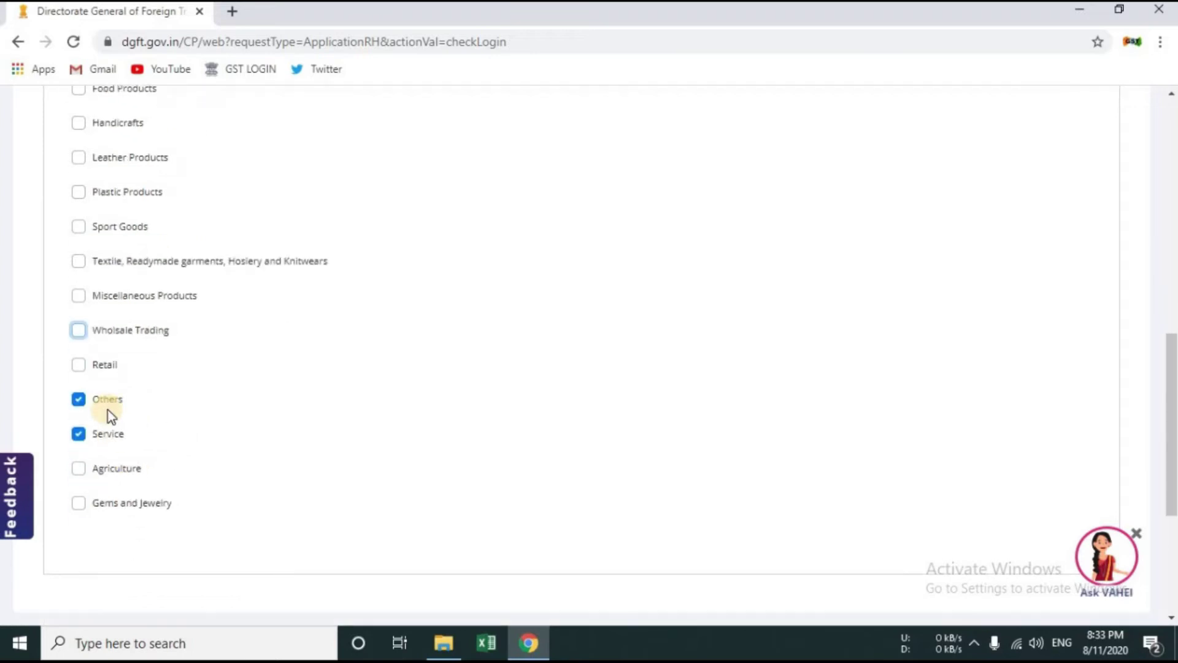
pyautogui.scroll(3, 266, 487)
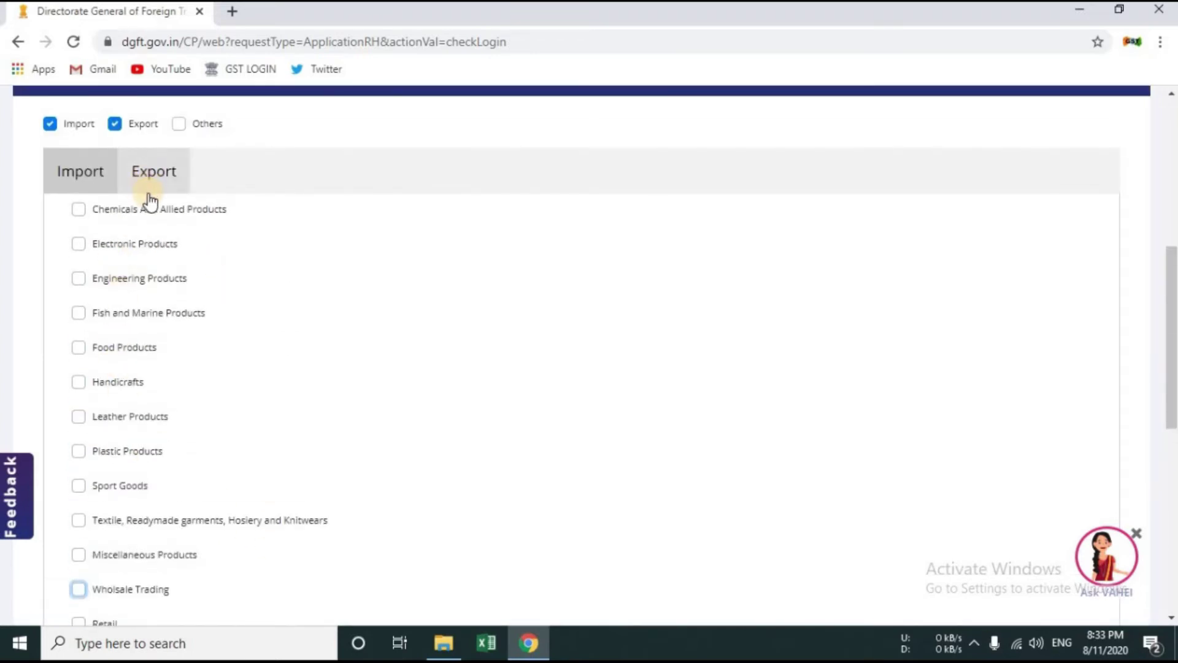
# Step: Show the Export sector options and tick Goods along with several product categories
pyautogui.click(148, 193)
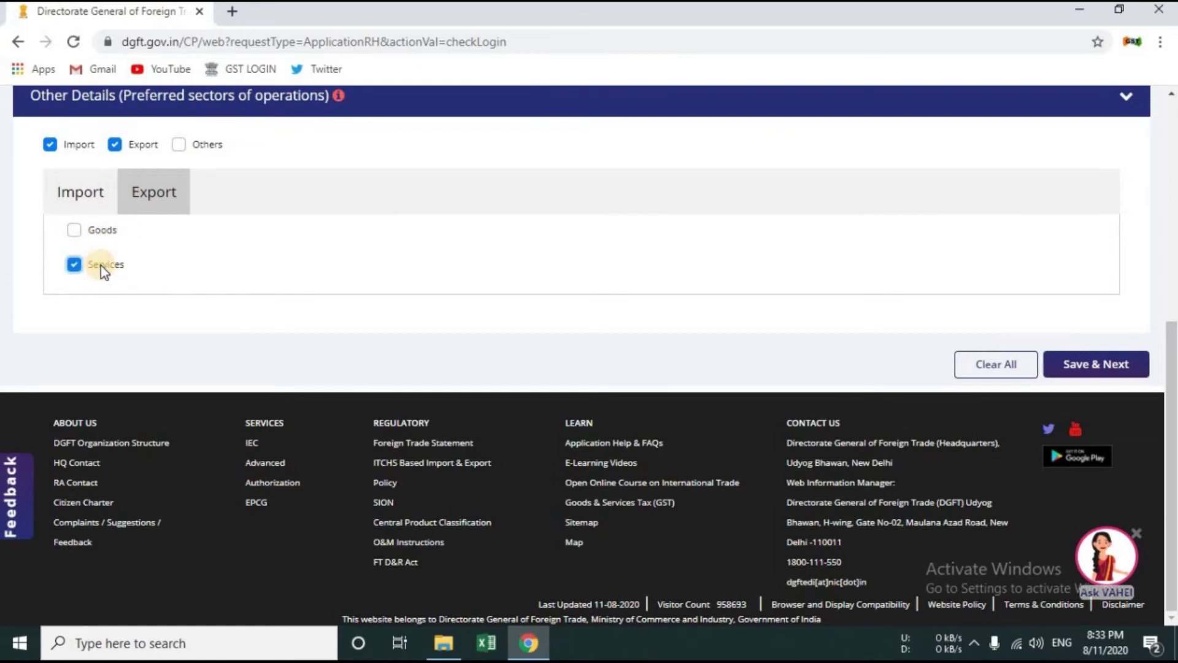
pyautogui.click(74, 229)
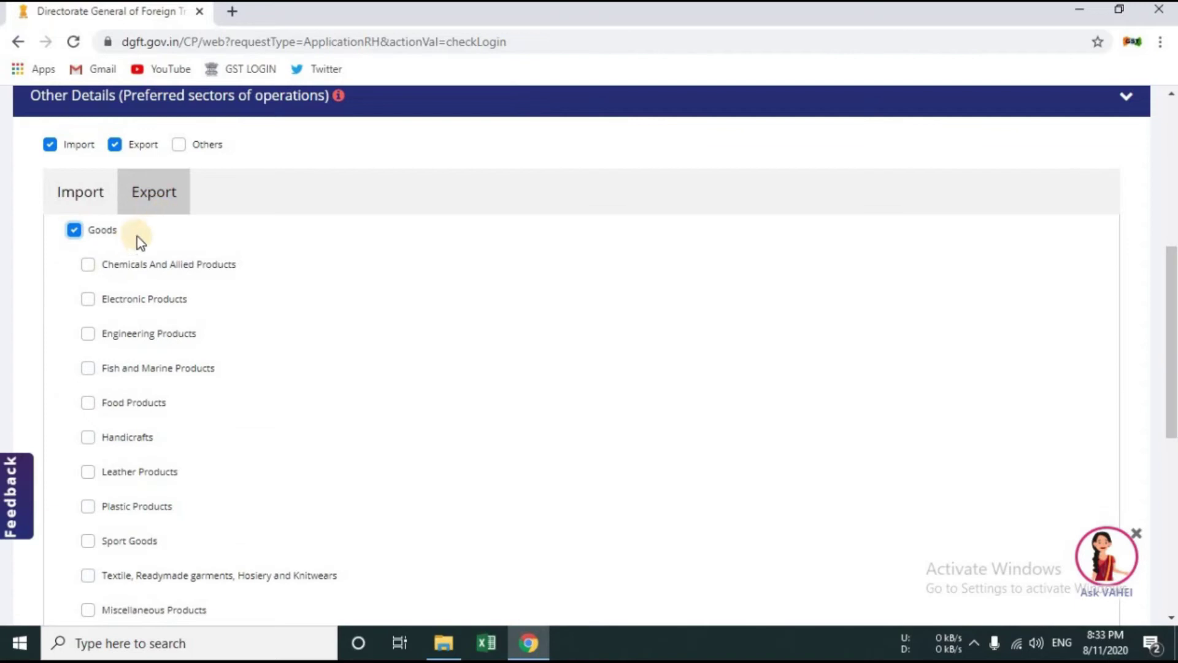
pyautogui.click(135, 264)
pyautogui.click(148, 301)
pyautogui.click(171, 332)
pyautogui.click(174, 256)
pyautogui.scroll(-3, 159, 252)
pyautogui.click(146, 246)
pyautogui.click(134, 264)
pyautogui.click(130, 299)
pyautogui.click(138, 436)
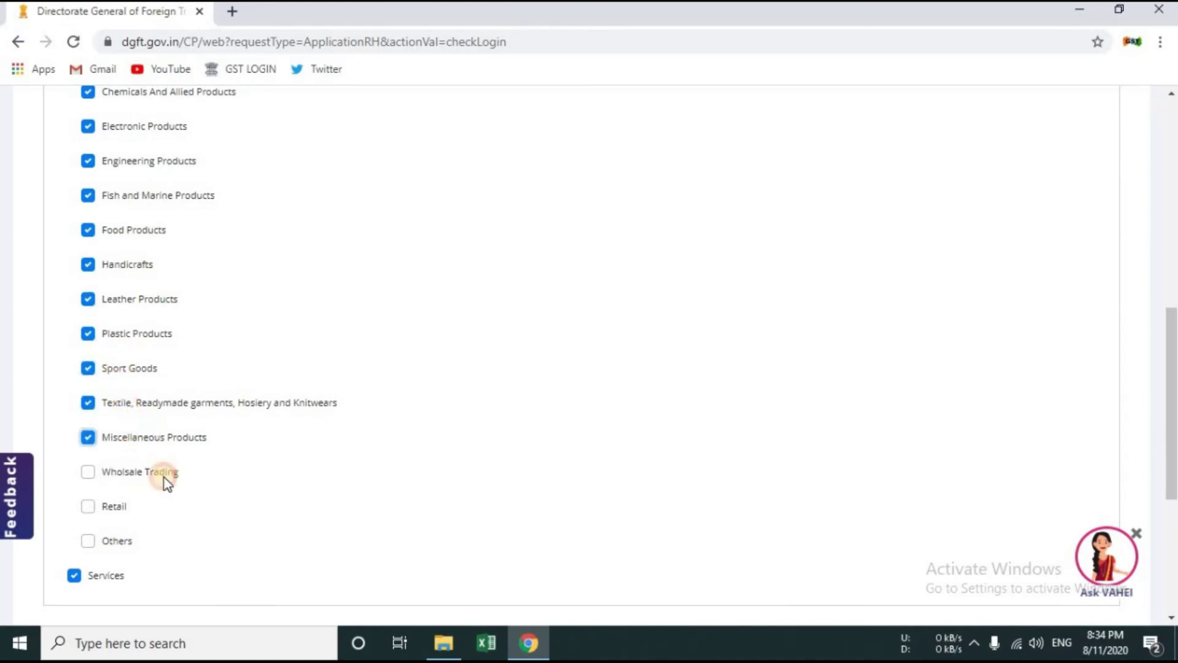
pyautogui.click(144, 473)
pyautogui.click(124, 507)
# Step: Keep only Miscellaneous Products under export Goods and save the sector choices
pyautogui.click(141, 473)
pyautogui.click(142, 437)
pyautogui.click(126, 403)
pyautogui.click(116, 368)
pyautogui.click(132, 335)
pyautogui.click(137, 300)
pyautogui.click(132, 265)
pyautogui.click(138, 438)
pyautogui.click(126, 231)
pyautogui.click(143, 196)
pyautogui.click(152, 164)
pyautogui.scroll(1, 147, 184)
pyautogui.click(143, 179)
pyautogui.click(140, 214)
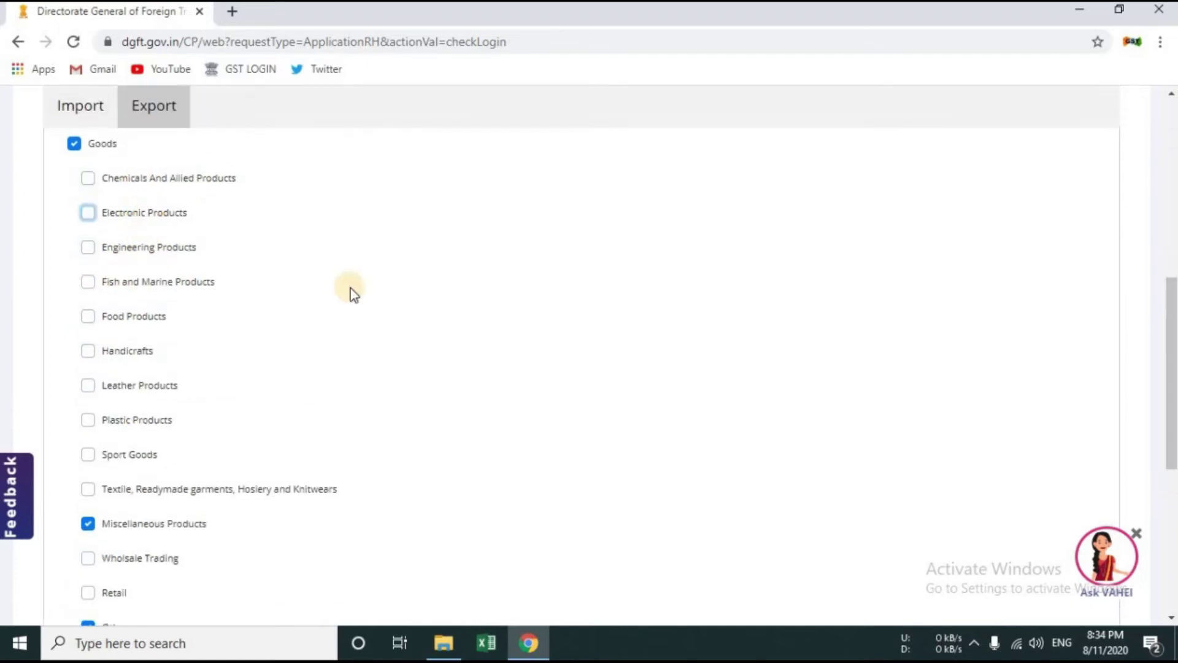
pyautogui.scroll(-5, 965, 484)
pyautogui.click(1095, 413)
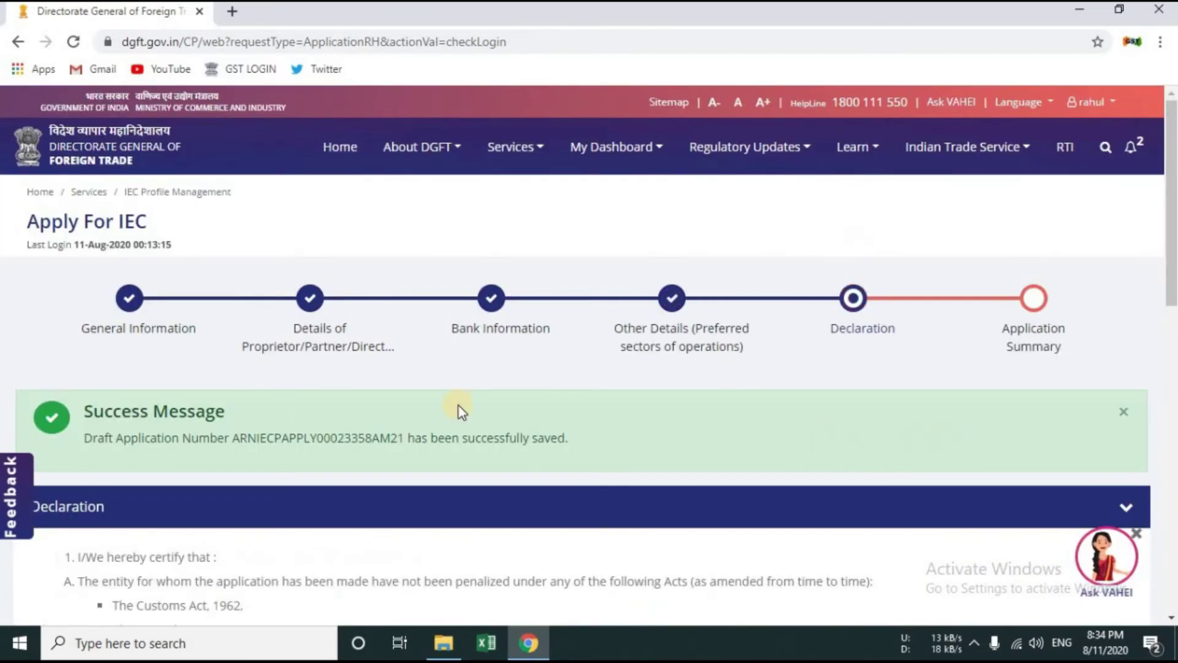
# Step: Read through the declaration terms, highlighting the Customs Act and Central Excise Act lines
pyautogui.scroll(-1, 627, 452)
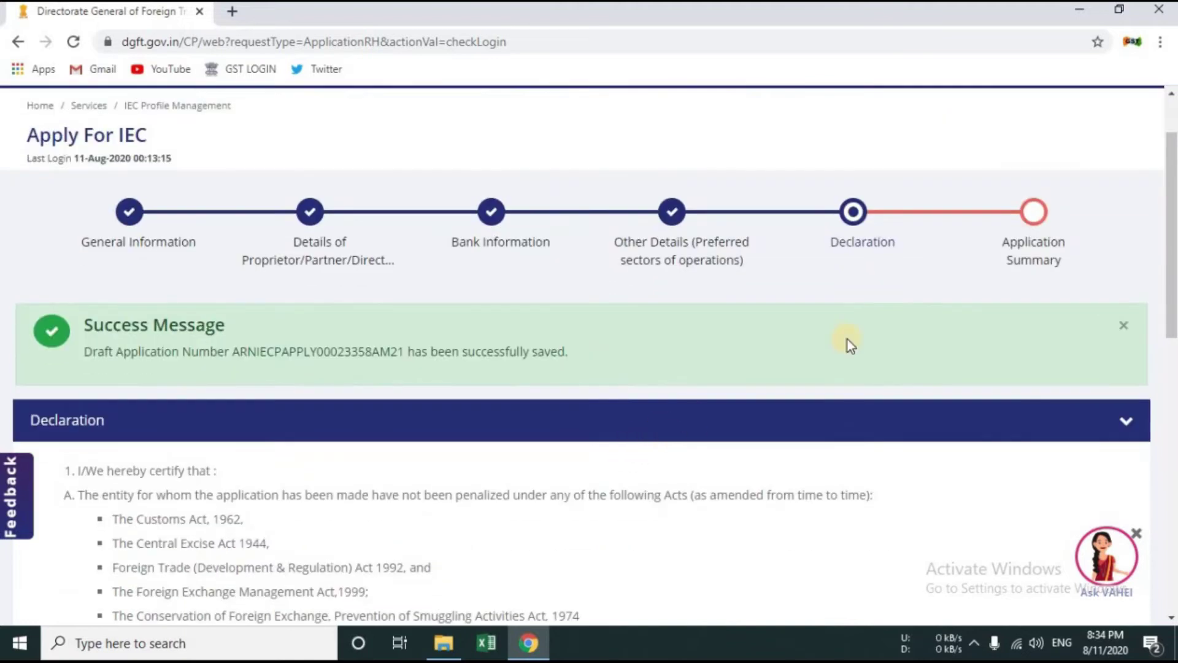
pyautogui.scroll(-1, 310, 447)
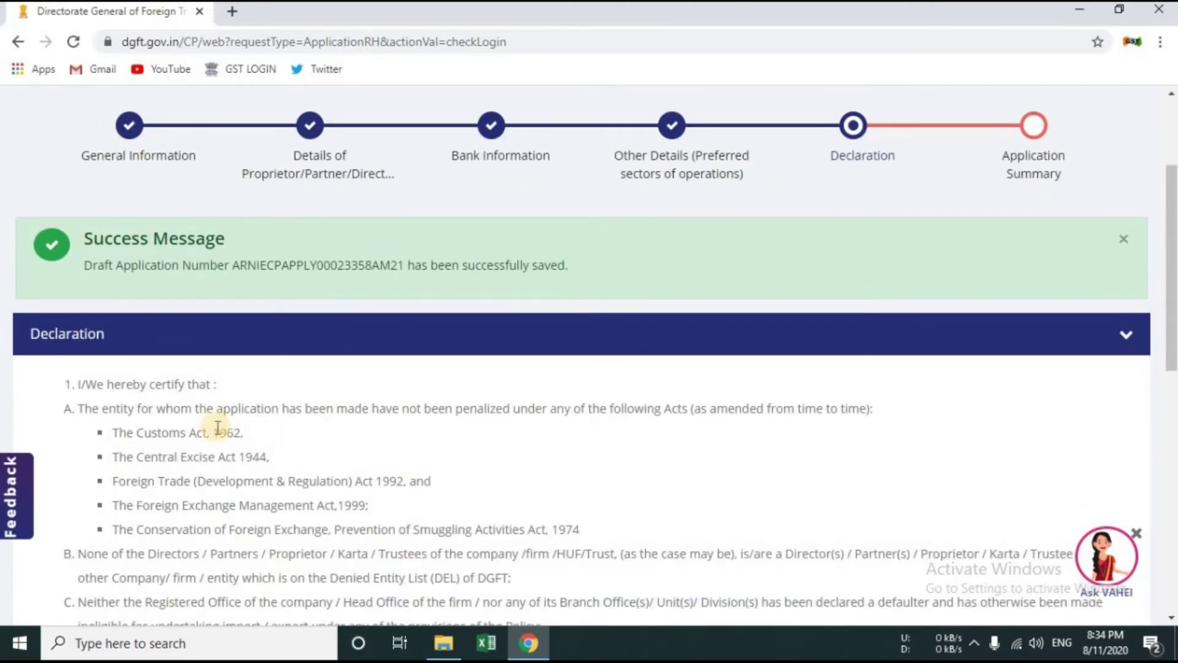
pyautogui.scroll(-4, 211, 421)
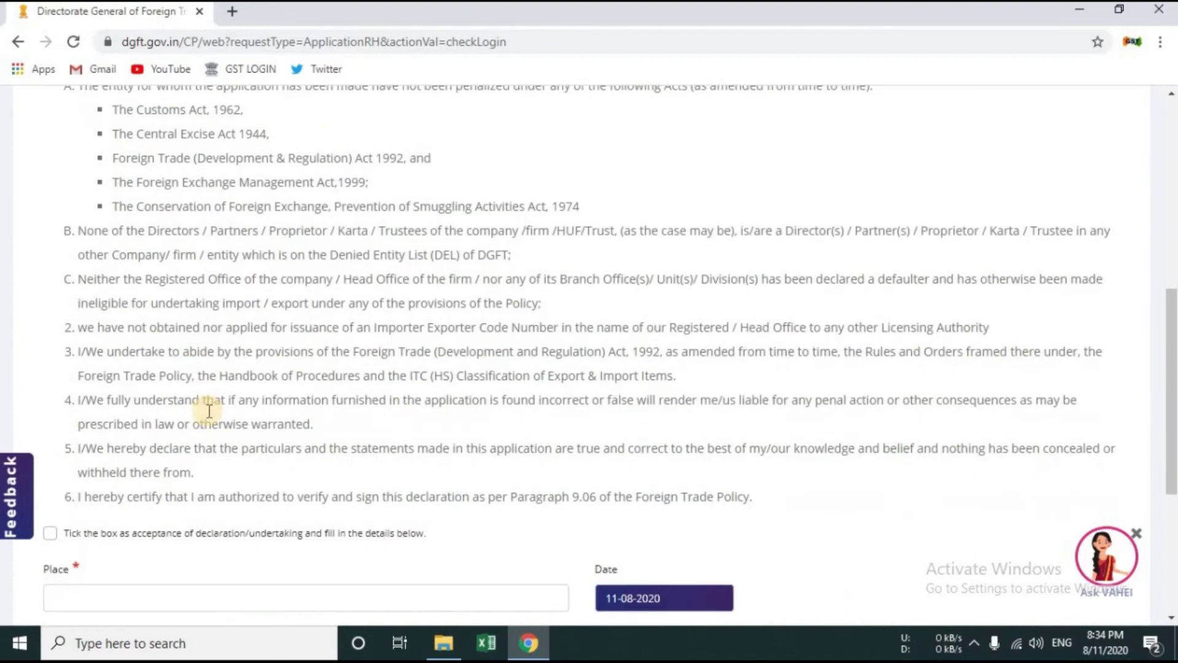
pyautogui.scroll(1, 209, 410)
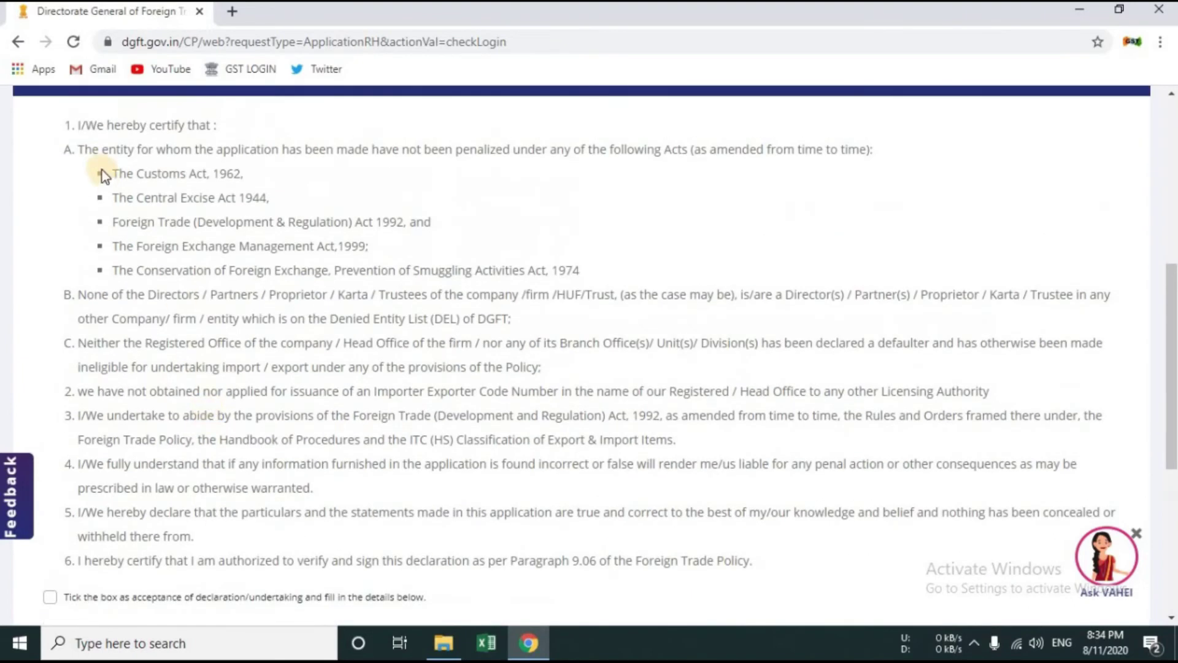
pyautogui.moveTo(87, 148); pyautogui.dragTo(164, 150)
pyautogui.click(79, 167)
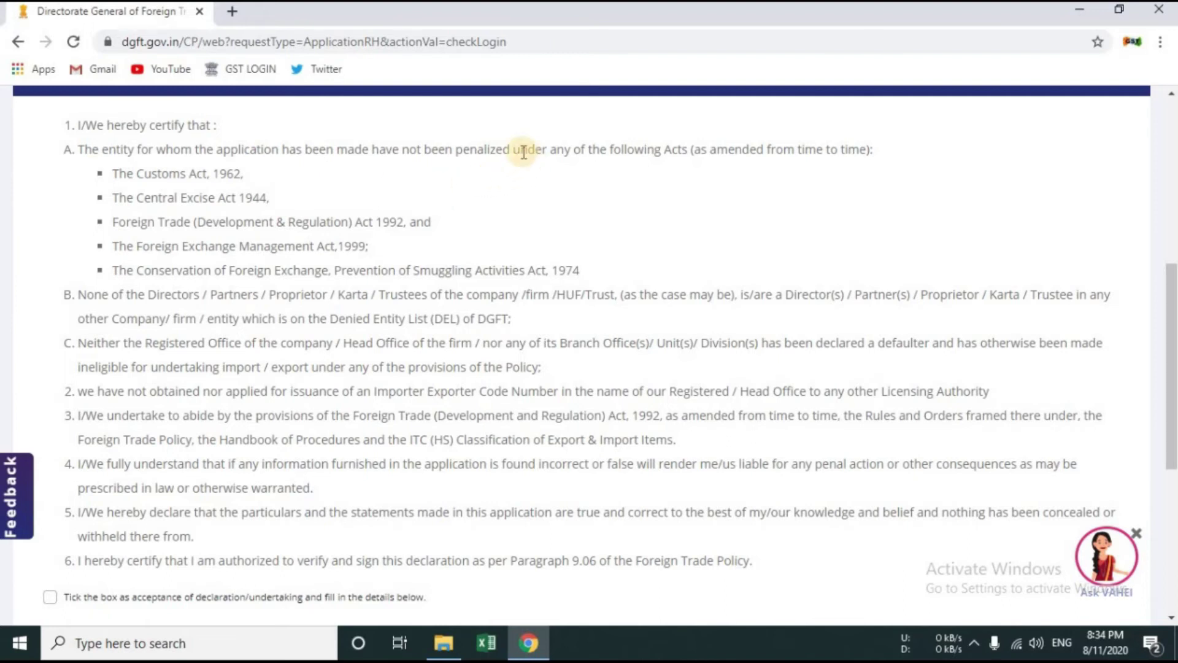
pyautogui.moveTo(456, 149); pyautogui.dragTo(539, 149)
pyautogui.moveTo(105, 174); pyautogui.dragTo(241, 173)
pyautogui.click(177, 257)
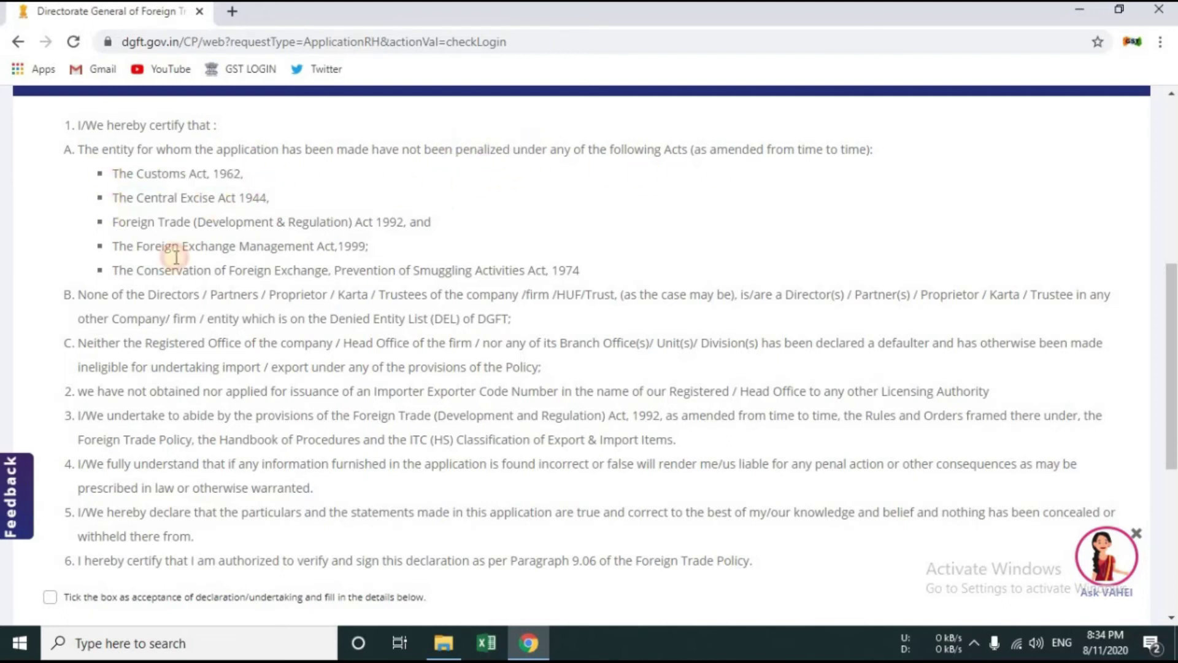
pyautogui.moveTo(113, 198); pyautogui.dragTo(217, 198)
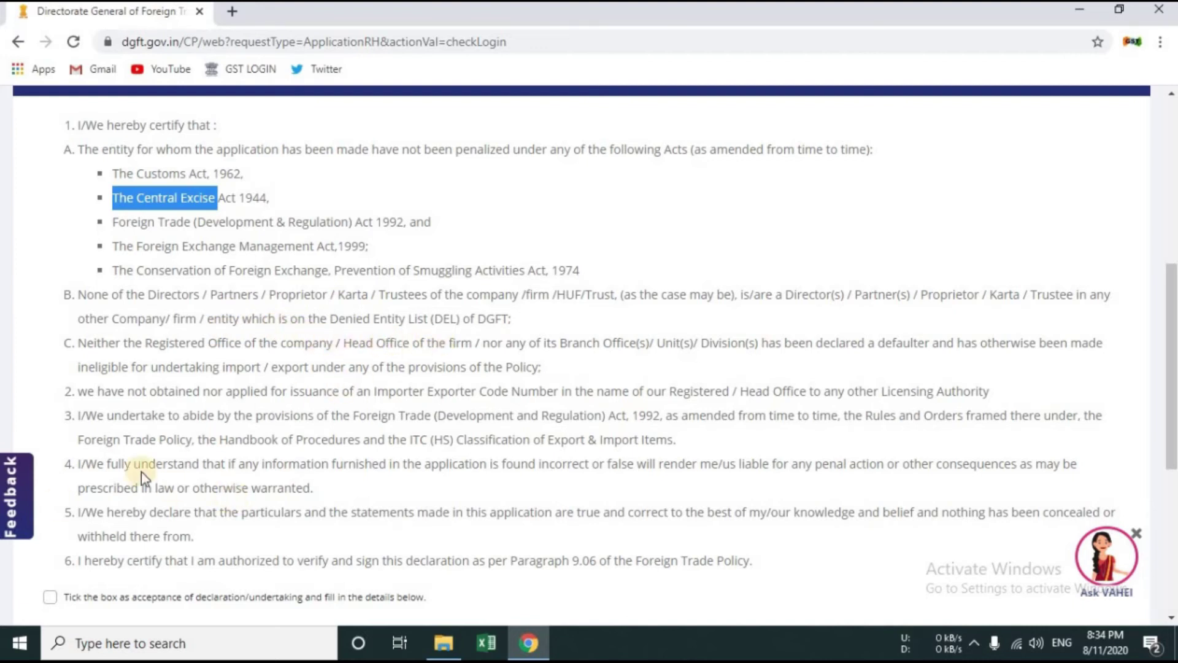
pyautogui.moveTo(67, 396); pyautogui.dragTo(116, 405)
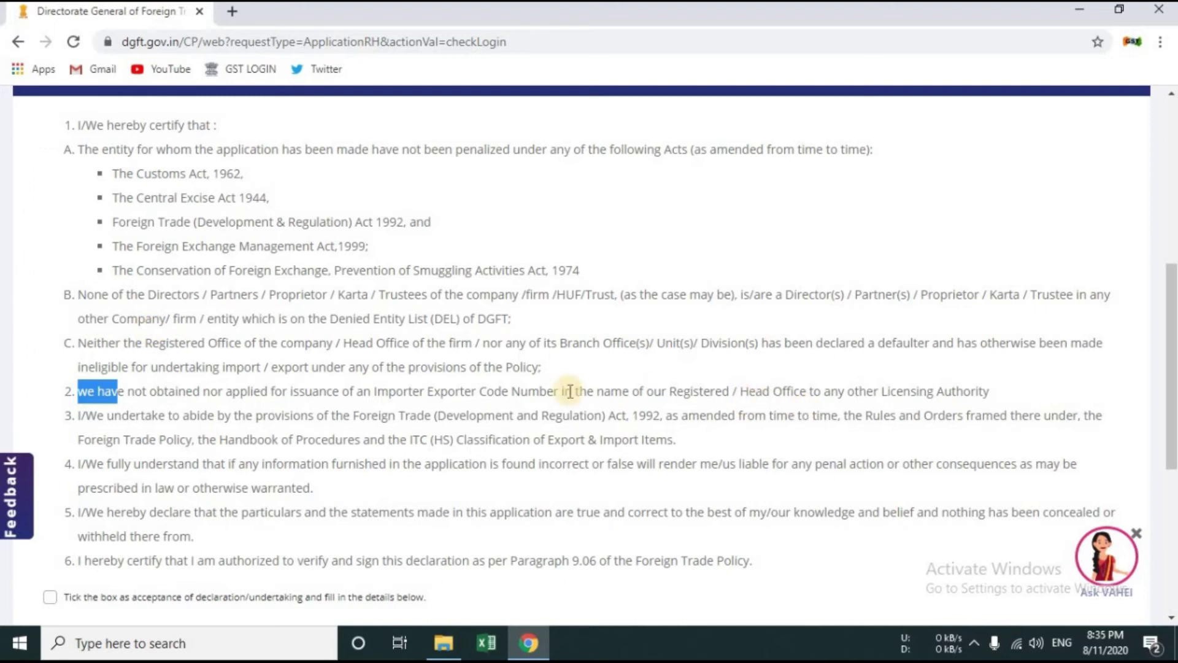
pyautogui.scroll(-2, 181, 434)
pyautogui.scroll(-2, 181, 434)
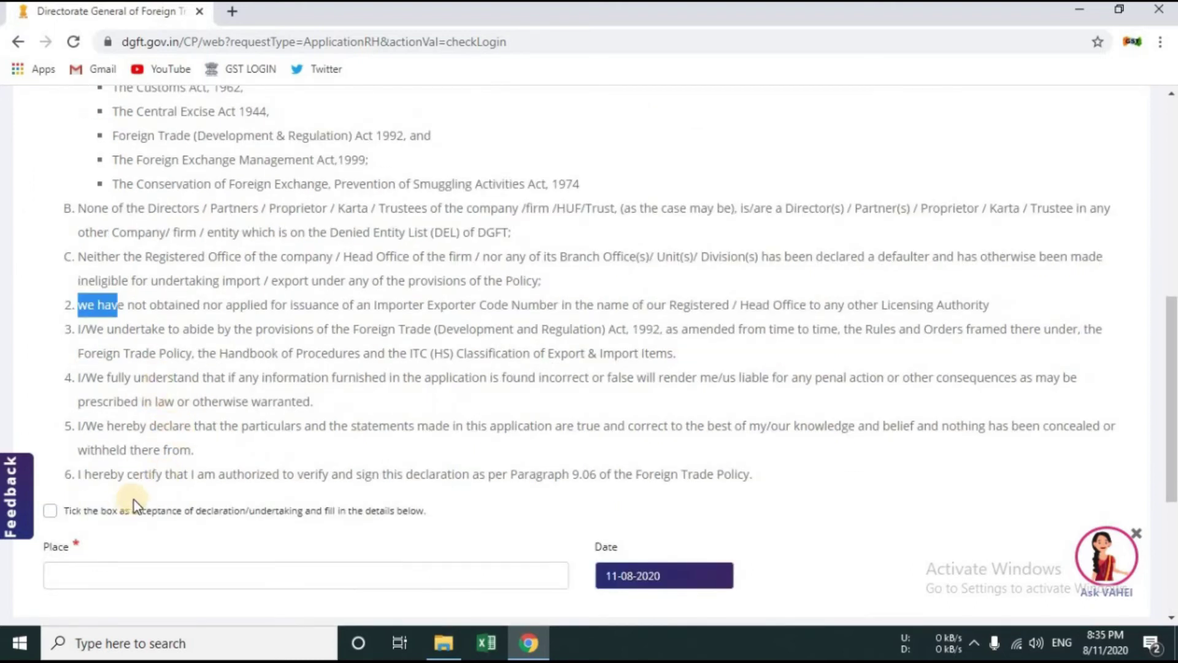
pyautogui.click(181, 517)
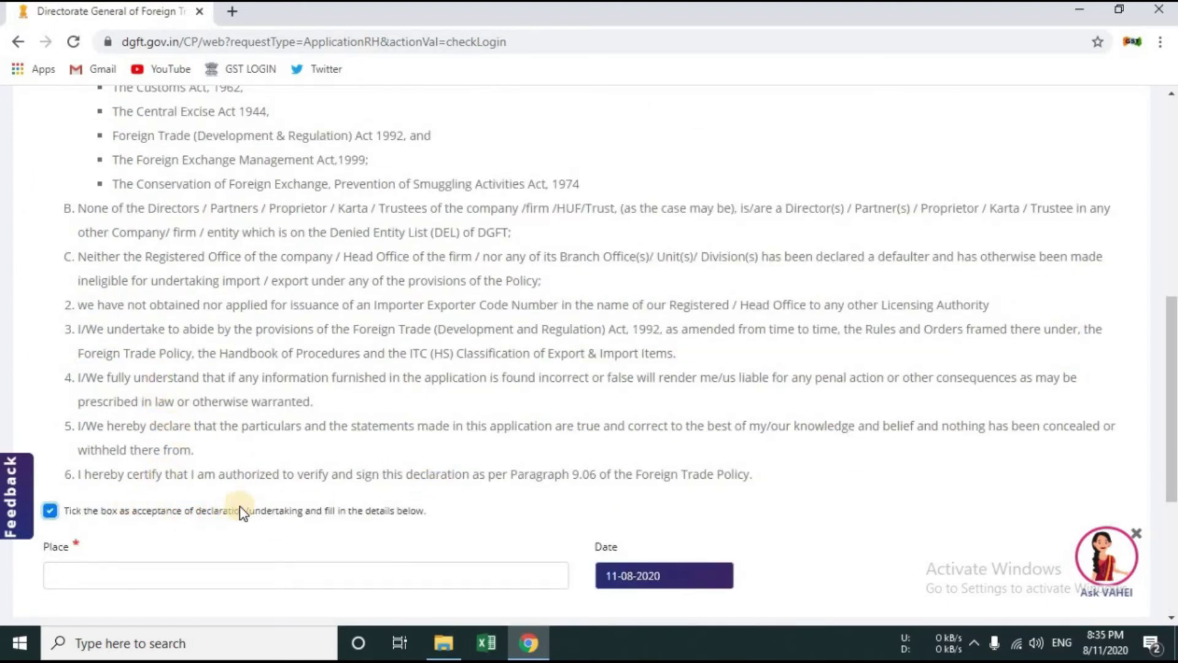
pyautogui.scroll(-3, 249, 502)
# Step: Enter jodhpur as the place of declaration and save it
pyautogui.click(169, 494)
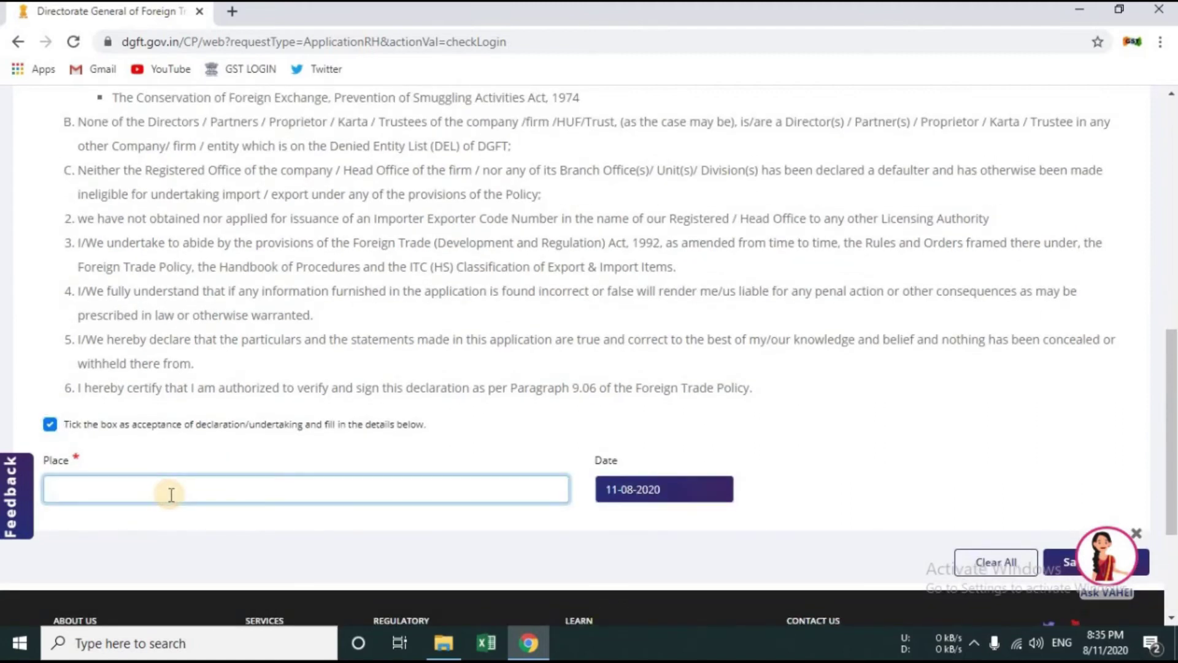
pyautogui.write('jodhpur')
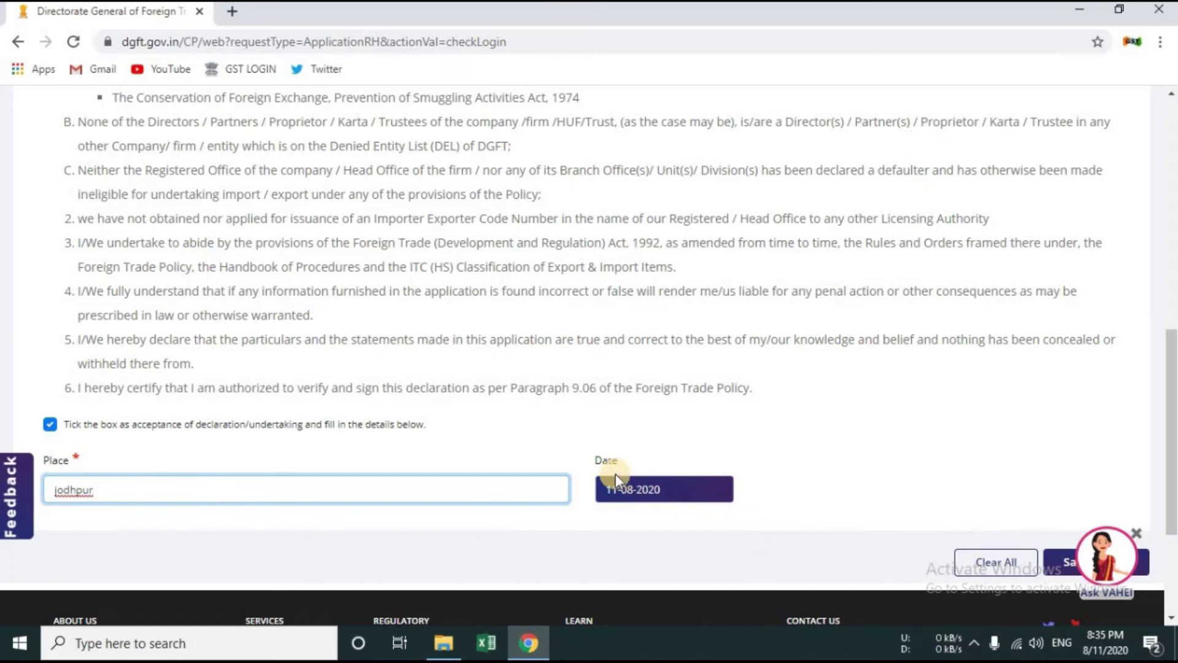
pyautogui.scroll(-3, 963, 440)
pyautogui.click(1096, 476)
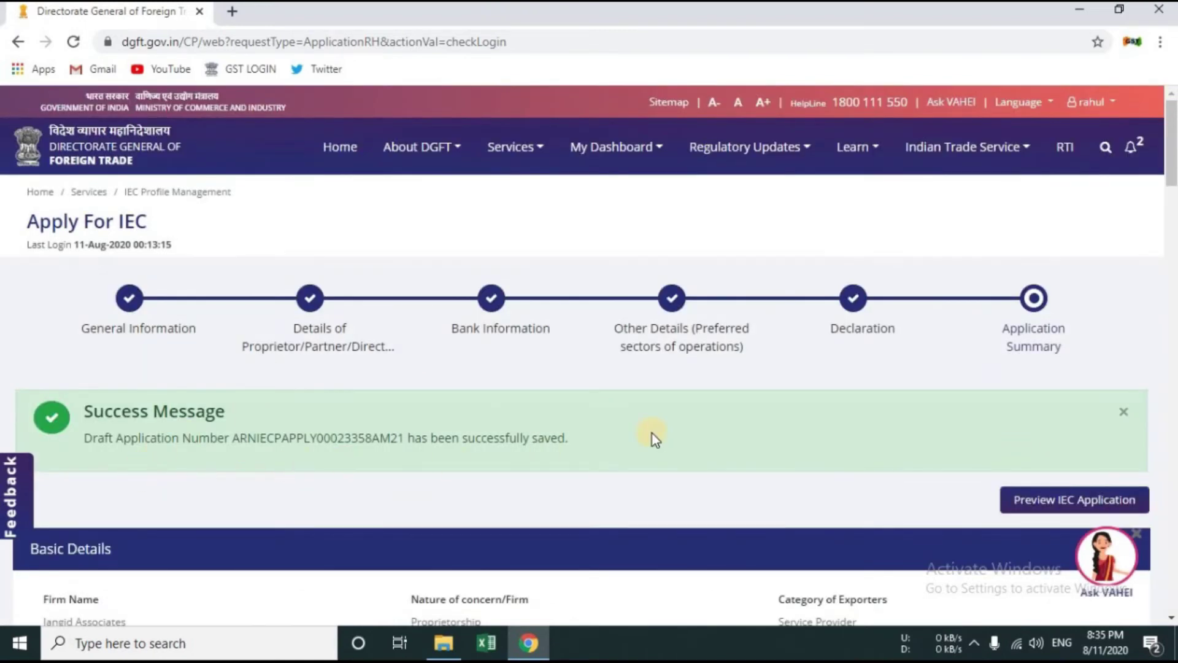
# Step: Preview the complete IEC application as a Print Summary PDF
pyautogui.scroll(-3, 653, 433)
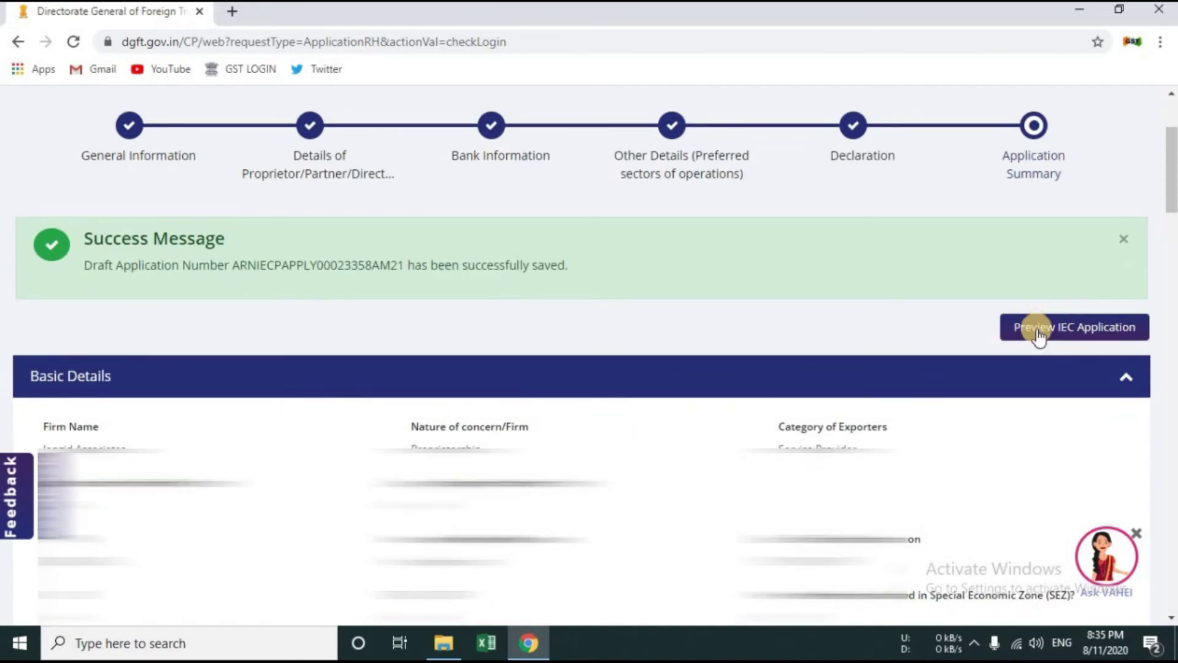
pyautogui.click(1038, 335)
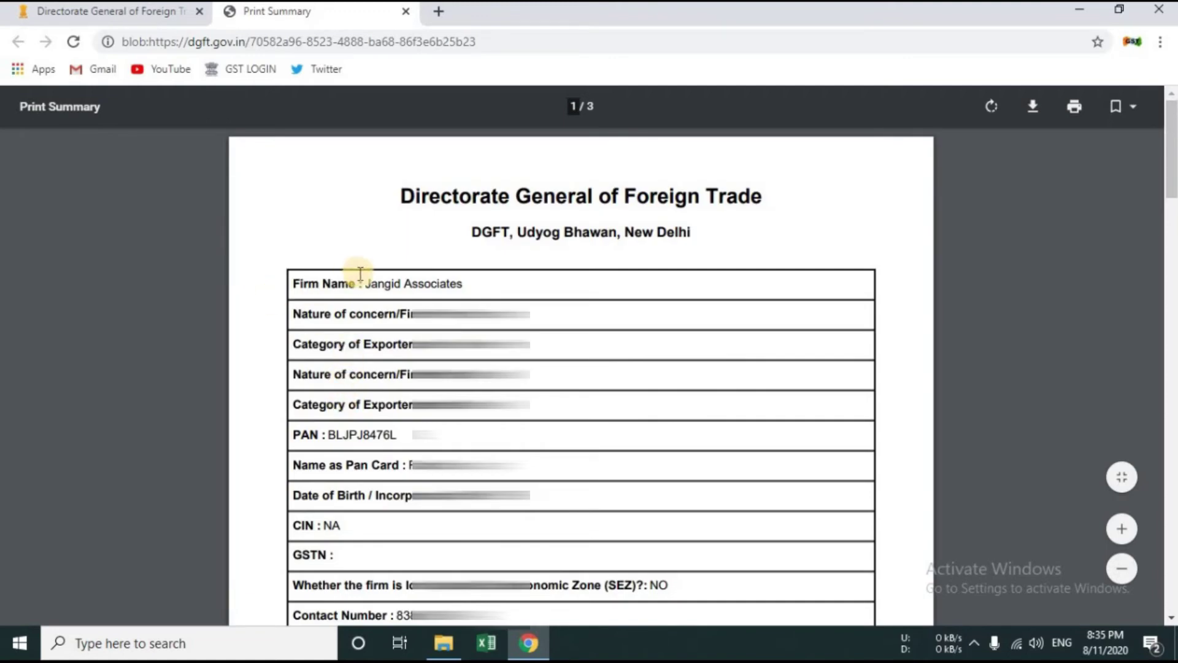
# Step: Scroll through the 3-page Print Summary PDF, then close its tab
pyautogui.moveTo(369, 284); pyautogui.dragTo(464, 287)
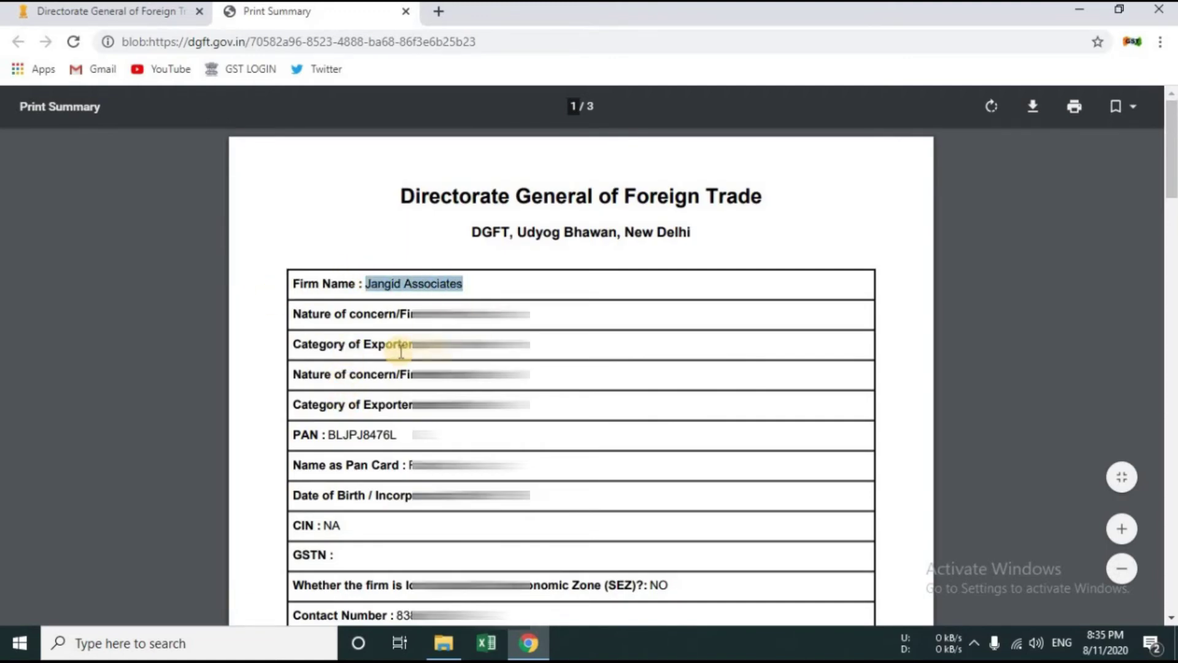
pyautogui.click(442, 303)
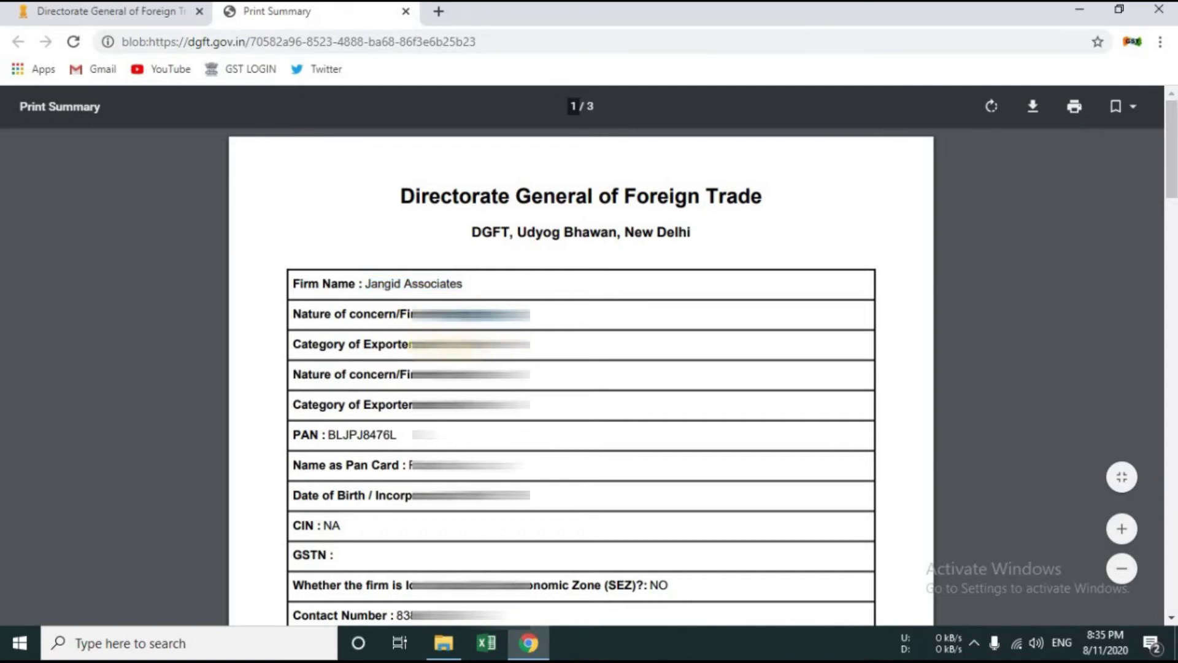
pyautogui.scroll(-15, 340, 345)
pyautogui.scroll(5, 344, 303)
pyautogui.scroll(2, 343, 300)
pyautogui.scroll(-5, 342, 300)
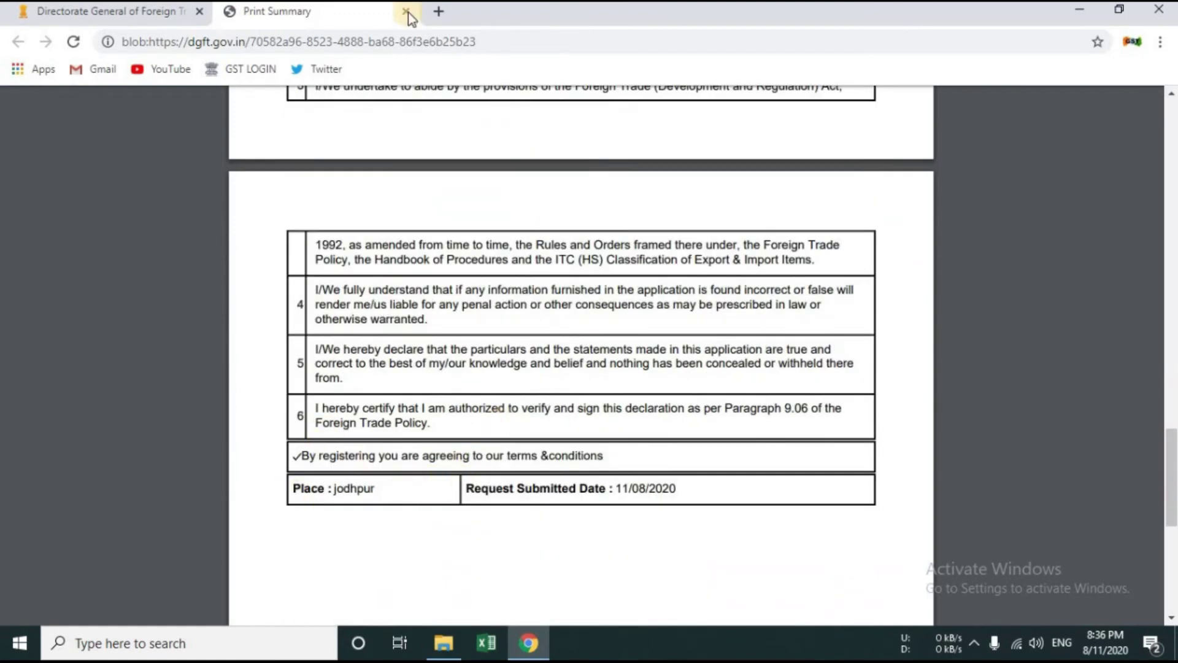
pyautogui.click(406, 11)
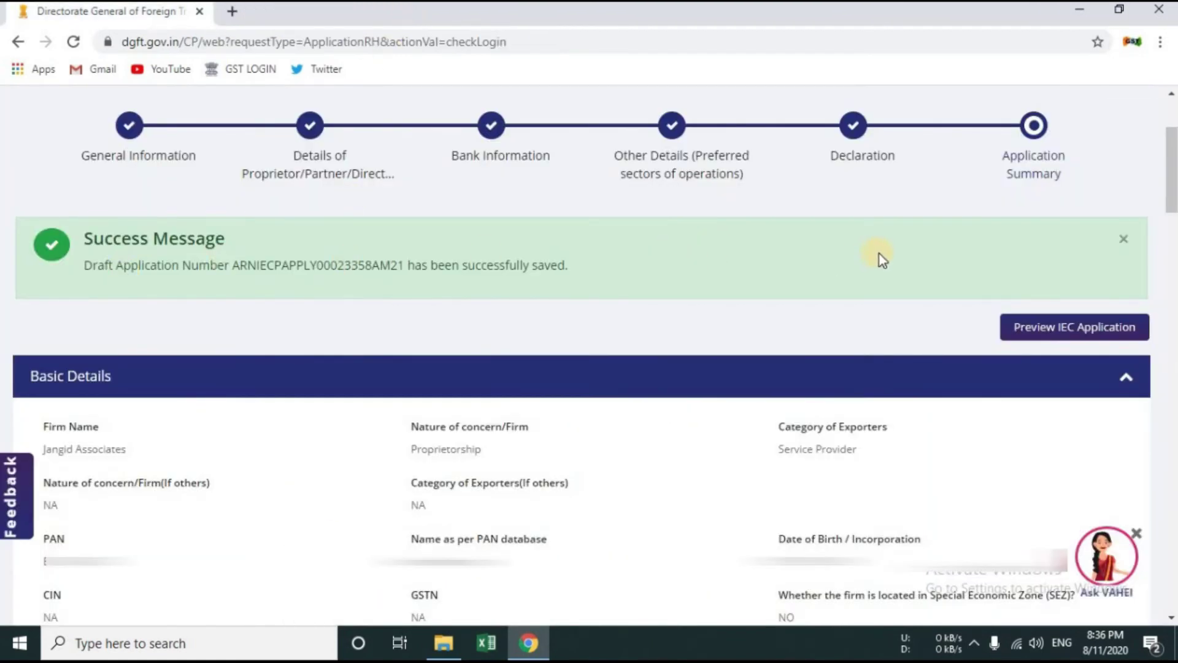
# Step: Check the place, declaration date and Rs. 500 fee notice on the summary
pyautogui.scroll(-20, 299, 337)
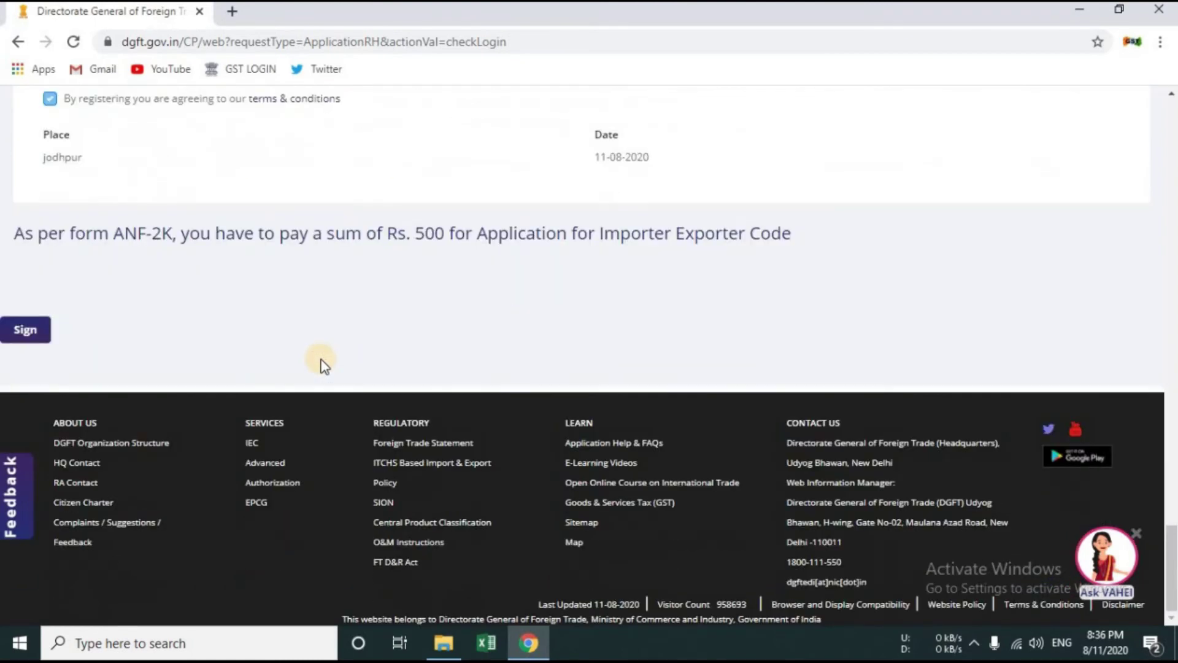
pyautogui.scroll(1, 365, 313)
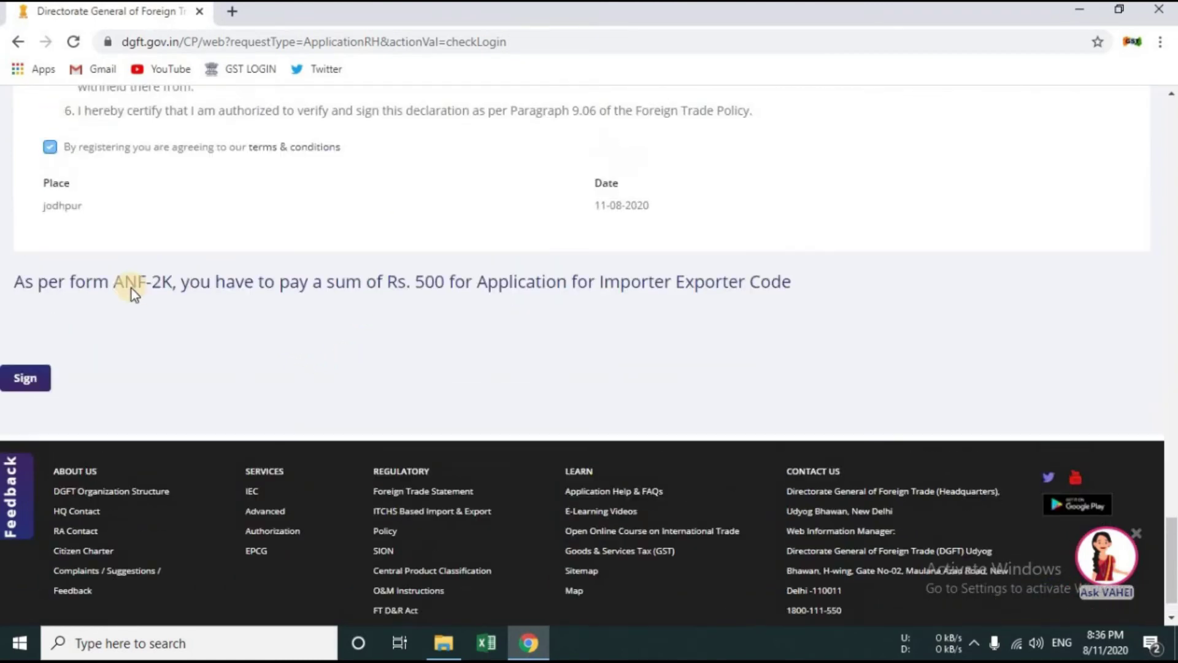
pyautogui.doubleClick(73, 244)
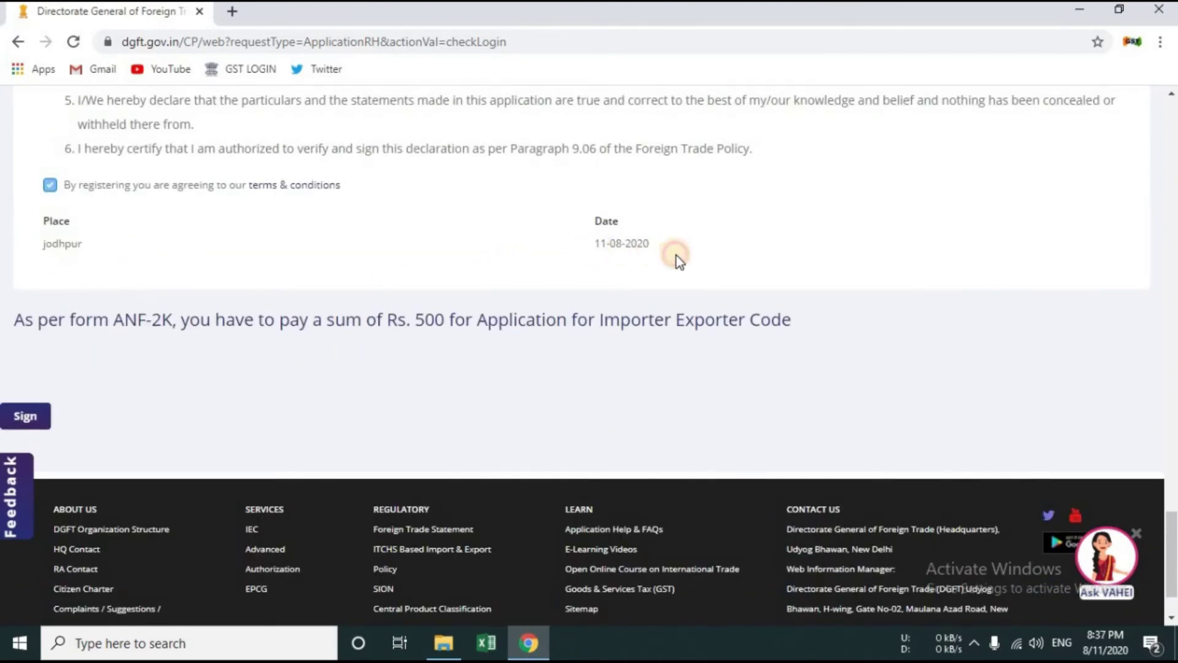
pyautogui.moveTo(676, 256); pyautogui.dragTo(601, 244)
pyautogui.moveTo(201, 320); pyautogui.dragTo(801, 350)
pyautogui.click(801, 350)
# Step: Start signing the application, confirm, and choose Aadhaar e-Sign as the signing method
pyautogui.click(37, 413)
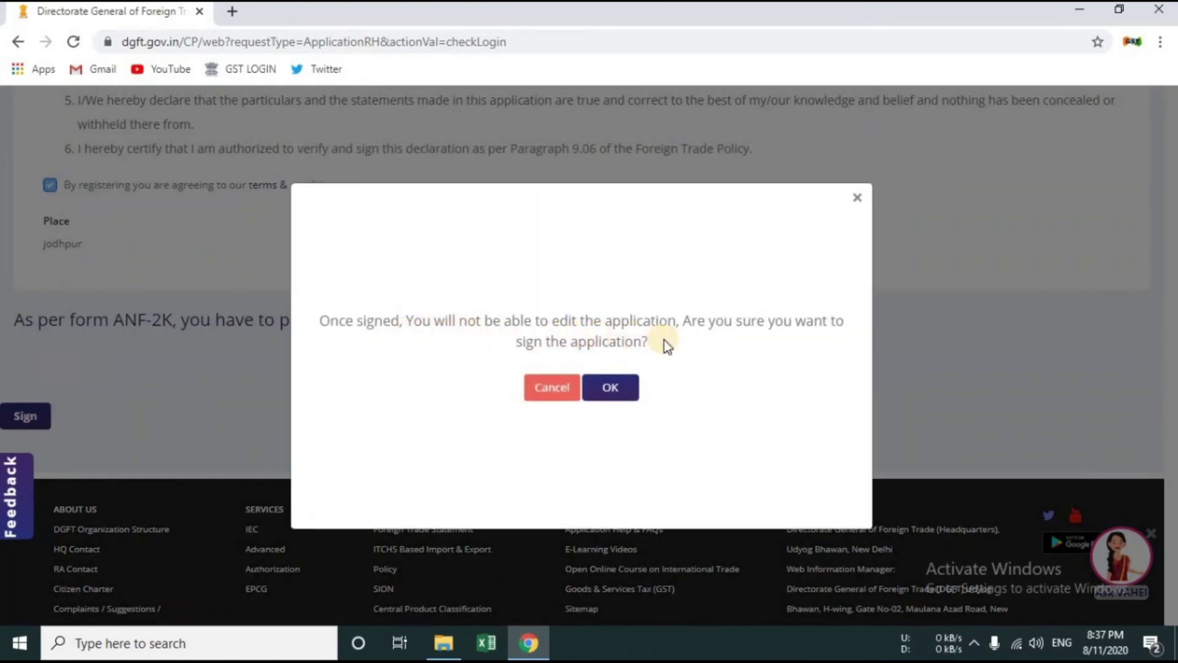
pyautogui.click(623, 402)
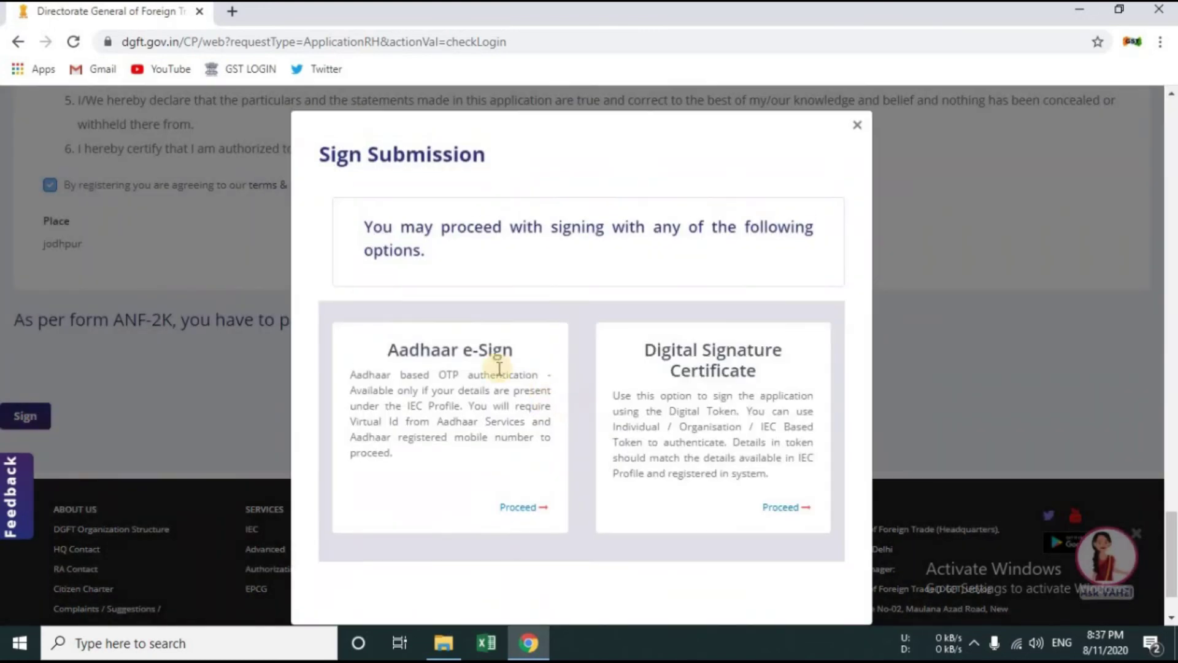
pyautogui.click(706, 418)
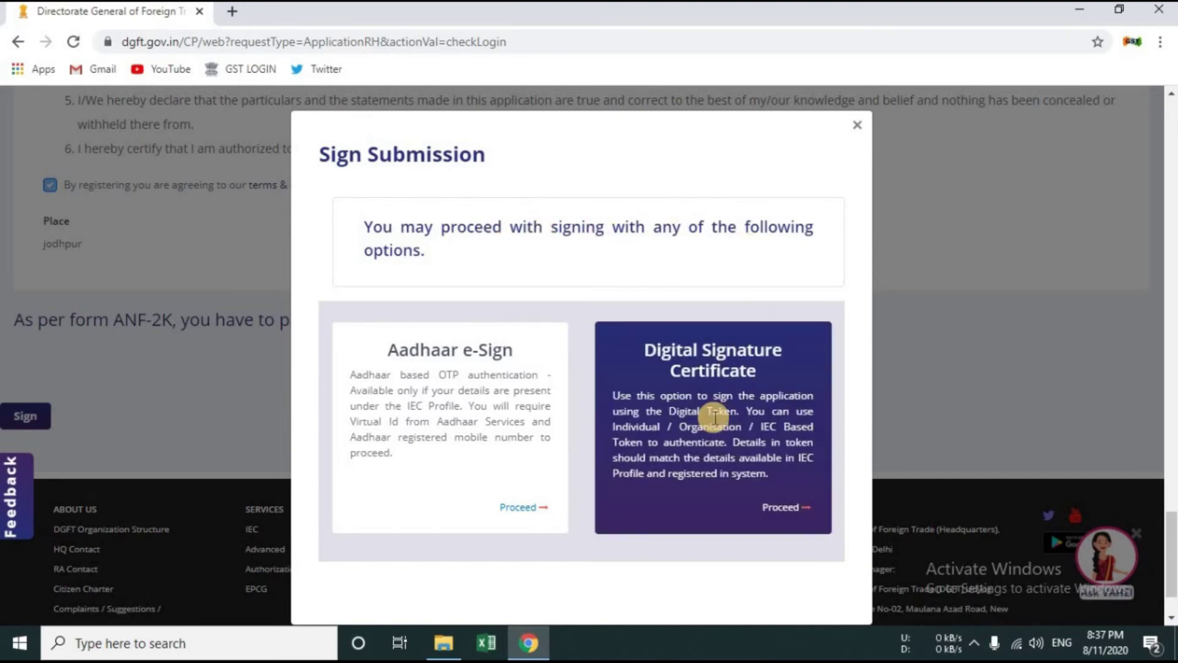
pyautogui.click(484, 482)
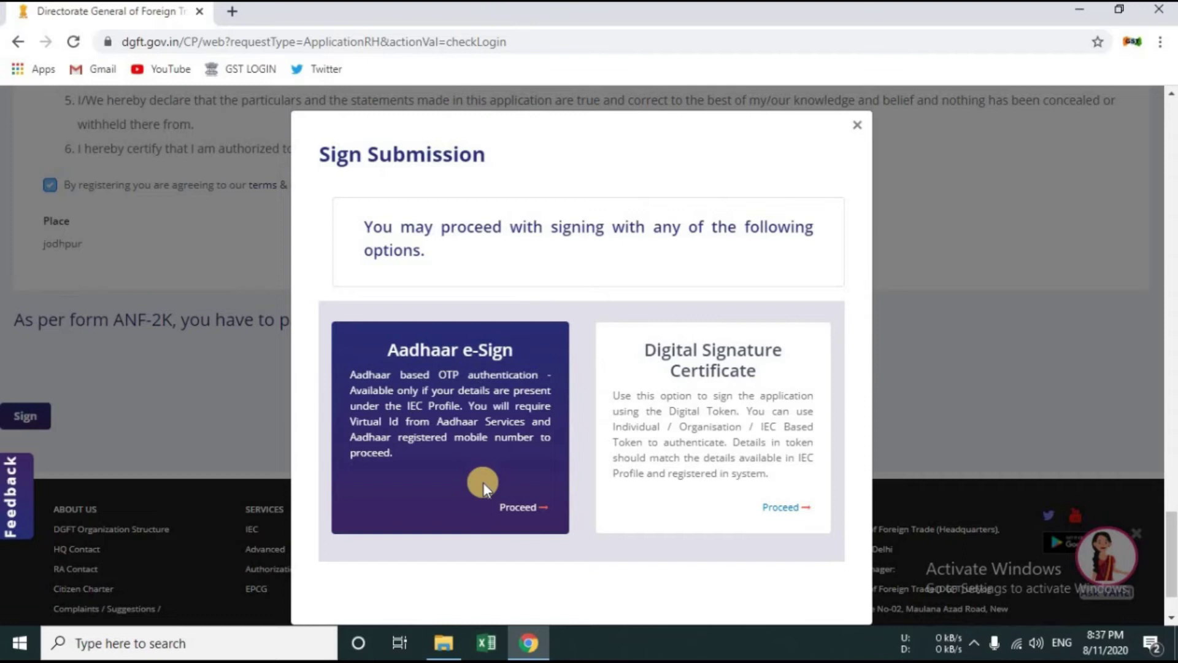
# Step: After the session expires on proceeding, log back in with the account password and CAPTCHA
pyautogui.click(516, 507)
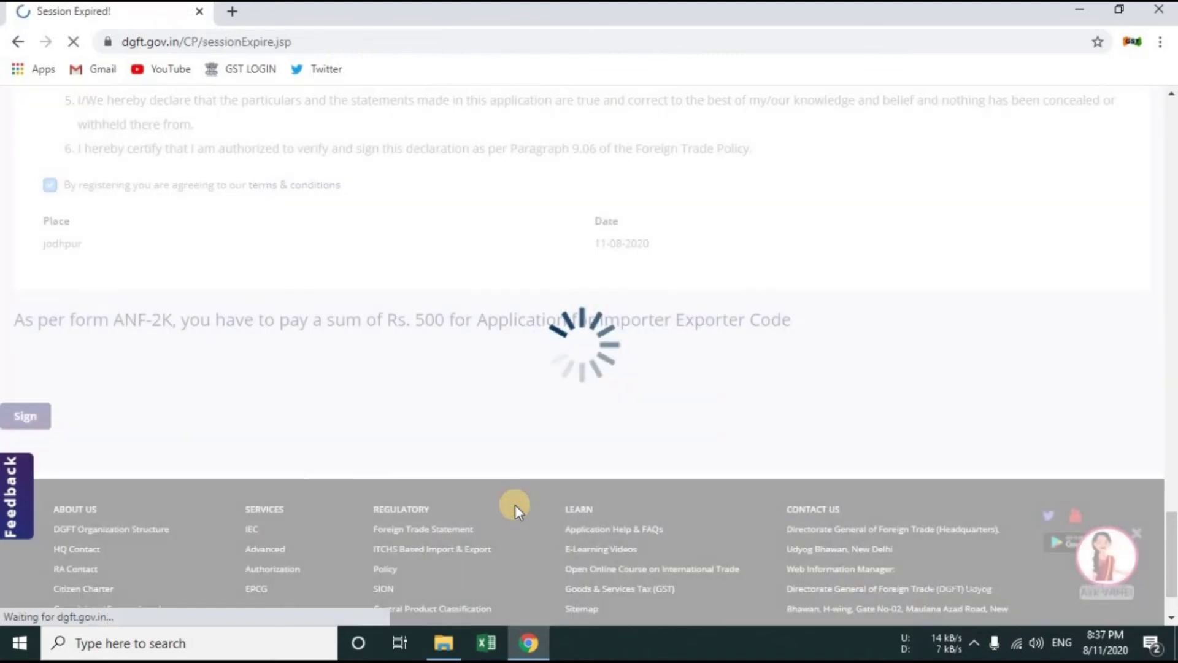
pyautogui.click(128, 167)
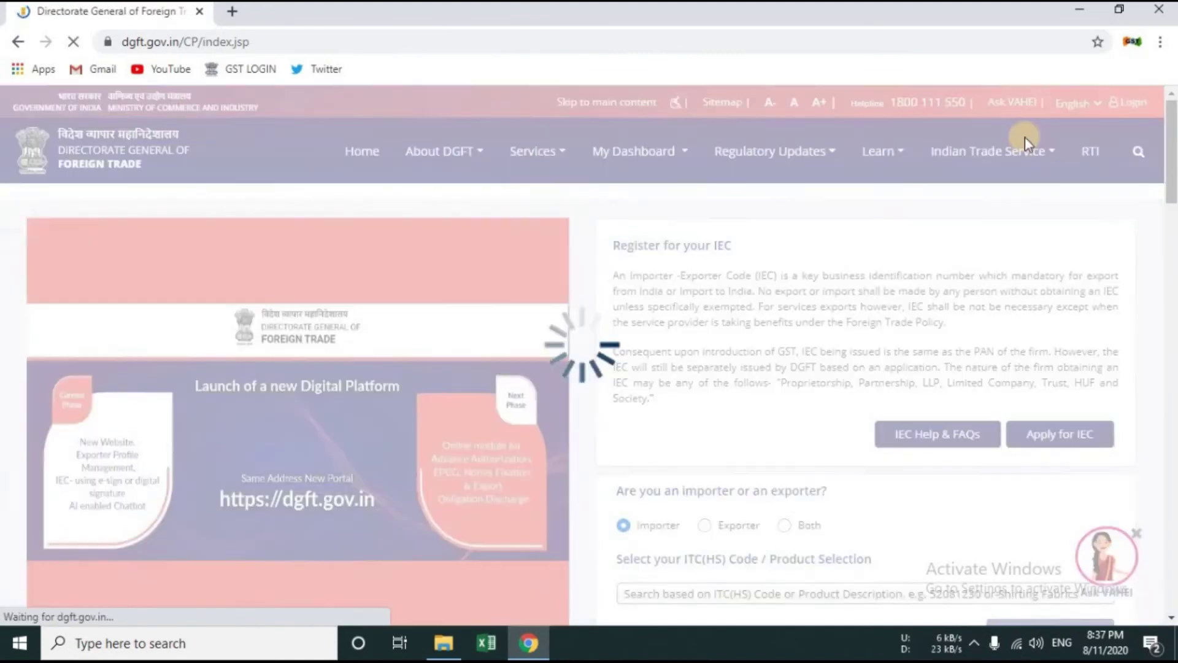
pyautogui.click(1144, 102)
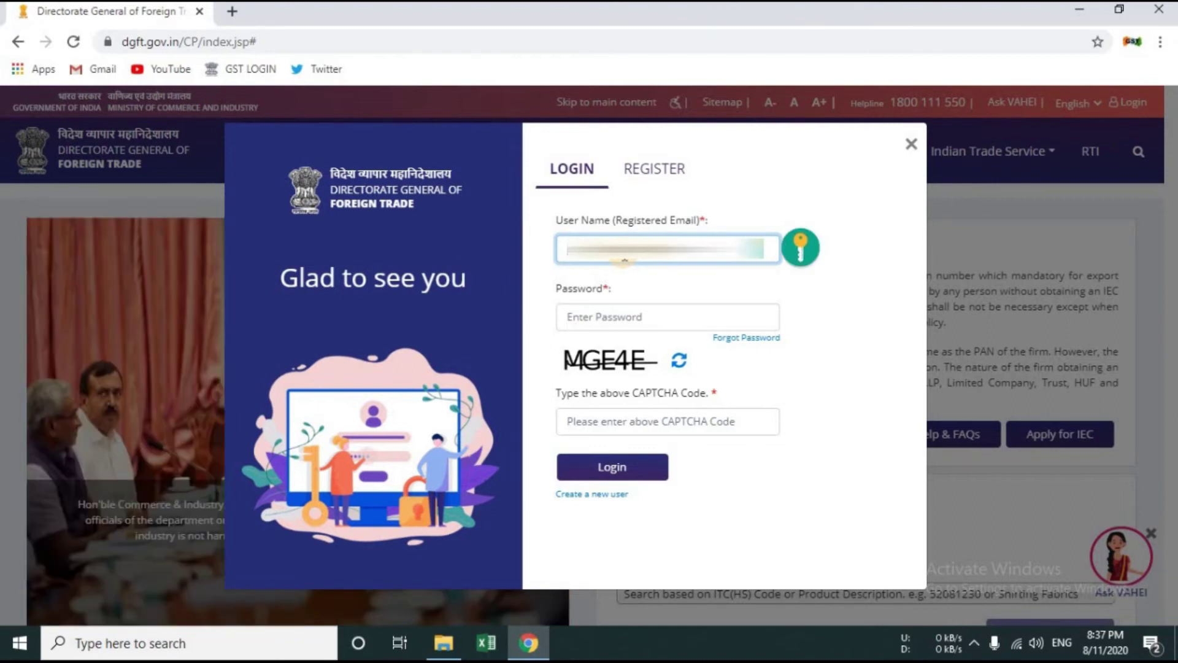
pyautogui.click(668, 317)
pyautogui.hotkey('ctrl', 'v')
pyautogui.click(668, 421)
pyautogui.write('MGE4E')
pyautogui.click(612, 467)
pyautogui.scroll(-10, 782, 297)
# Step: Reopen the draft IEC application at its Application Summary step
pyautogui.click(1092, 382)
pyautogui.click(1108, 412)
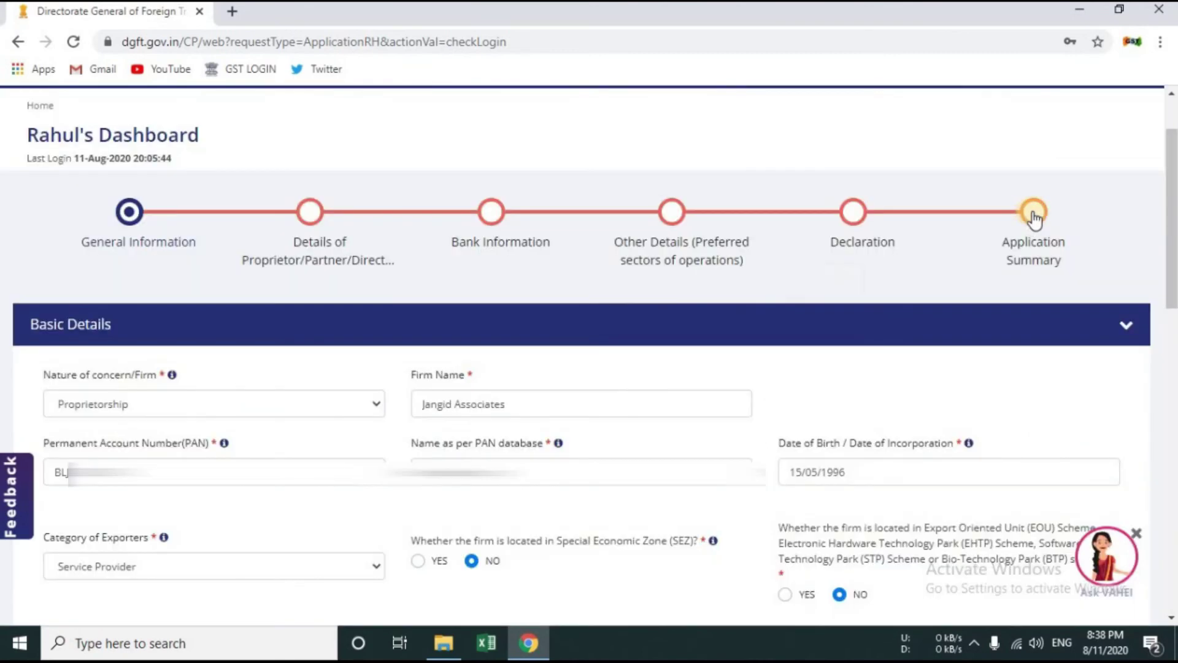
pyautogui.click(1033, 215)
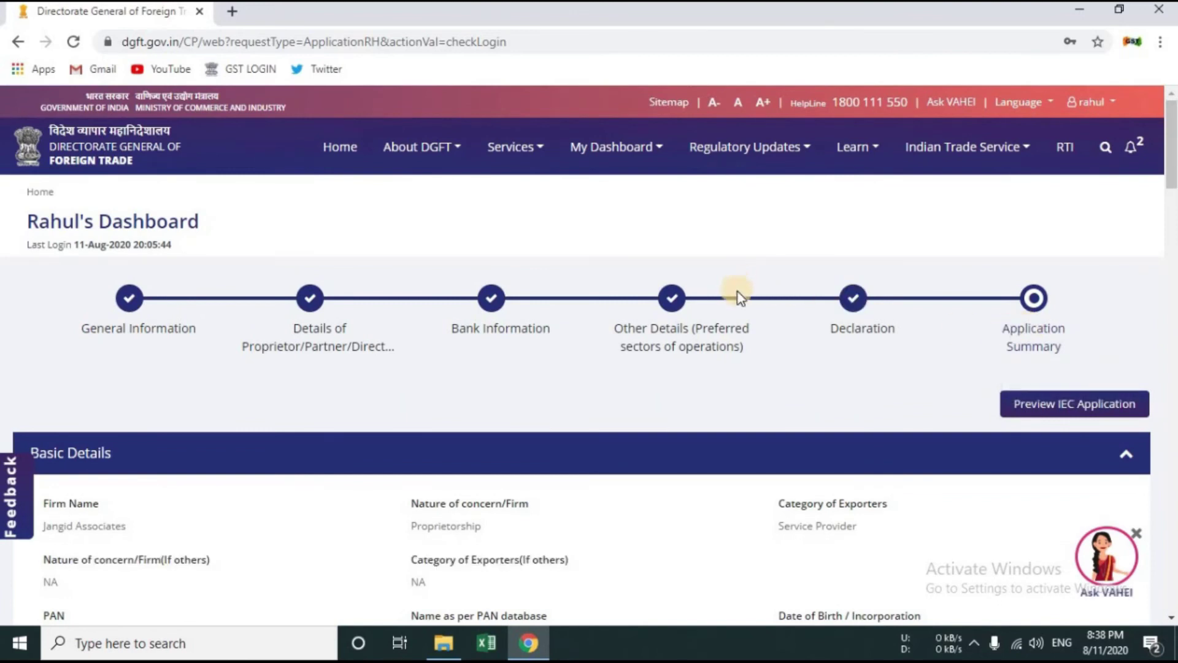
# Step: Sign via Aadhaar e-Sign and consent to using Aadhaar e-KYC data
pyautogui.scroll(-15, 784, 337)
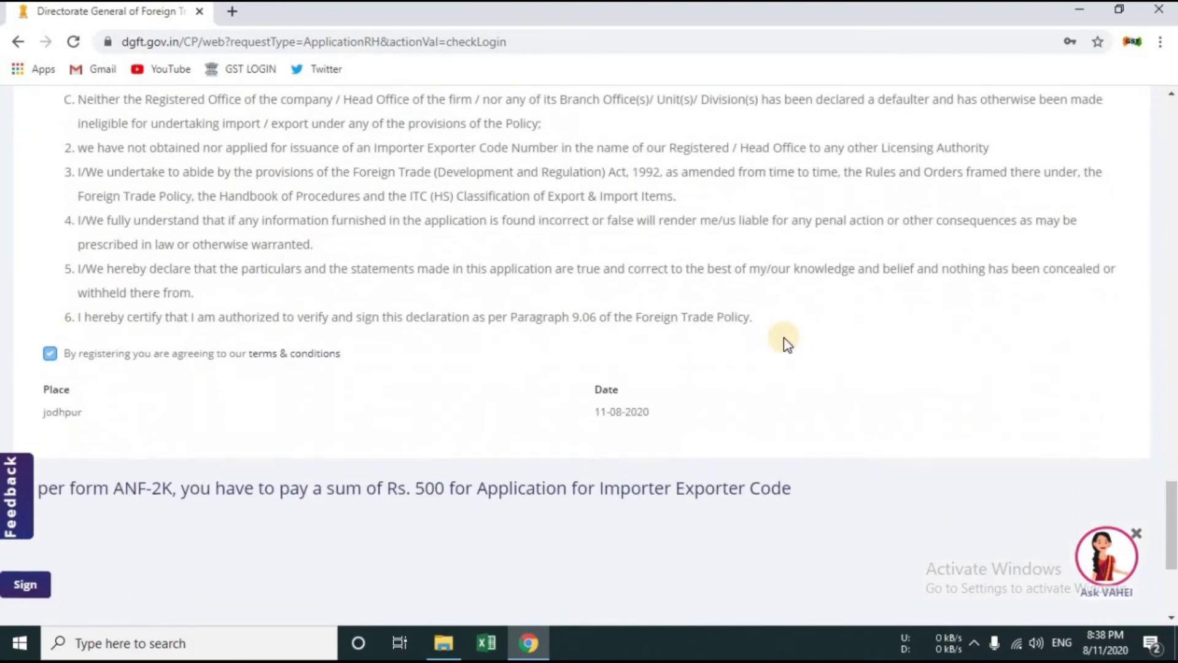
pyautogui.click(24, 340)
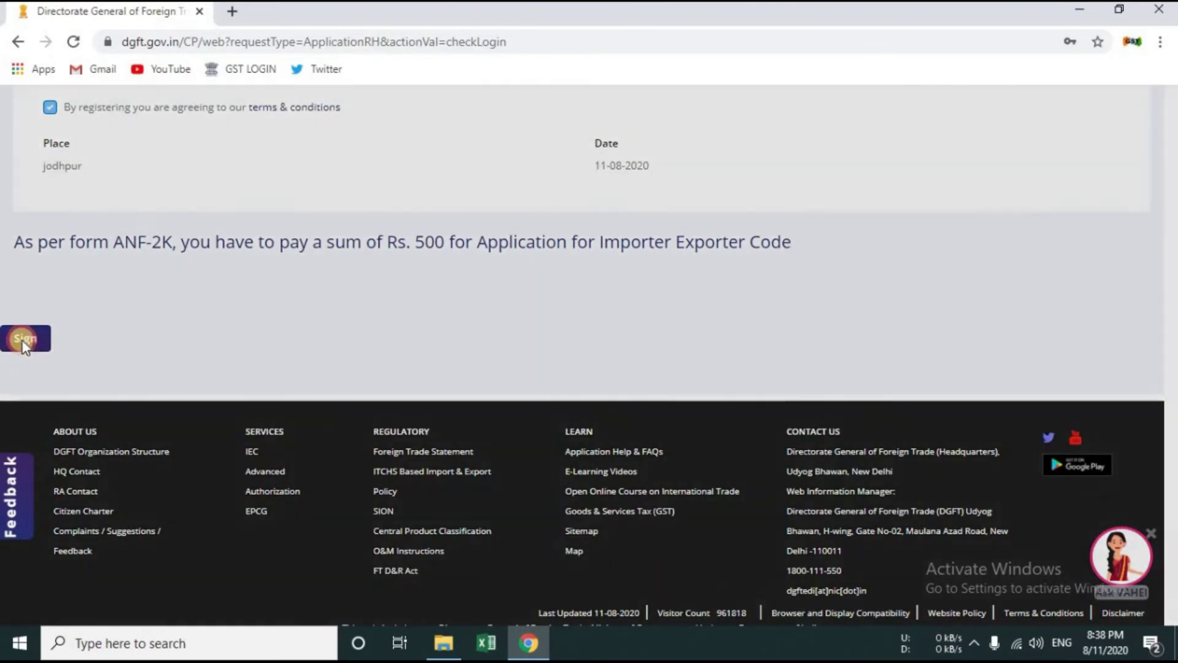
pyautogui.click(610, 387)
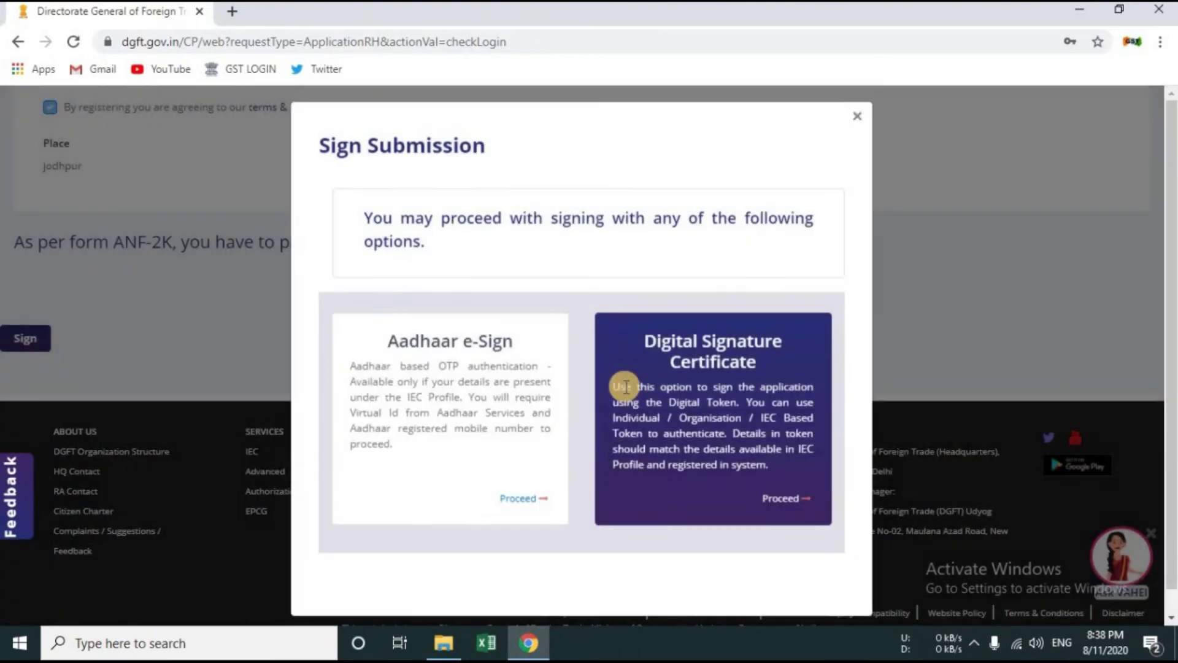
pyautogui.click(519, 510)
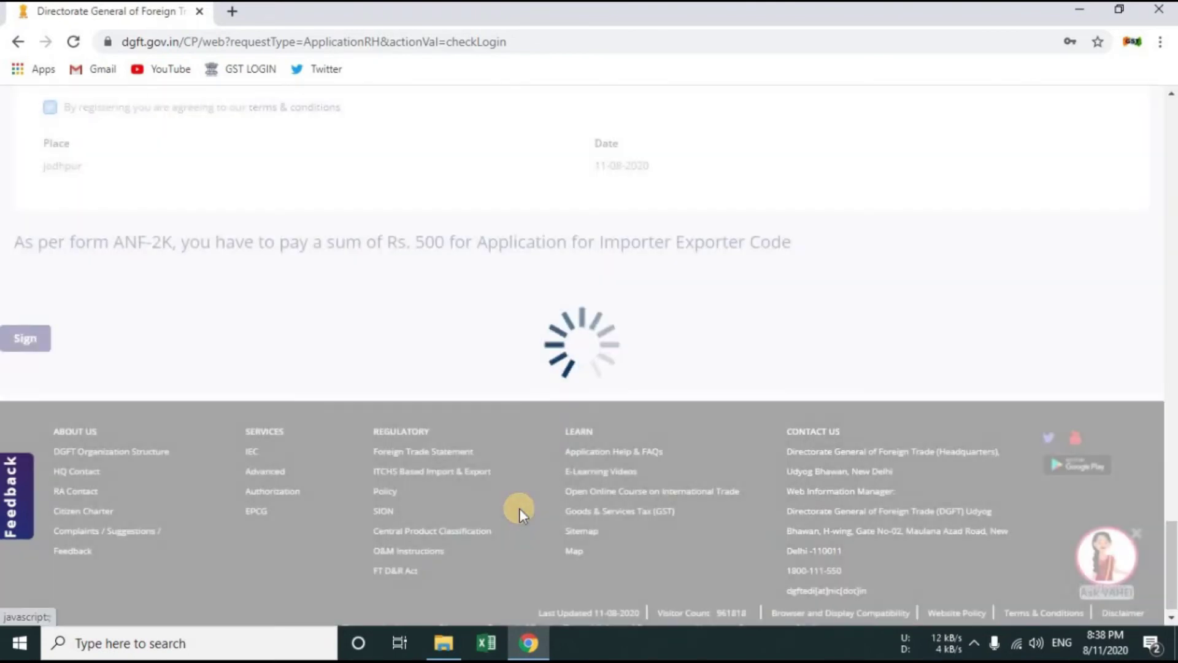
pyautogui.click(163, 165)
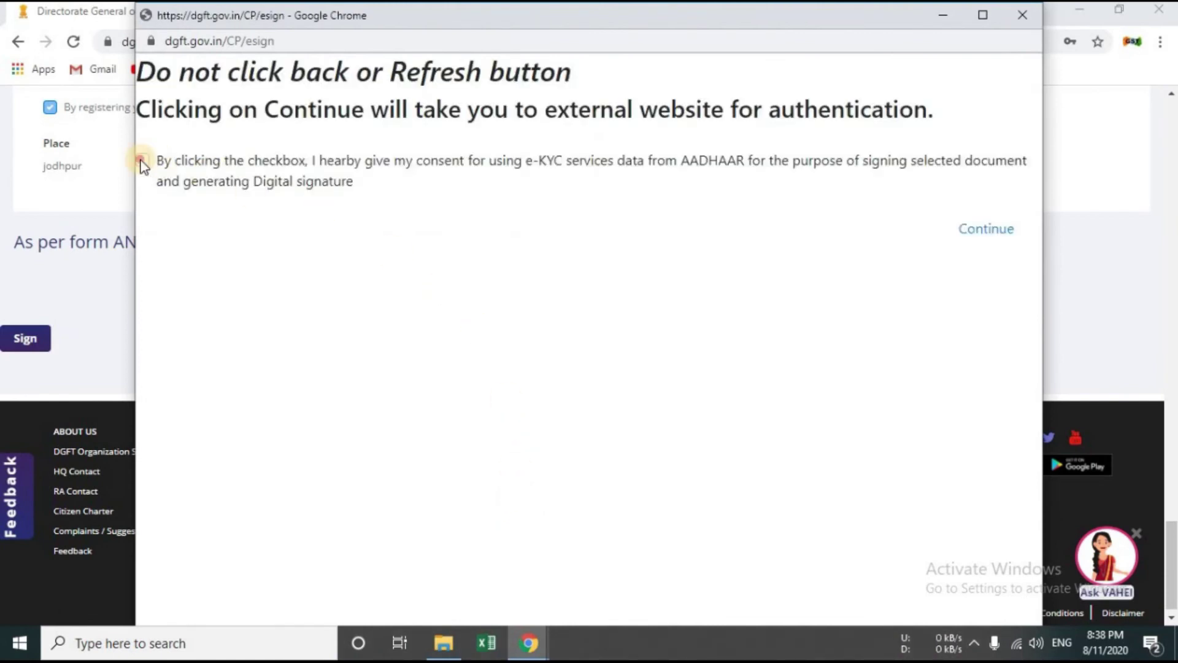
# Step: E-sign the IEC application in C-DAC eSign by entering the Aadhaar number, giving consent, and submitting the OTP
pyautogui.click(1002, 232)
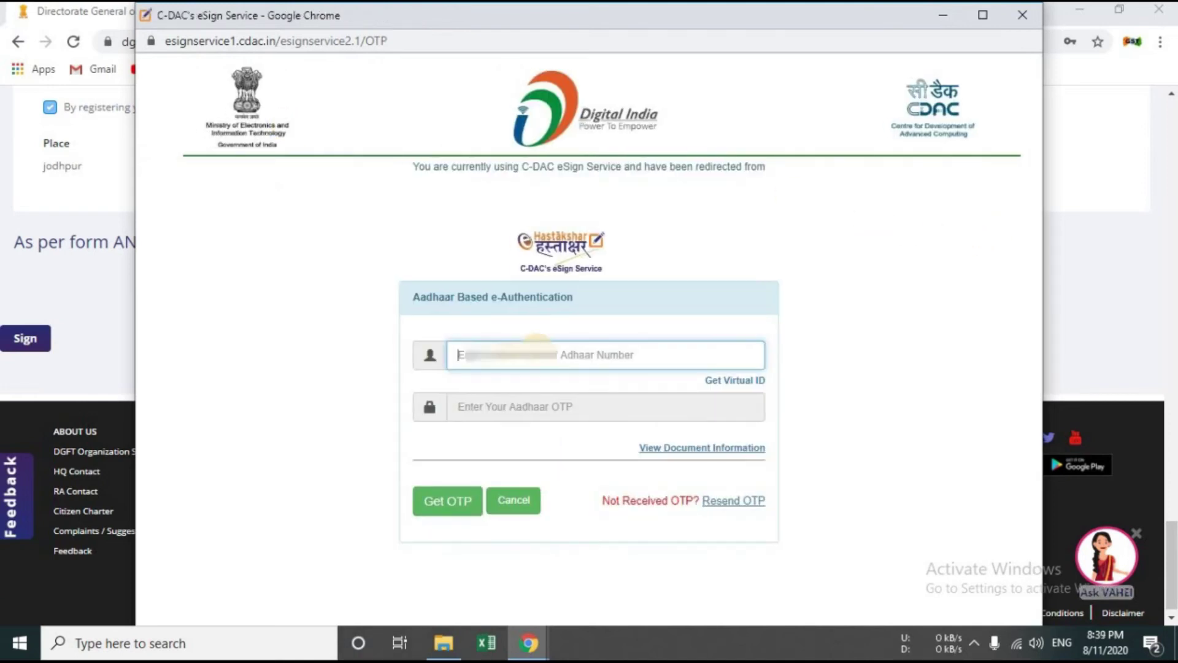
pyautogui.write('9')
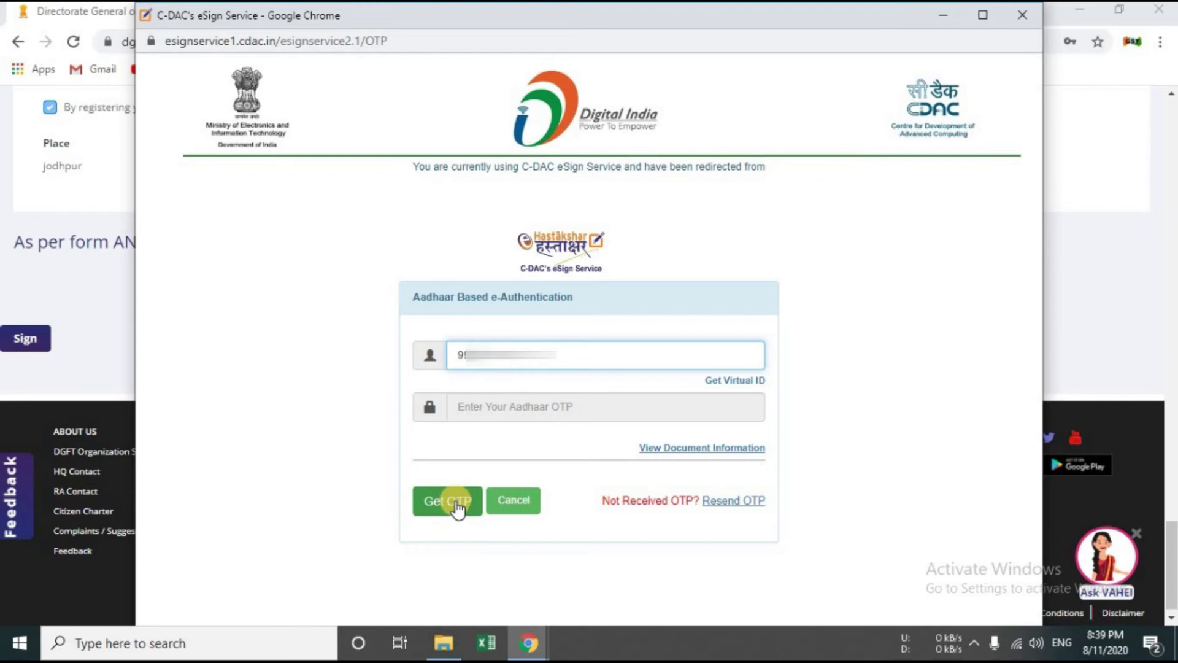
pyautogui.click(455, 500)
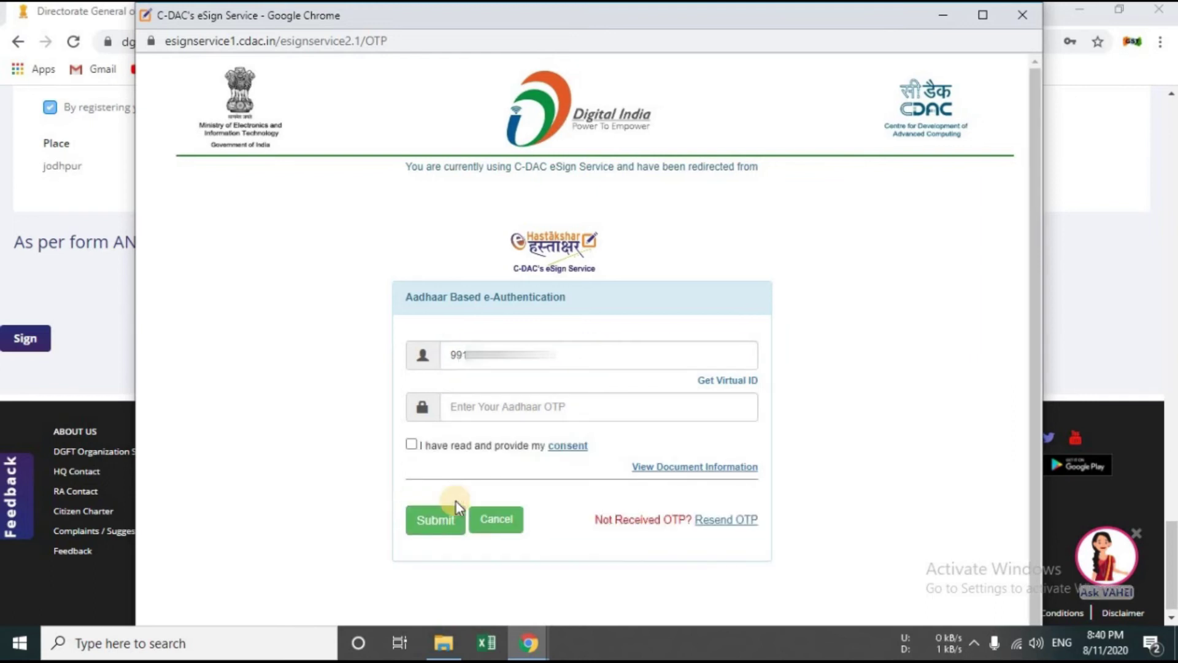
pyautogui.click(410, 442)
pyautogui.click(487, 406)
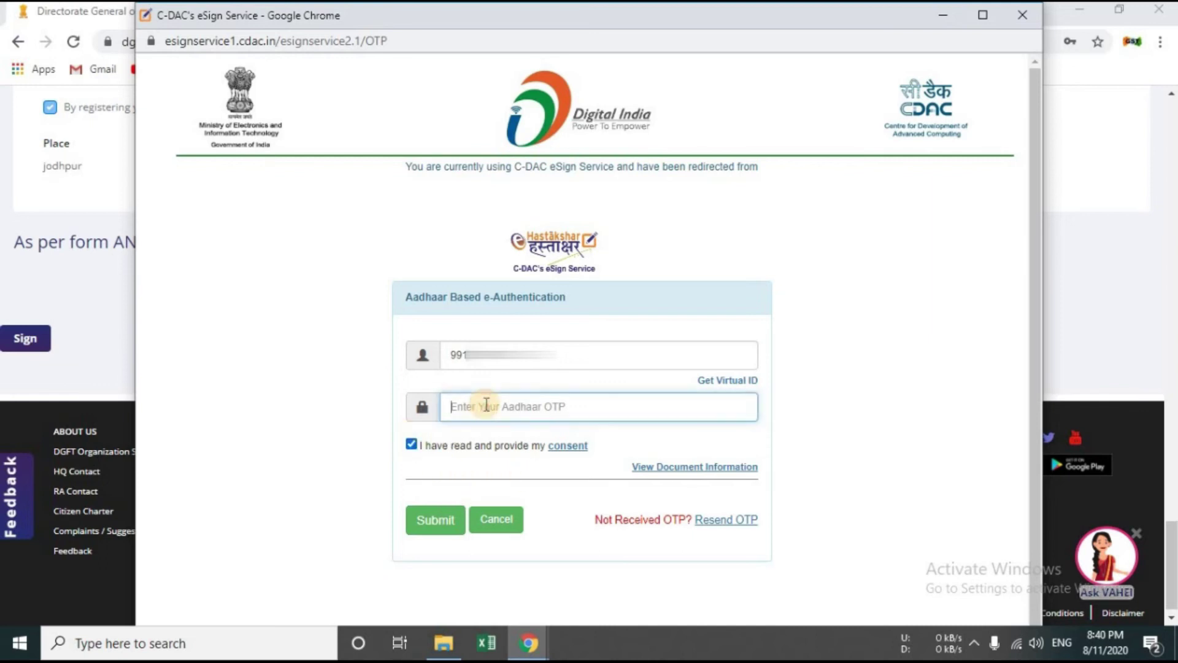
pyautogui.write('••••••')
pyautogui.click(422, 528)
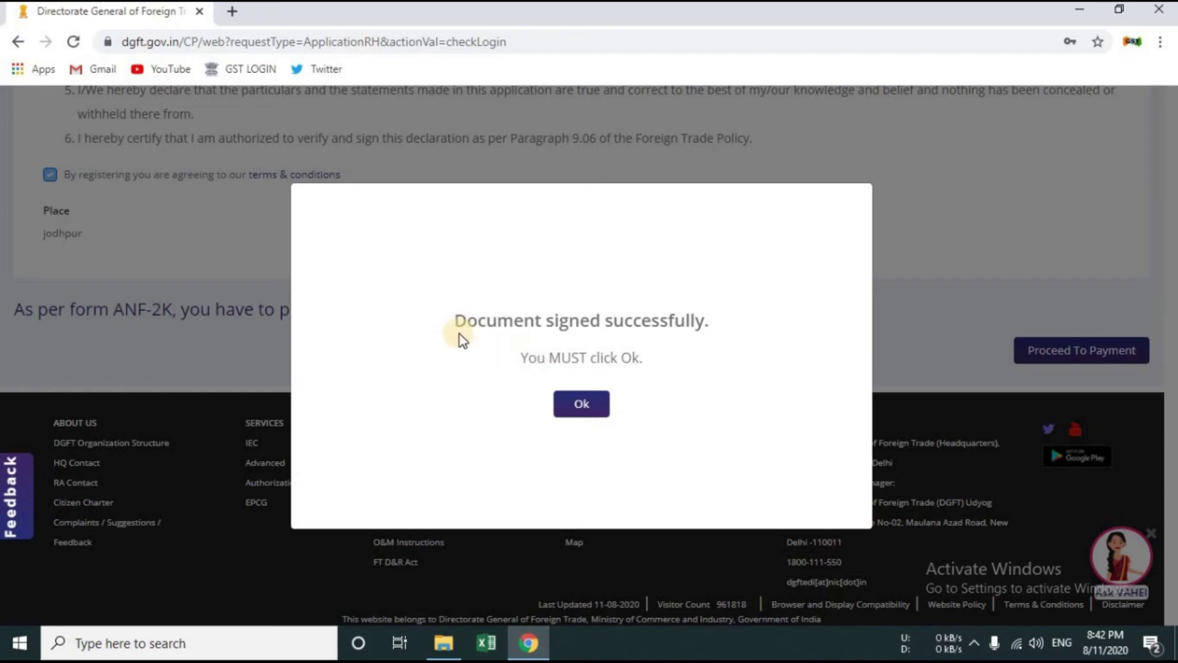
# Step: Dismiss the signing-success dialog and proceed to the Payment Details page with the Rs. 500.0 Apply for Iec fee
pyautogui.click(570, 413)
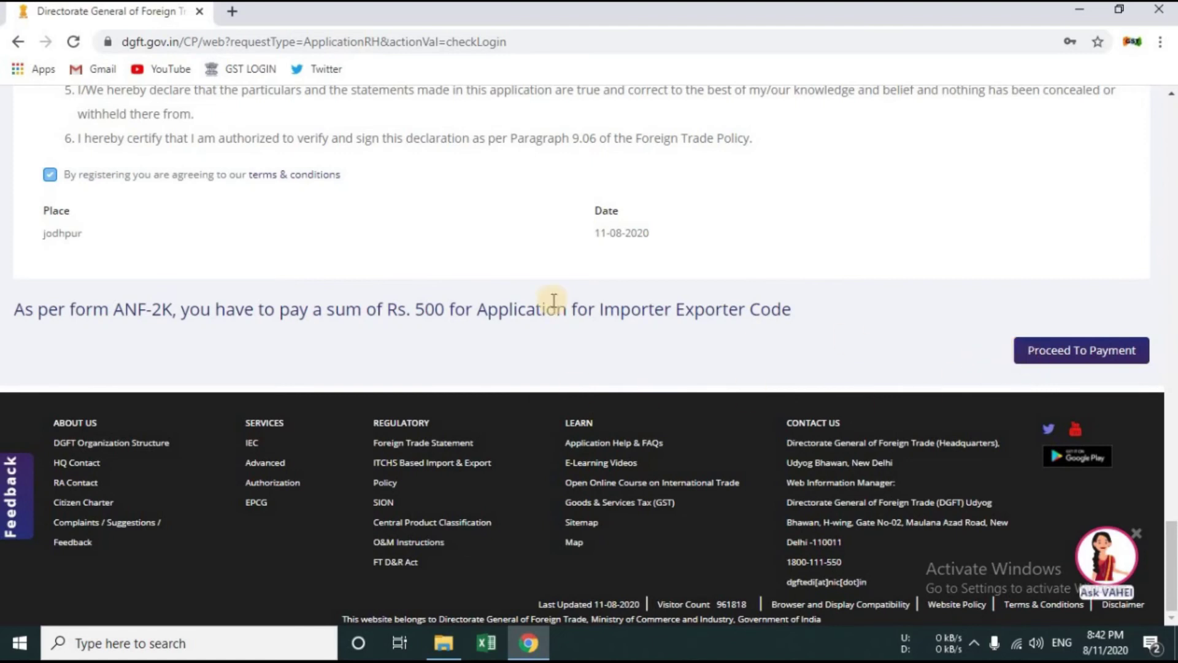
pyautogui.click(1047, 351)
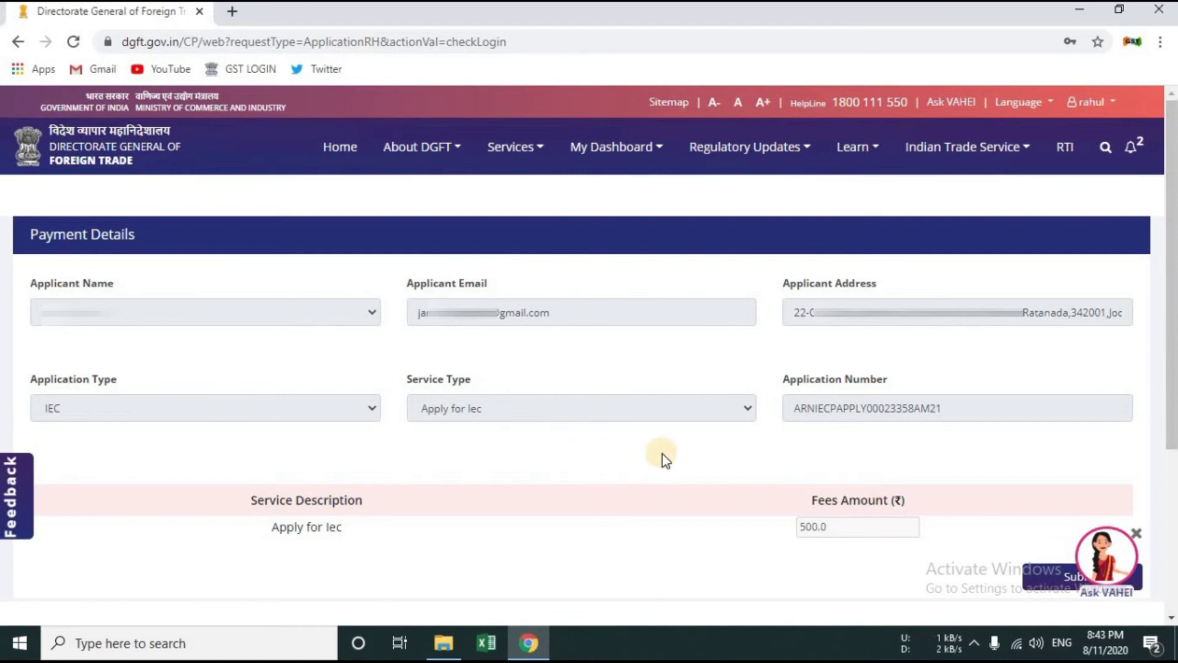
pyautogui.scroll(-1, 662, 454)
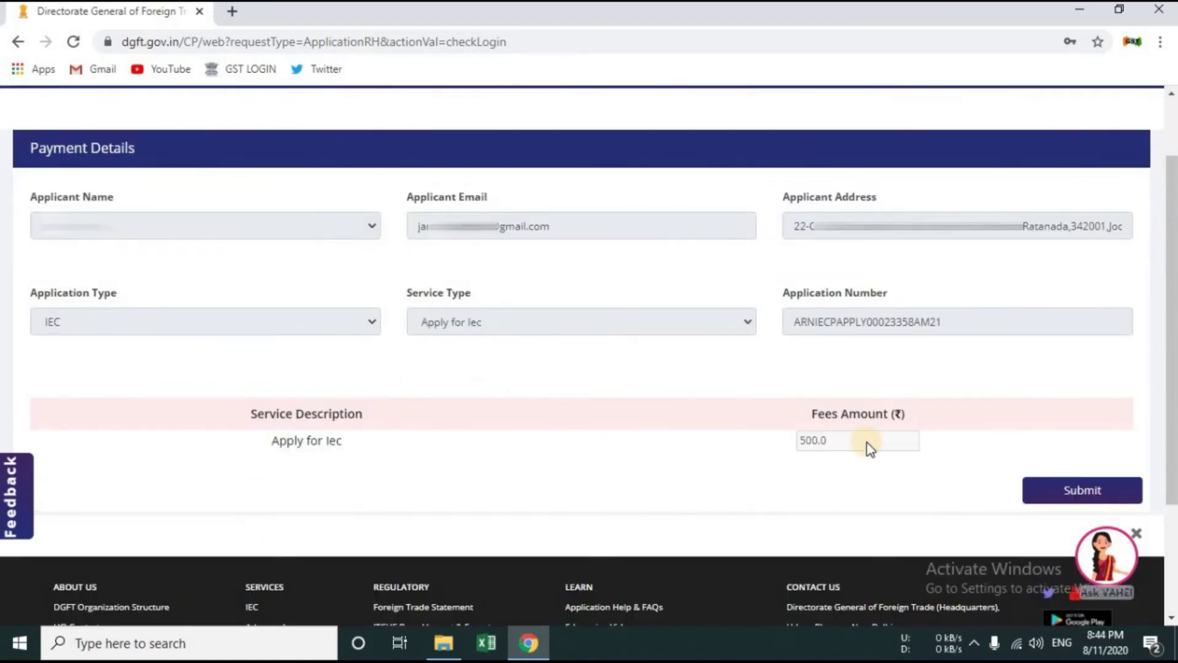
# Step: Submit the Rs 500 IEC fee, then review and confirm the depositor and purpose details on Bharatkosh
pyautogui.click(1055, 495)
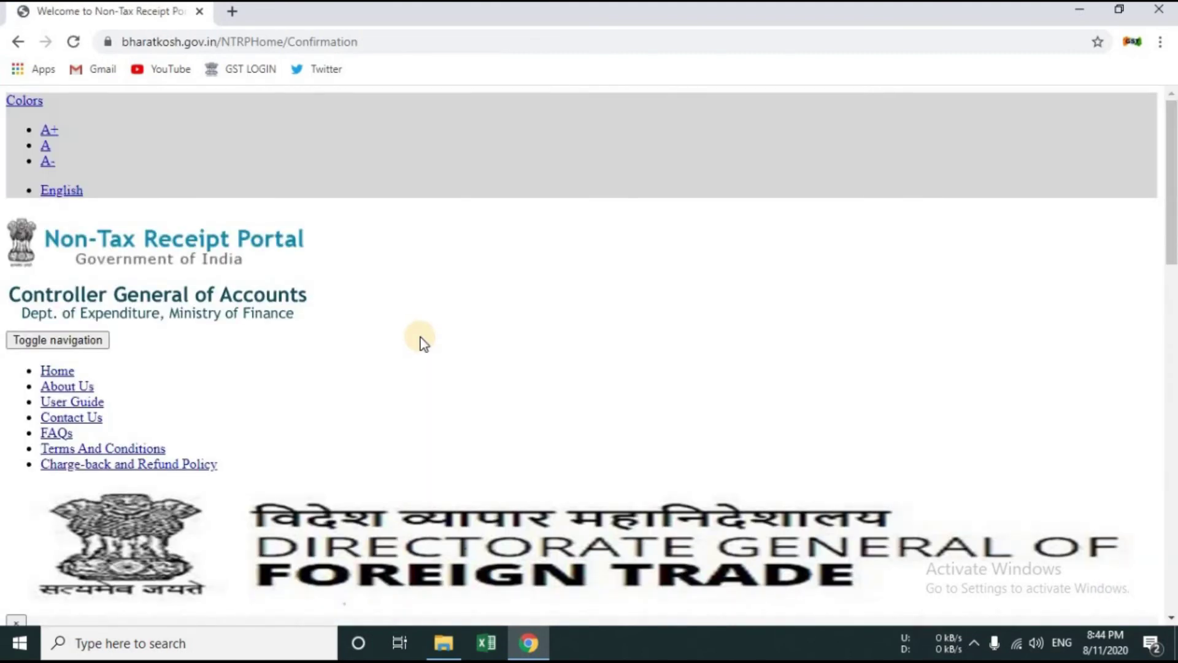
pyautogui.scroll(-7, 422, 333)
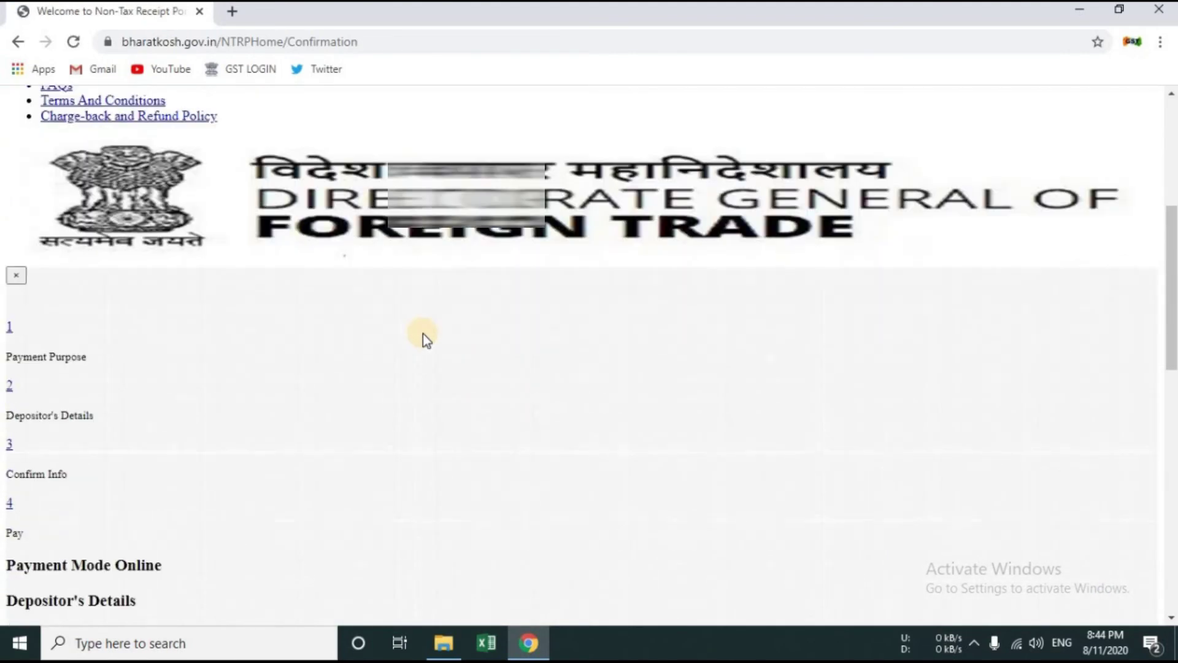
pyautogui.scroll(-4, 405, 244)
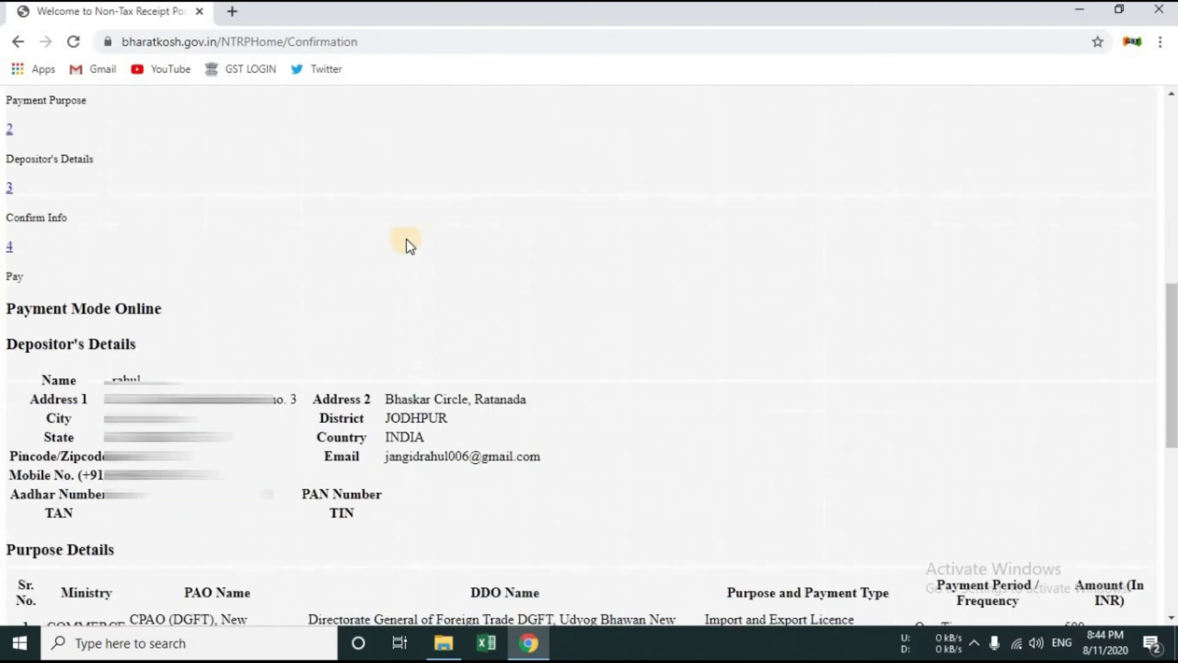
pyautogui.scroll(-4, 412, 245)
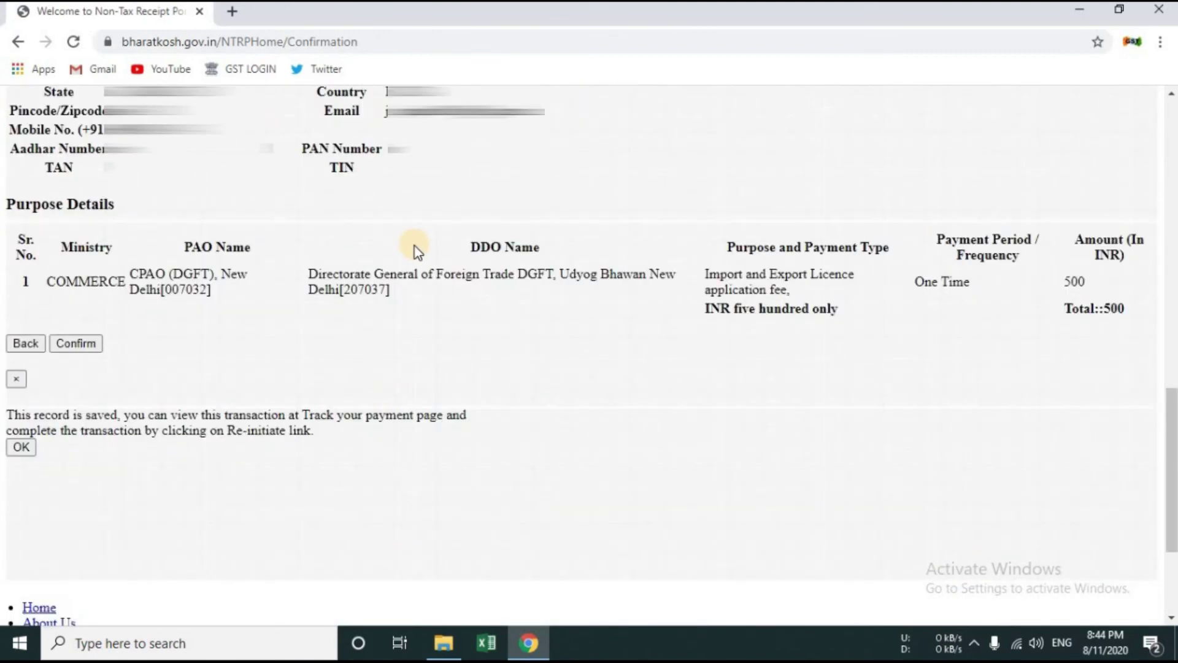
pyautogui.scroll(1, 399, 261)
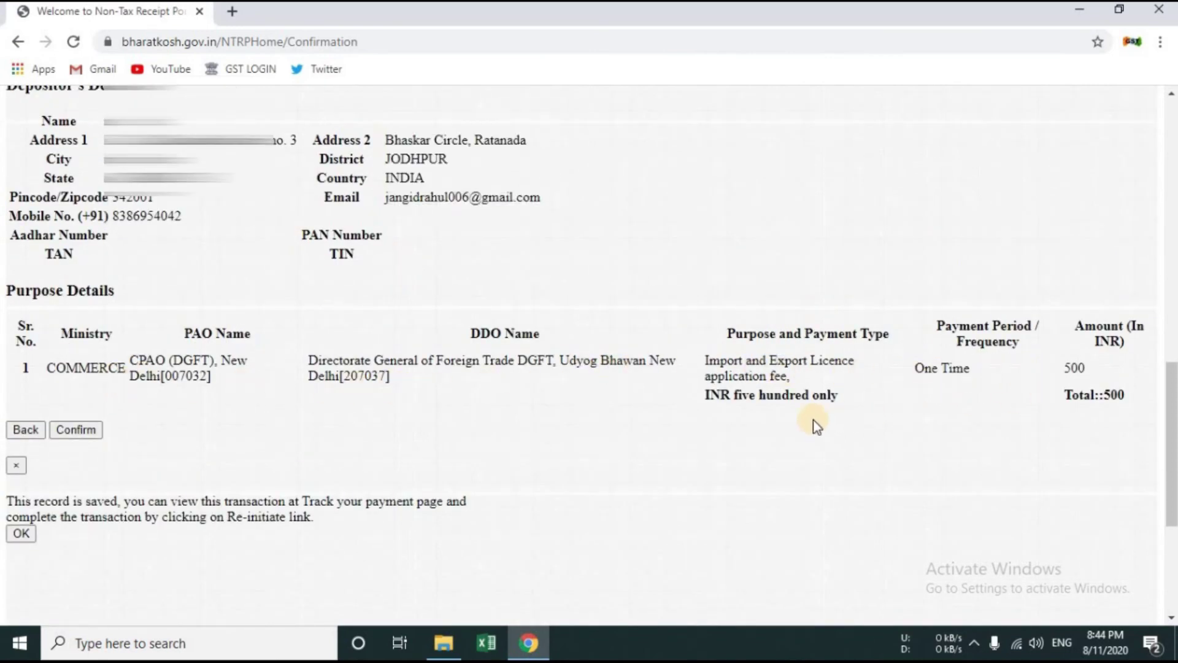
pyautogui.click(93, 430)
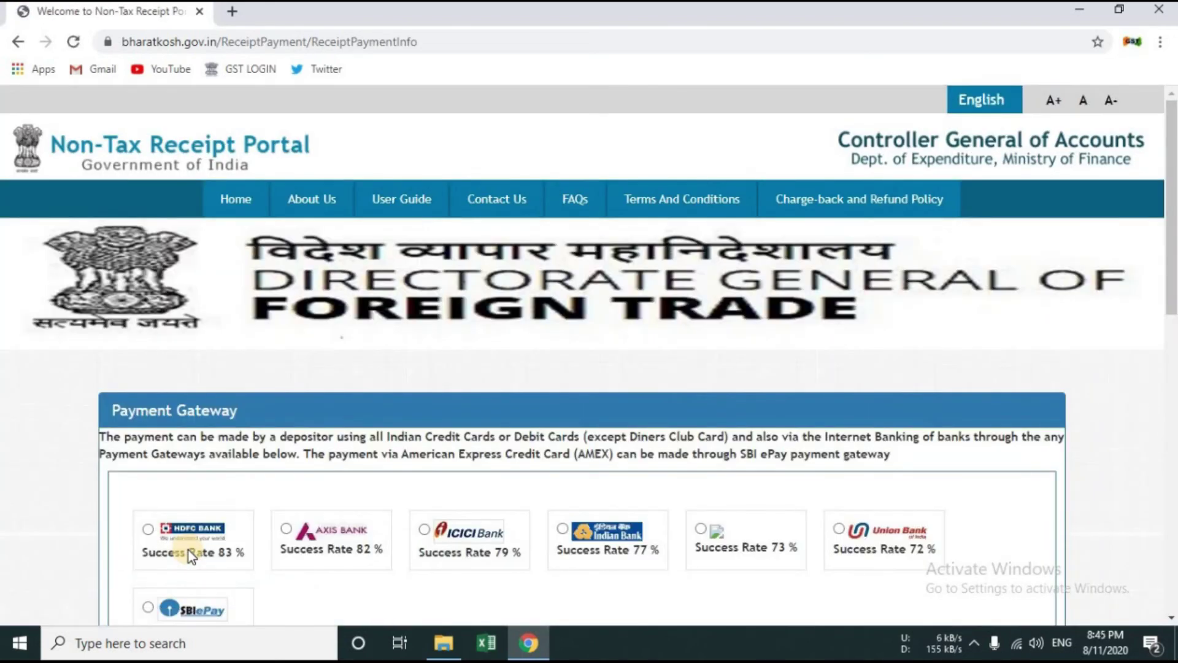
# Step: Try the HDFC, Axis, ICICI and Indian Bank gateways before settling on SBI ePay
pyautogui.scroll(-3, 189, 550)
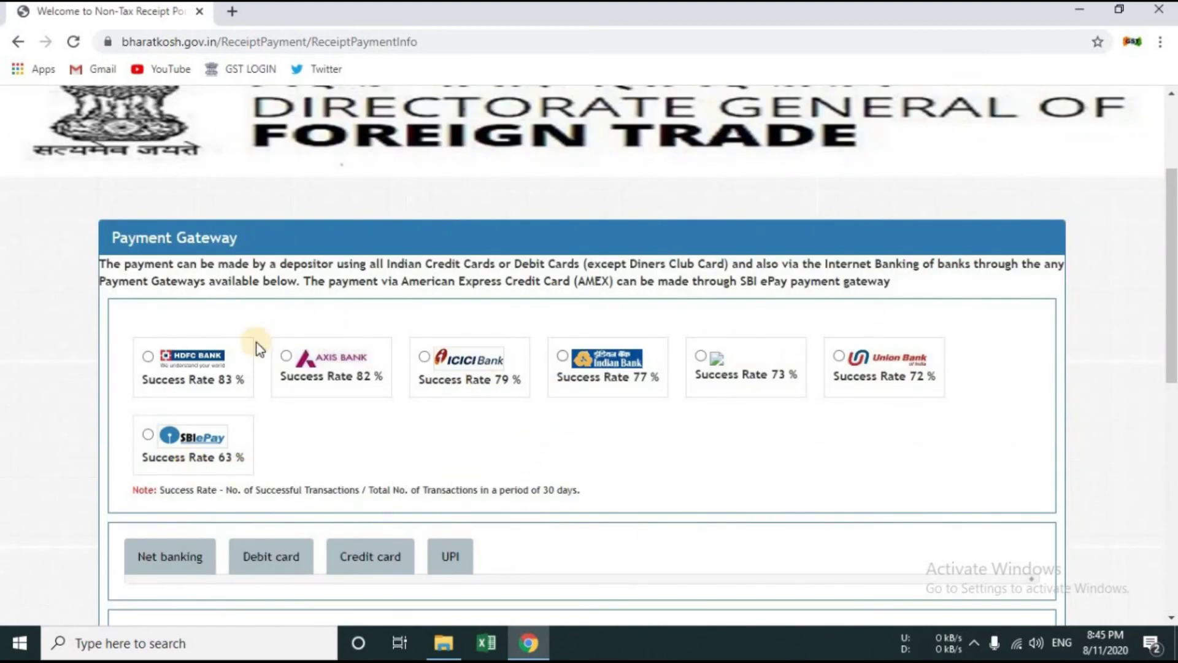
pyautogui.click(149, 357)
pyautogui.click(286, 357)
pyautogui.click(424, 357)
pyautogui.click(697, 362)
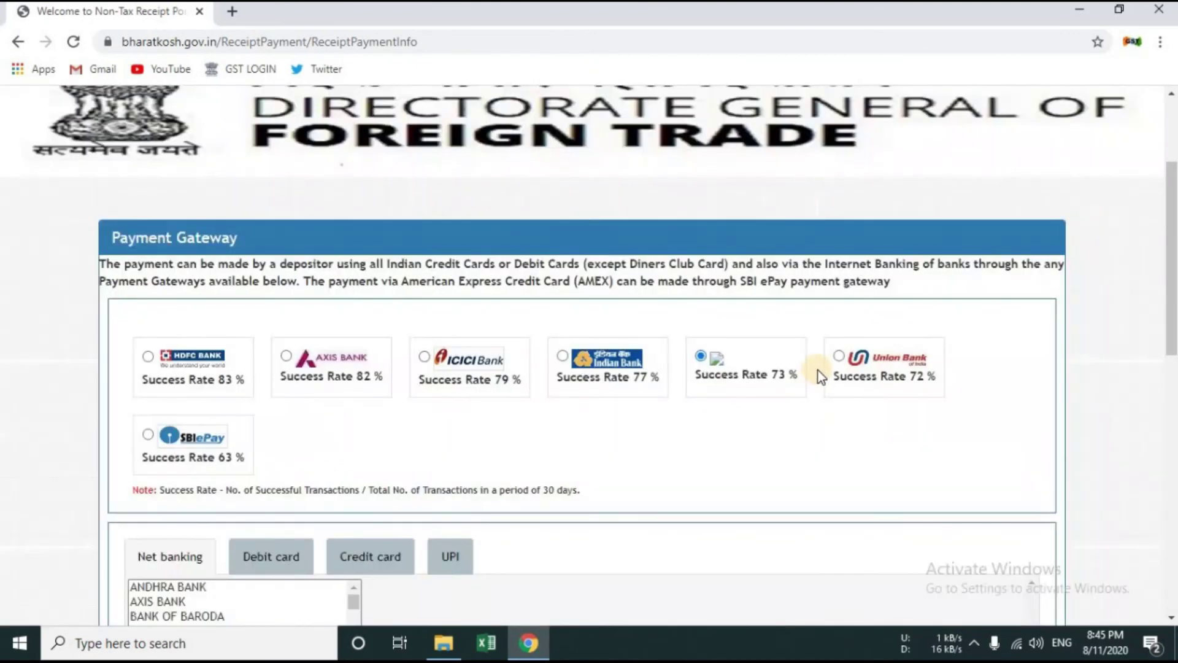
pyautogui.click(830, 361)
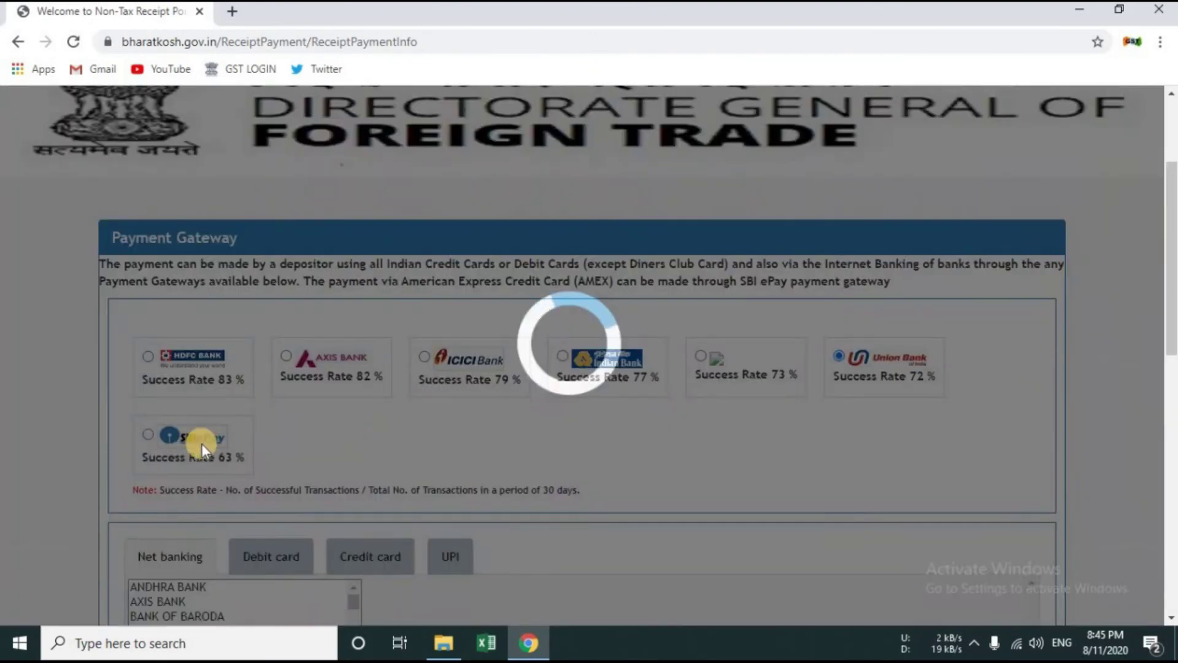
pyautogui.click(147, 436)
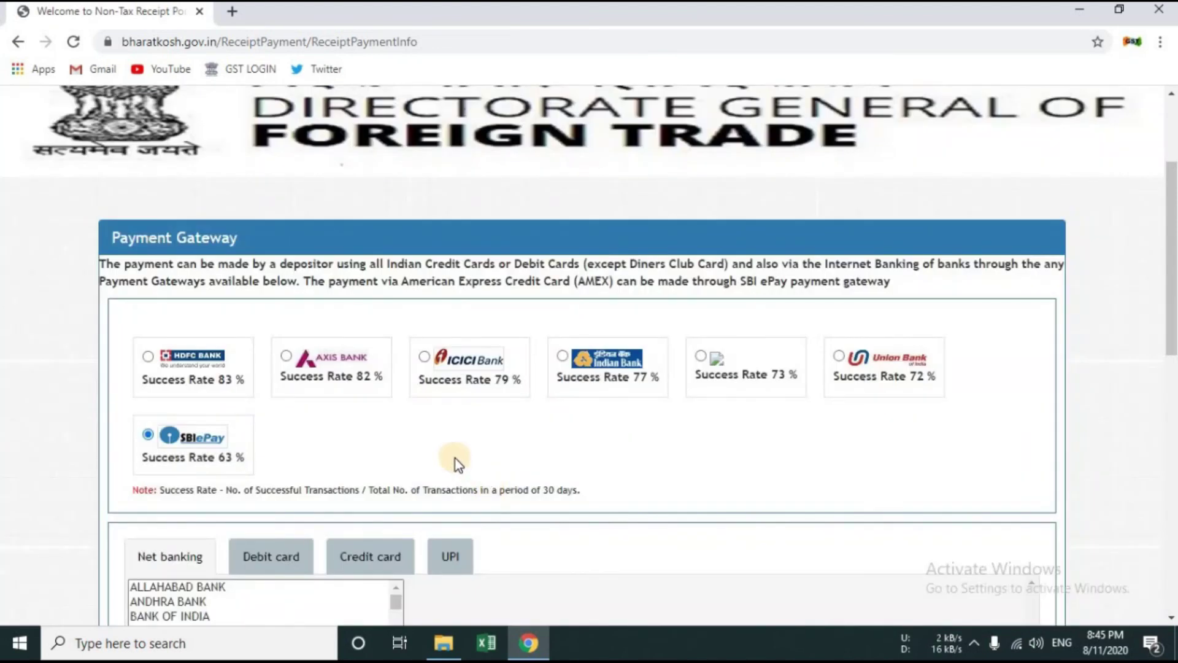
# Step: Browse SBI ePay's debit card (MasterCard) and UPI payment options
pyautogui.scroll(-3, 455, 458)
pyautogui.click(397, 432)
pyautogui.moveTo(399, 433)
pyautogui.mouseDown()
pyautogui.moveTo(400, 448)
pyautogui.moveTo(406, 425)
pyautogui.mouseUp()
pyautogui.click(280, 391)
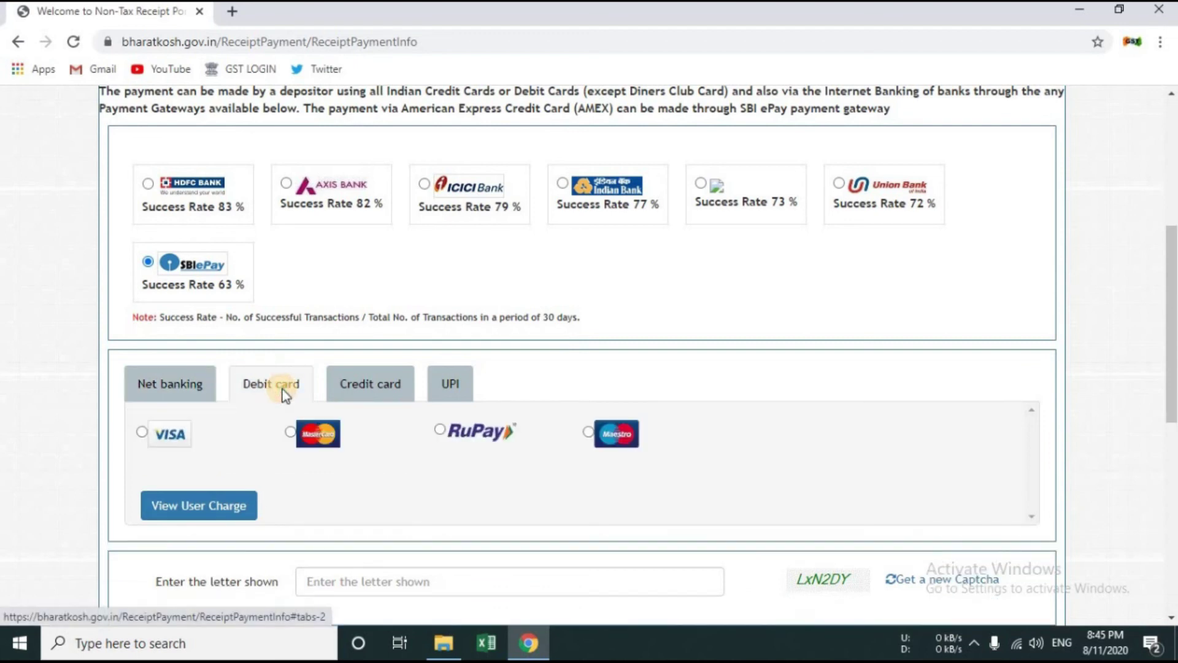
pyautogui.click(292, 430)
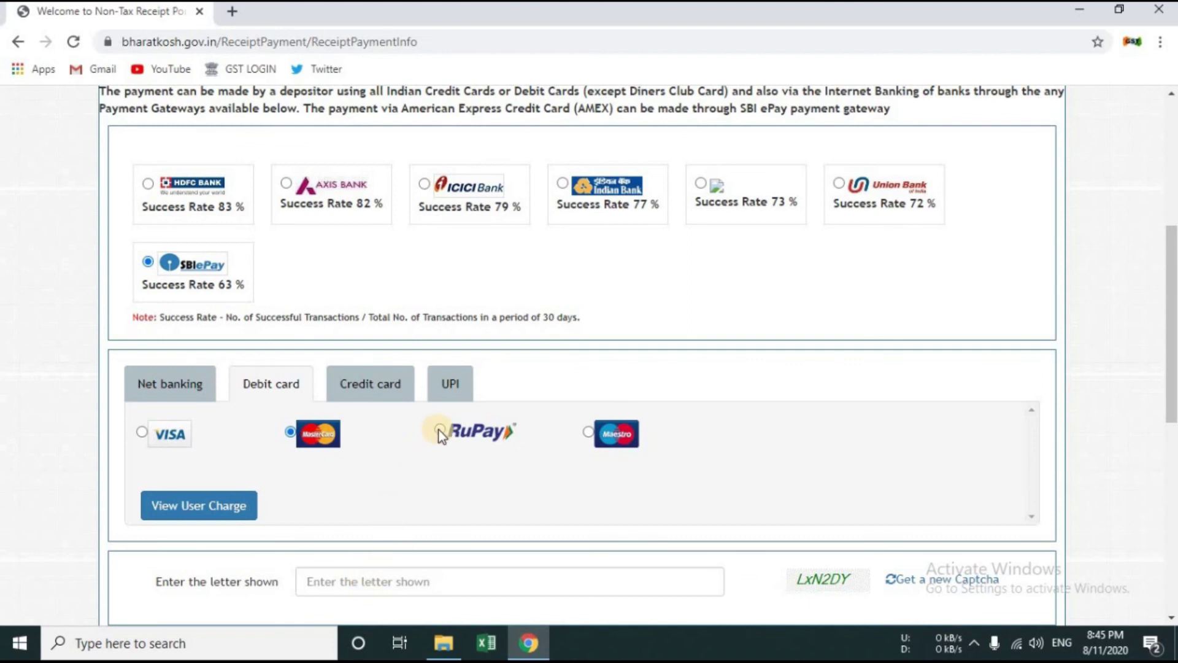
pyautogui.click(470, 388)
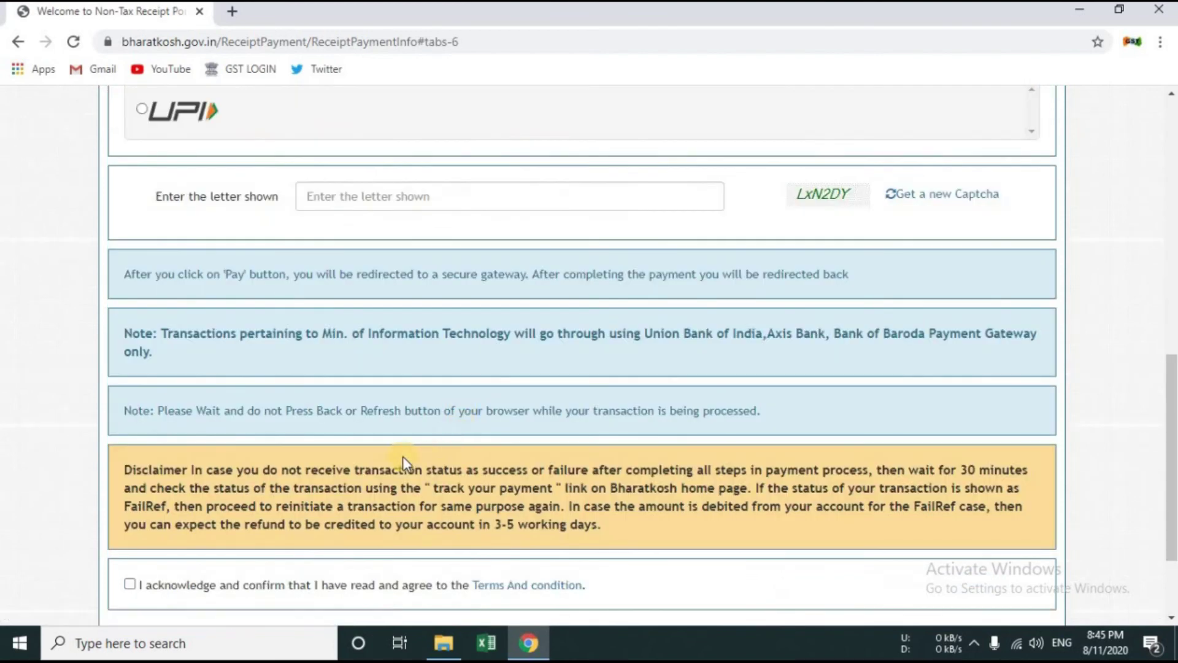
pyautogui.scroll(2, 345, 296)
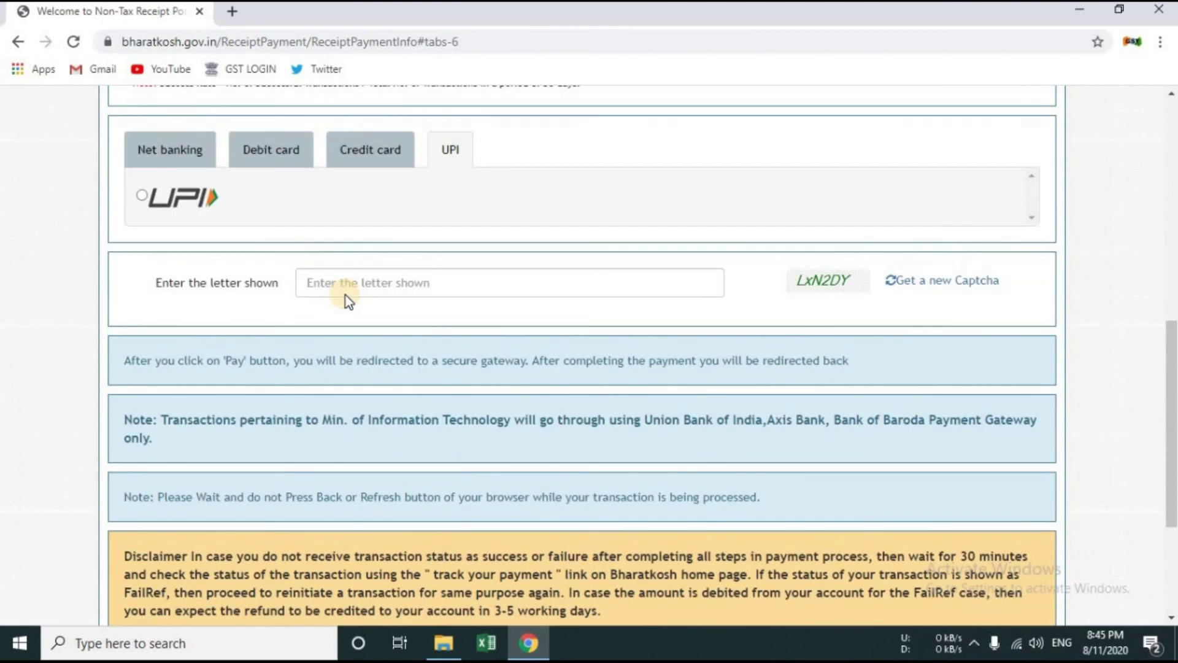
pyautogui.scroll(-3, 263, 273)
# Step: Accept the terms acknowledgement and choose State Bank of India net banking, showing ₹3.50 charges
pyautogui.click(130, 497)
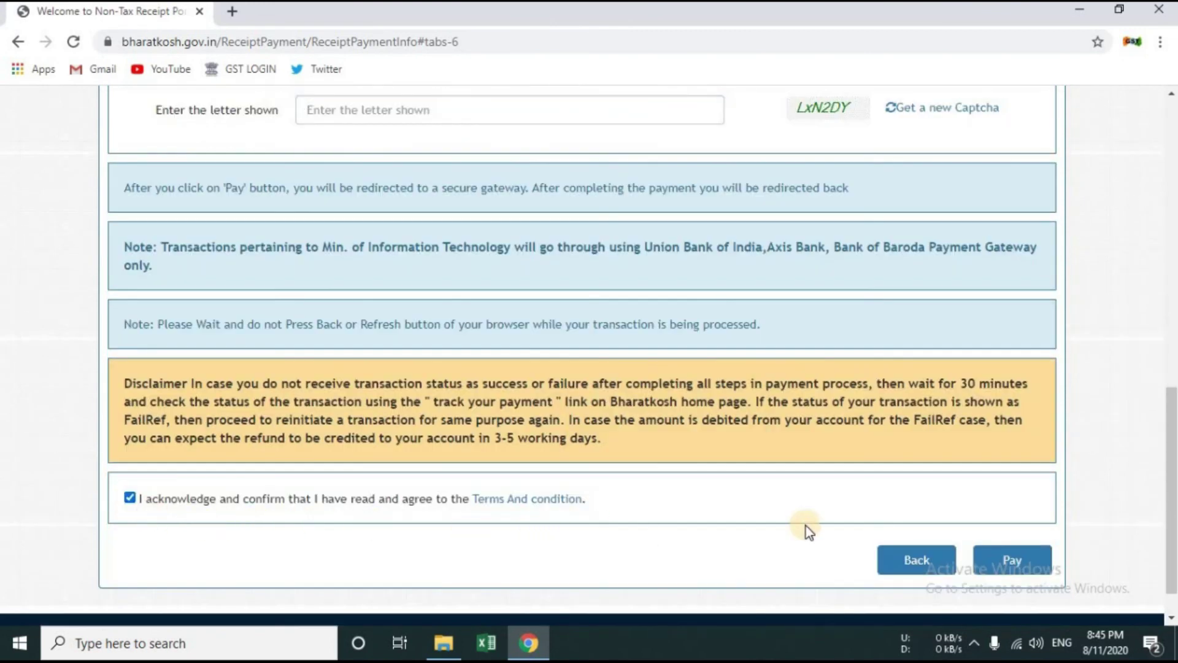
pyautogui.click(1016, 564)
pyautogui.scroll(3, 385, 473)
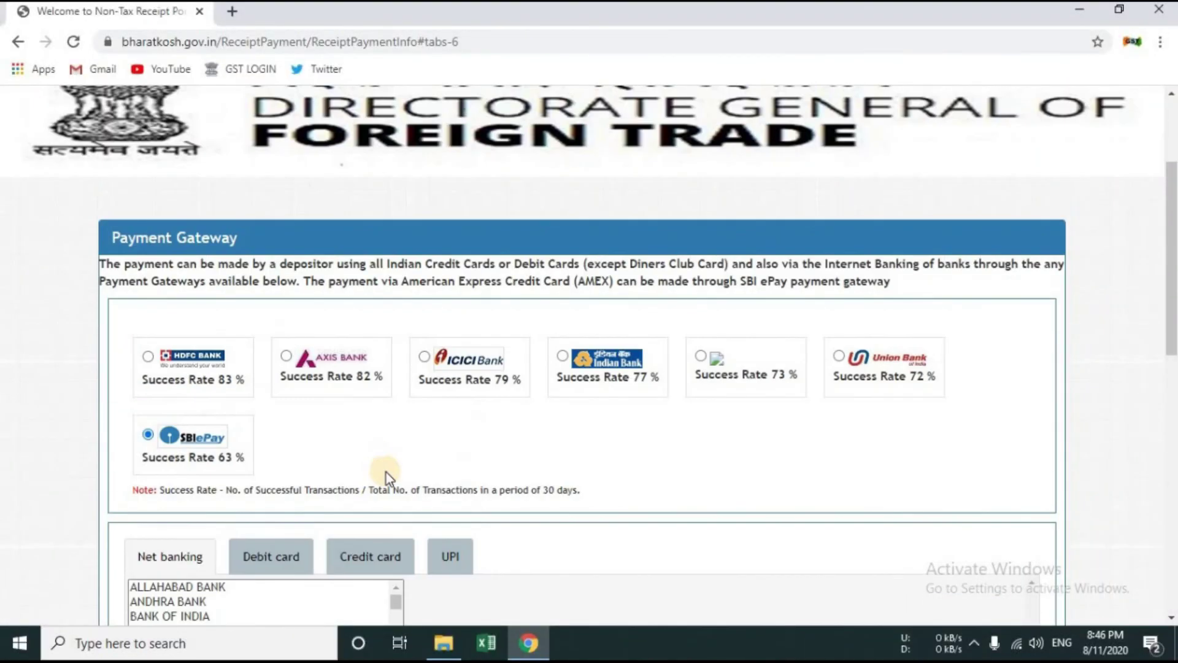
pyautogui.scroll(-2, 385, 476)
pyautogui.scroll(-3, 394, 508)
pyautogui.scroll(-7, 347, 524)
pyautogui.scroll(-2, 355, 532)
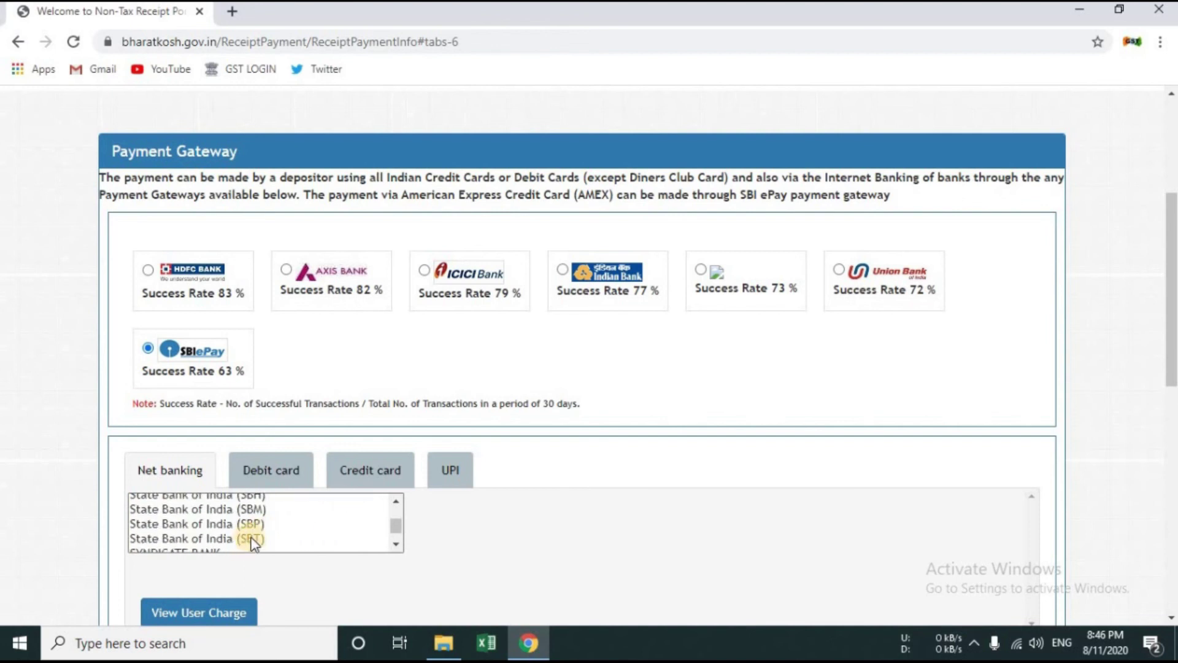
pyautogui.scroll(2, 249, 540)
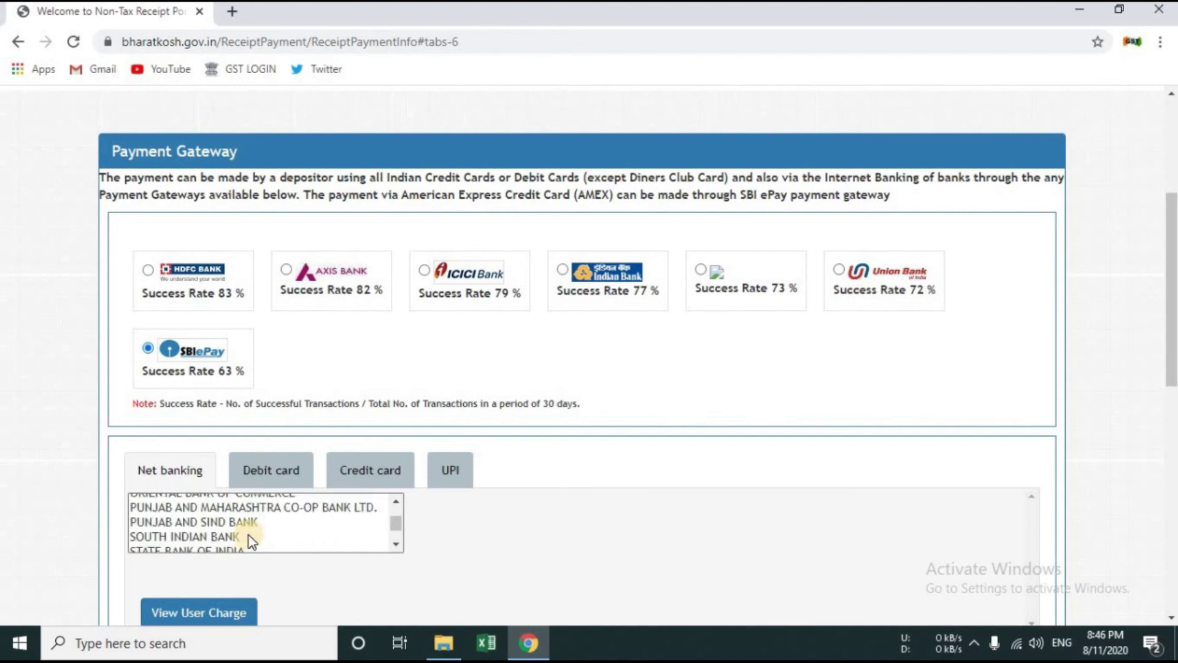
pyautogui.click(230, 548)
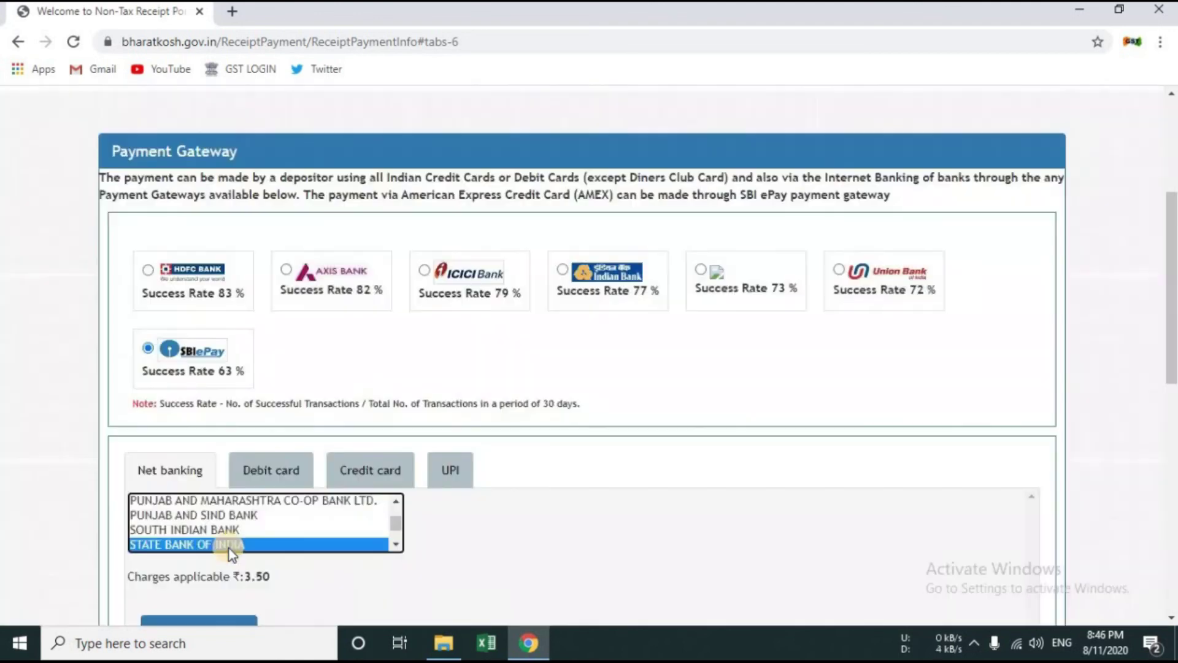
pyautogui.scroll(-2, 270, 494)
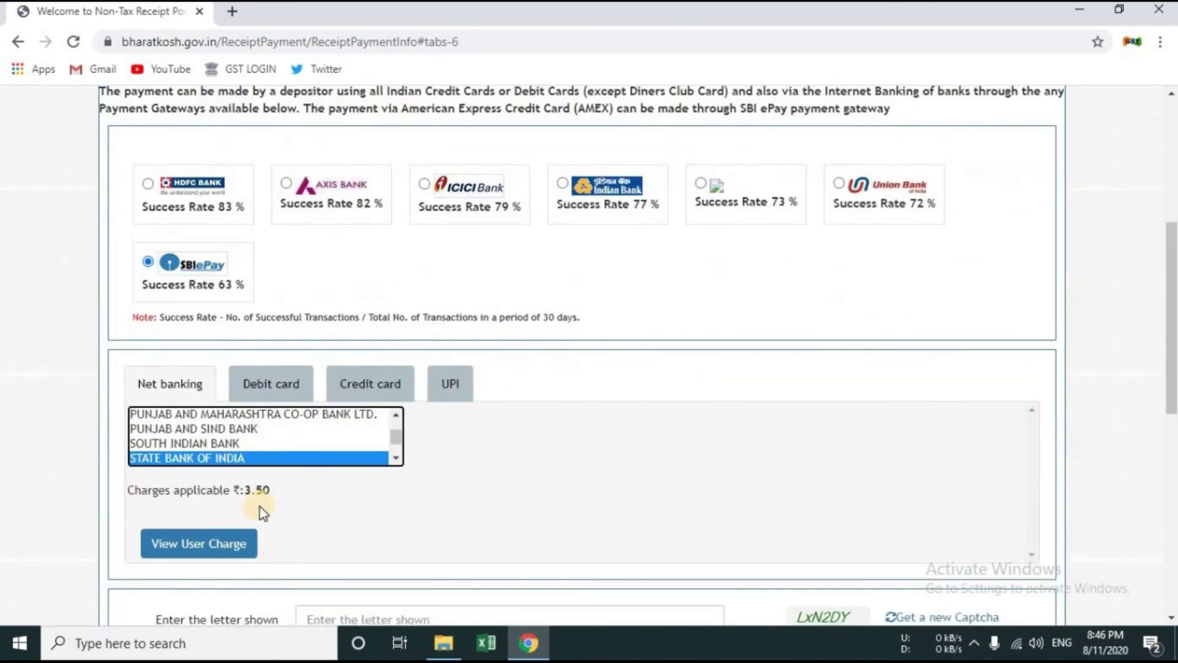
# Step: Review the user bank charges table, then close it
pyautogui.click(232, 541)
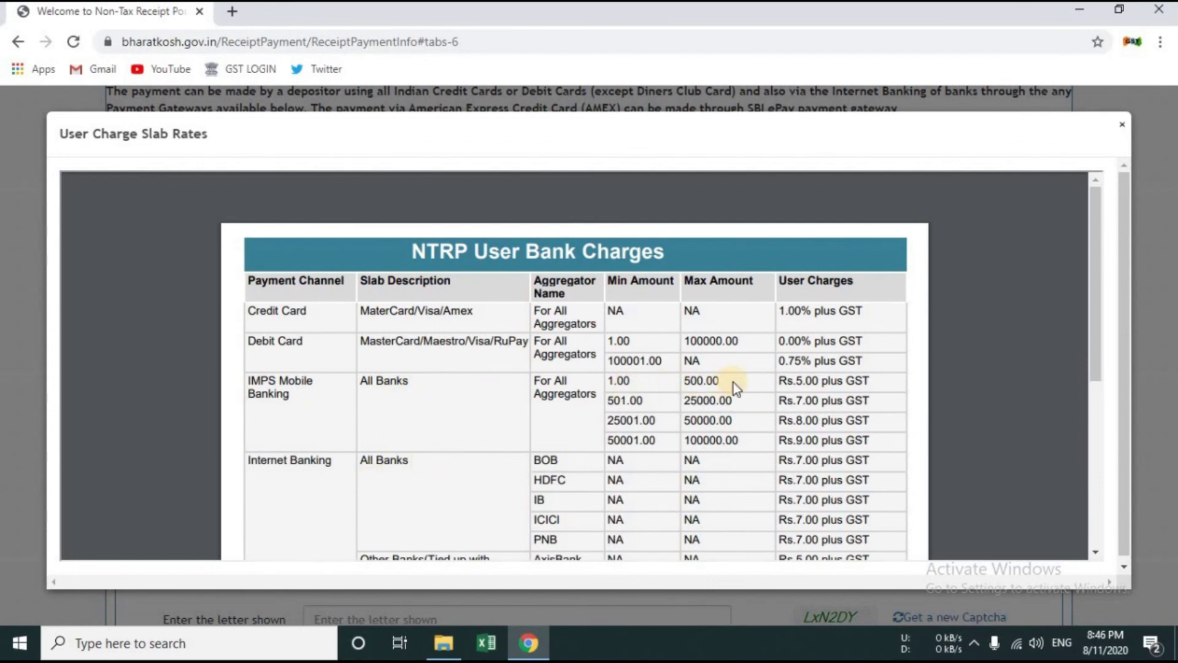
pyautogui.scroll(-2, 783, 381)
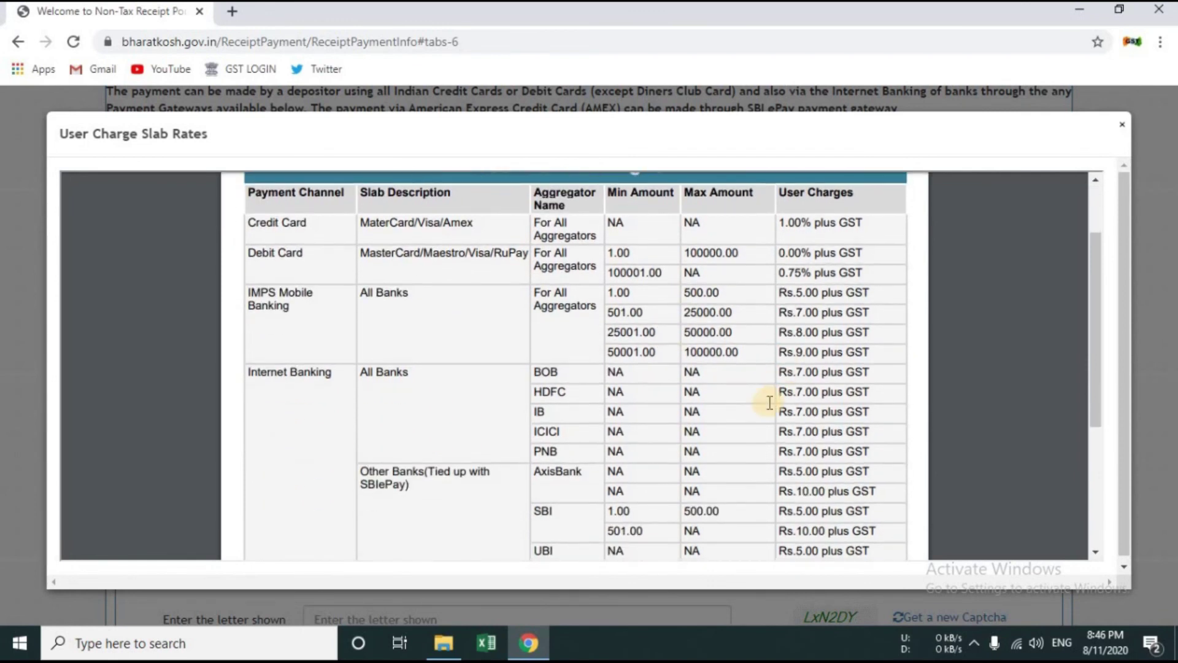
pyautogui.scroll(-4, 755, 405)
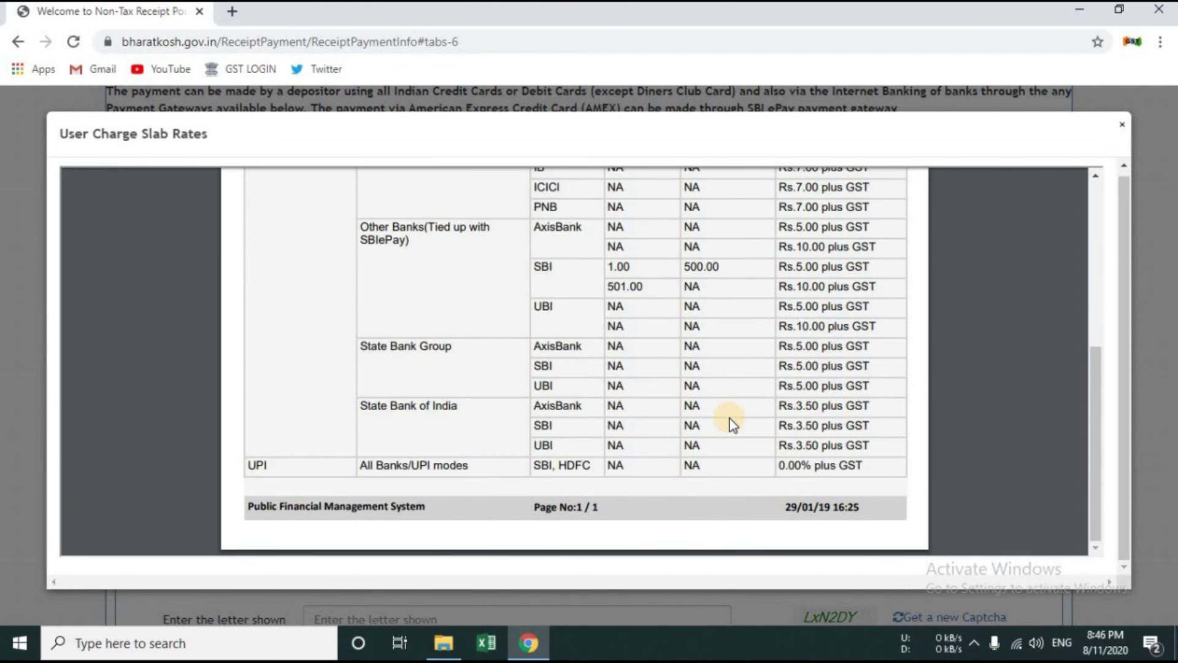
pyautogui.scroll(3, 732, 423)
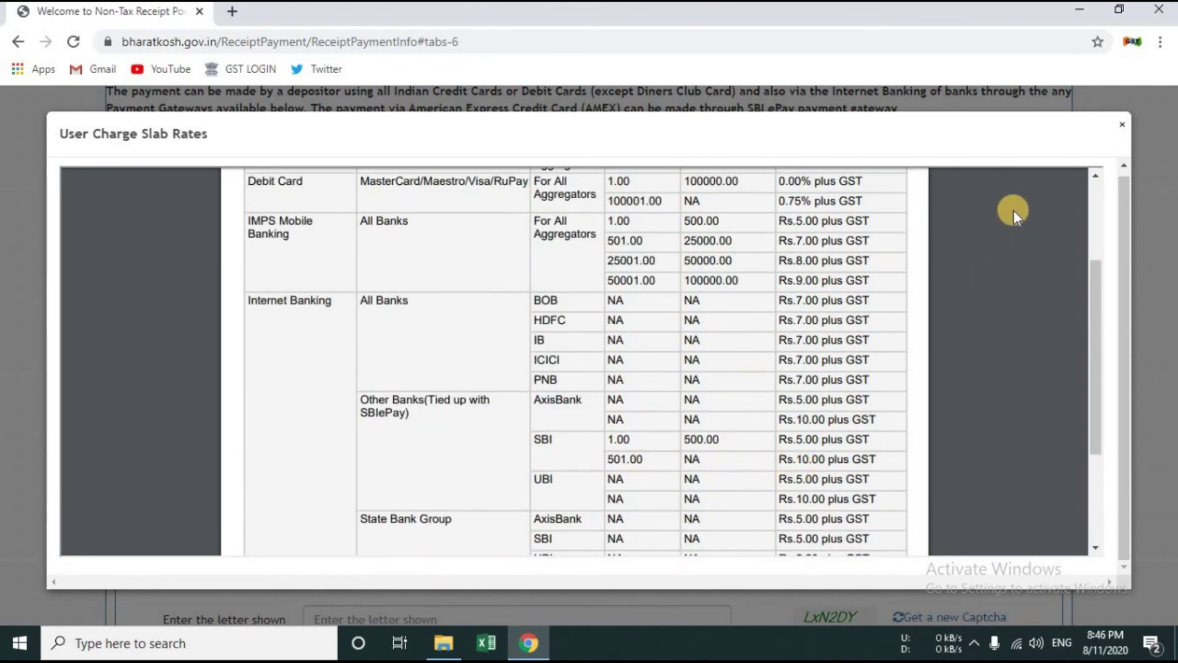
pyautogui.click(1122, 124)
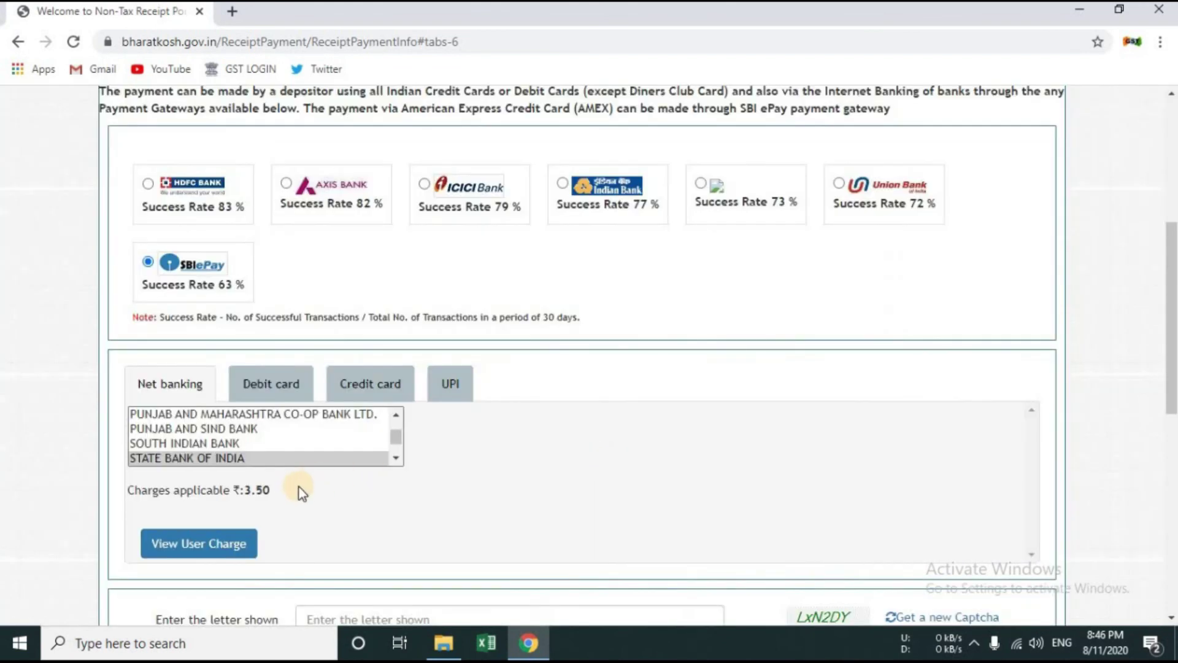
# Step: Fill in the captcha and pay the IEC fee, handing off to SBI ePay
pyautogui.scroll(-3, 300, 491)
pyautogui.click(416, 449)
pyautogui.write('LxN2DY')
pyautogui.scroll(-6, 429, 444)
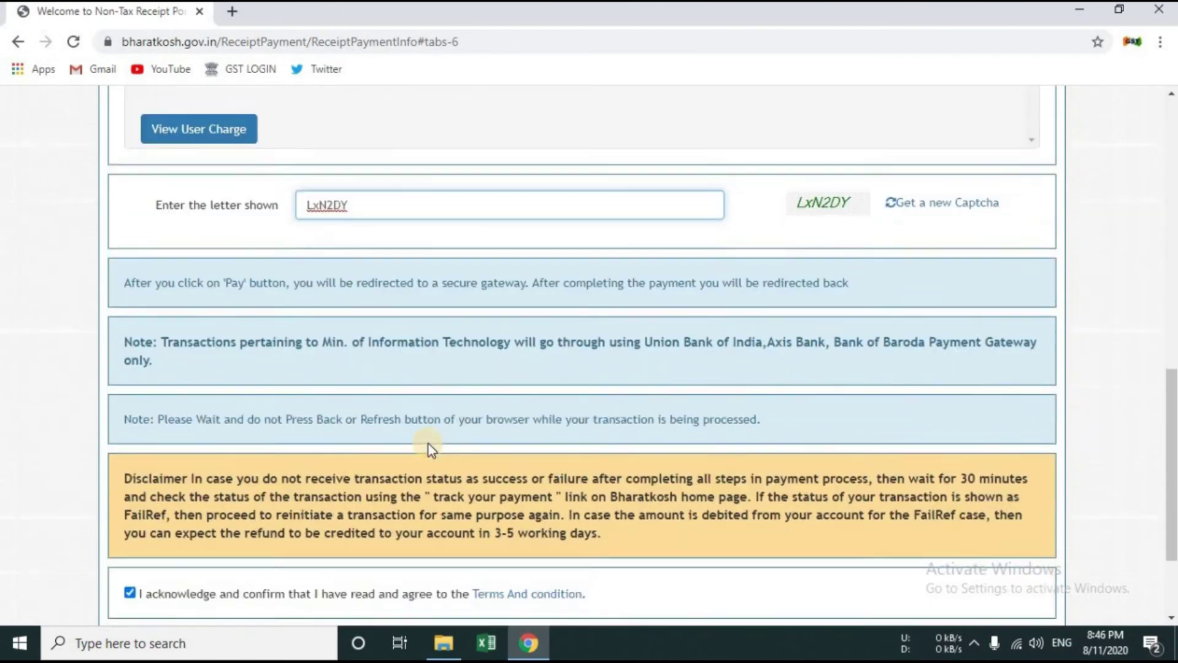
pyautogui.click(1037, 555)
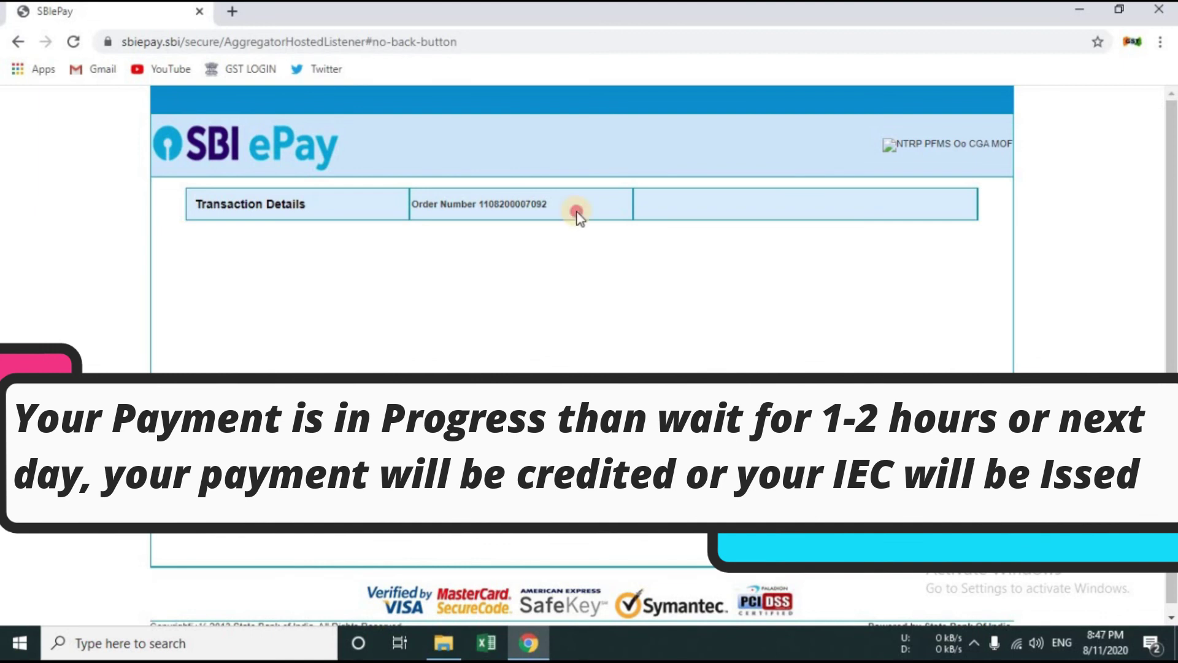
# Step: Scroll the DGFT Payment Details page to read the payment-in-progress message for the Rs. 500.0 fee
pyautogui.scroll(-1, 580, 218)
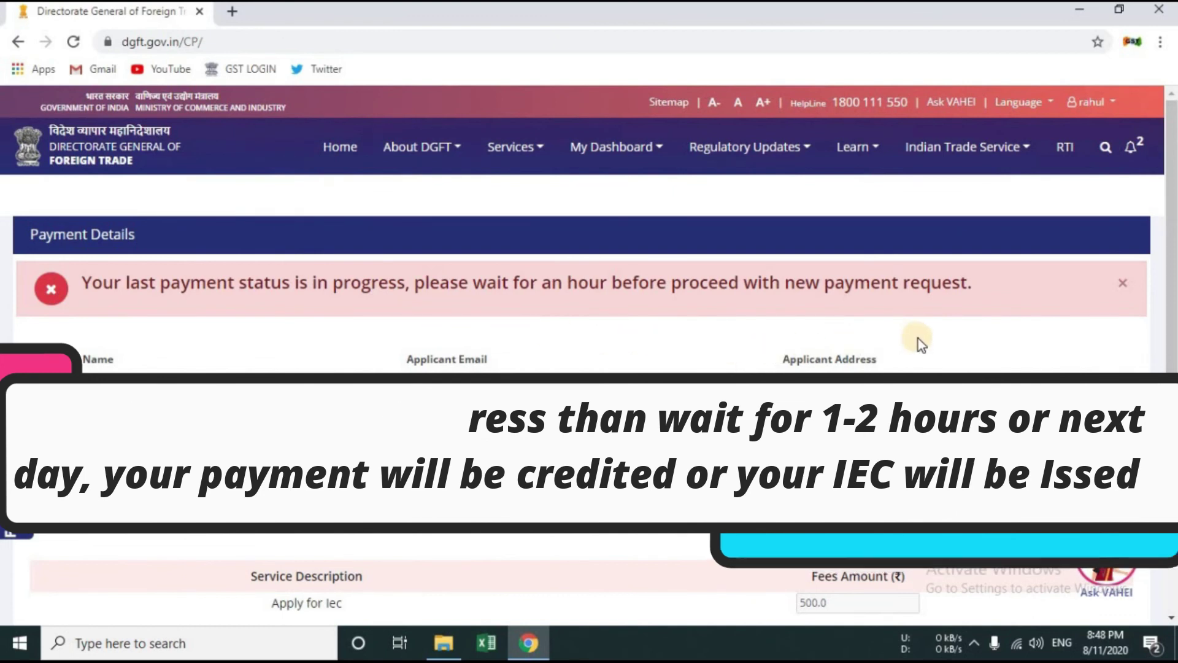
pyautogui.scroll(-3, 918, 338)
pyautogui.scroll(3, 926, 347)
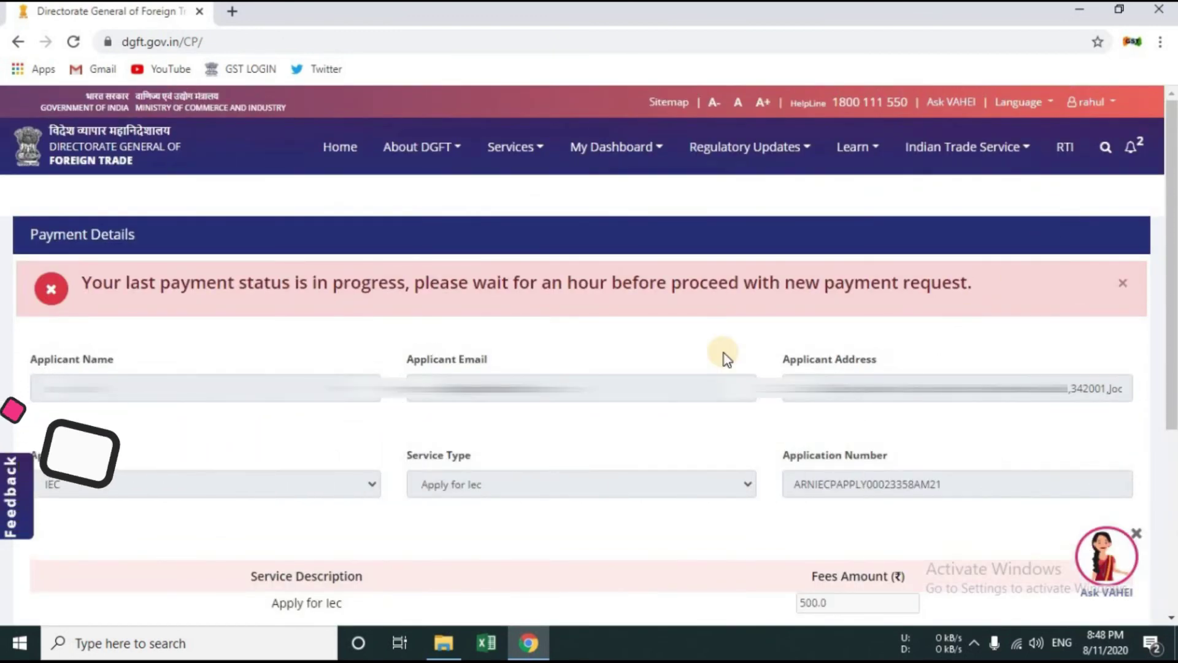